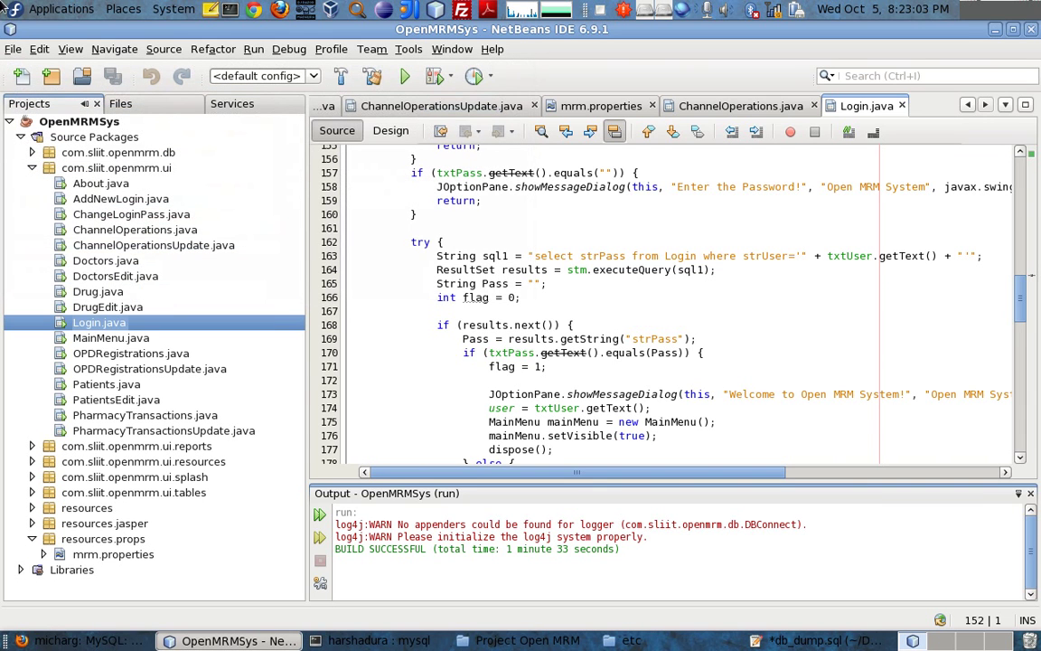
Run the OpenMRMSys main project (F6) from Login.java line 161 to launch the Open MRM login window
click(507, 230)
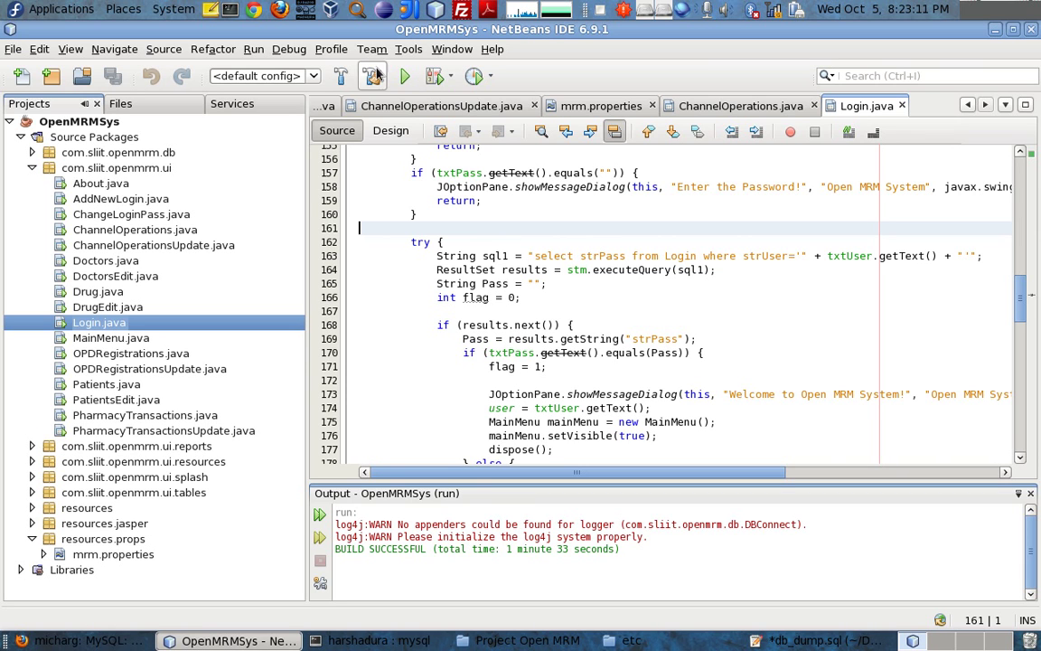
key(F6)
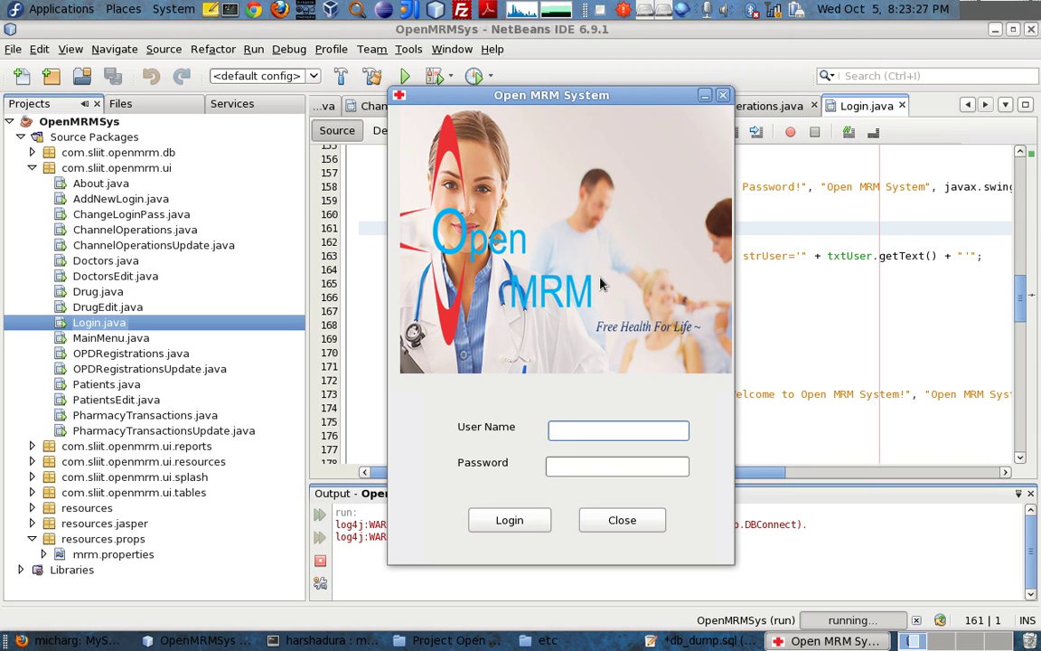
Log in to Open MRM with the user name and the two-character password
text(user)
key(Tab)
text(**)
key(Tab)
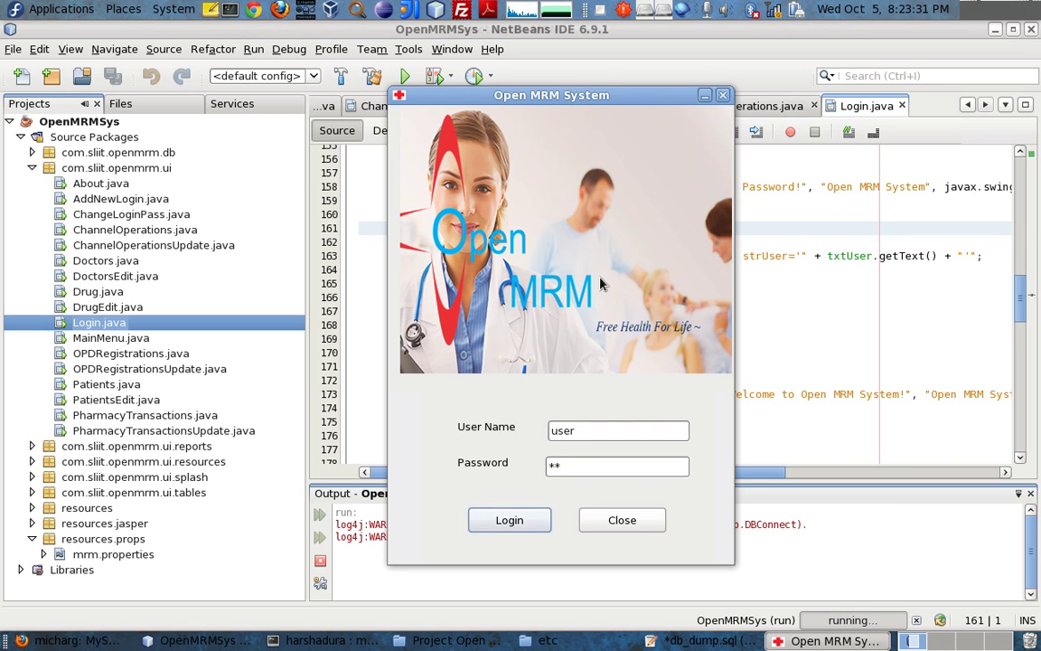
key(Return)
key(Return)
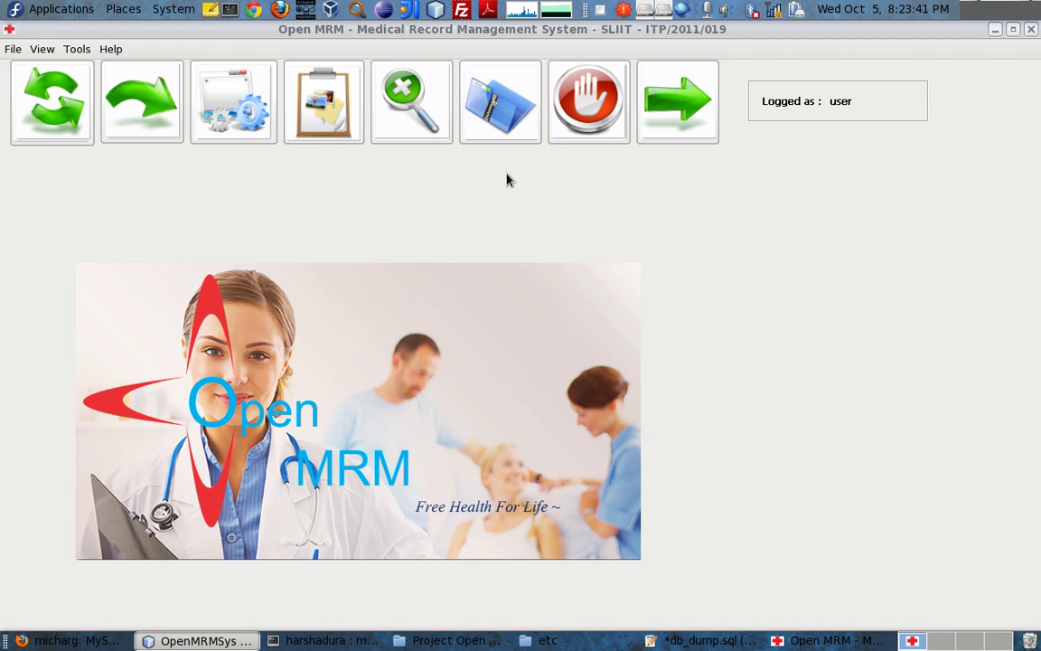
Browse the record-section and user account menus in the Open MRM main window
click(39, 34)
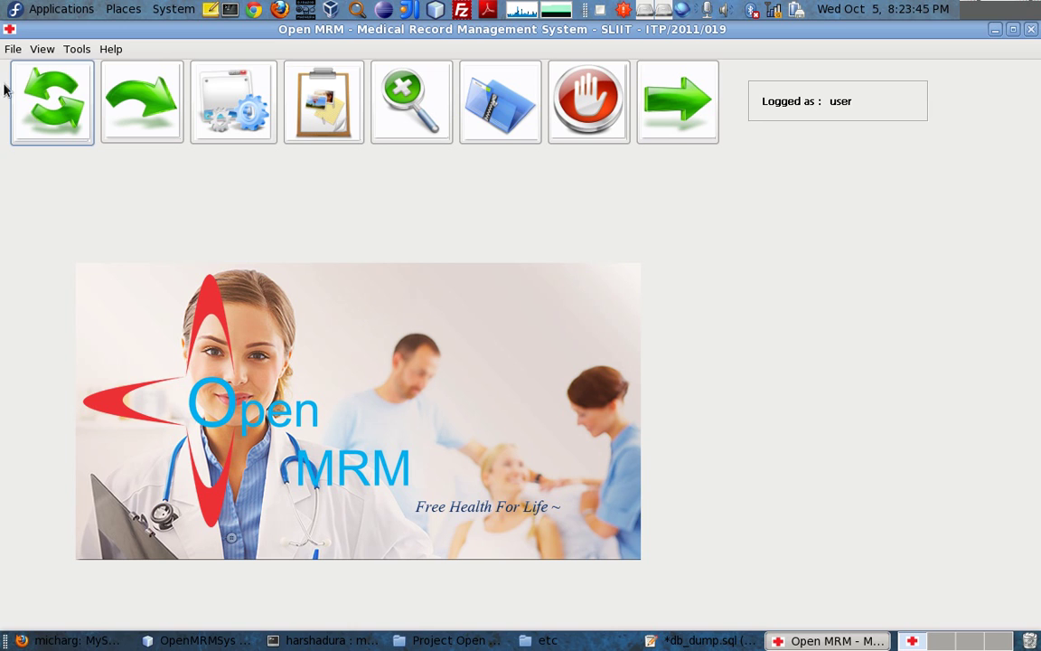
click(12, 50)
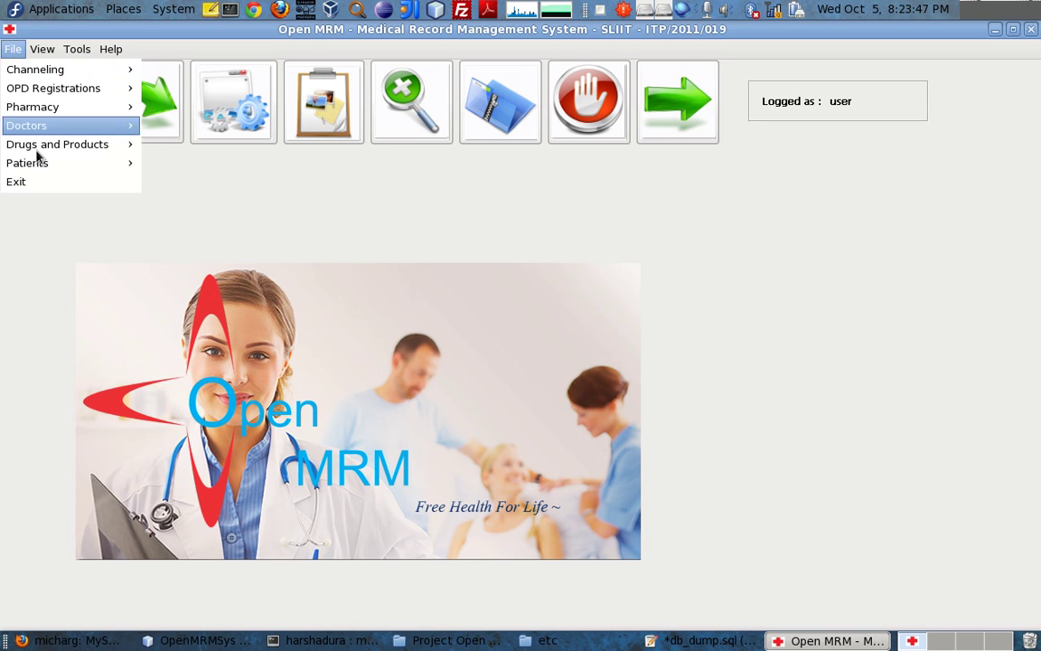
mouse_move(108, 54)
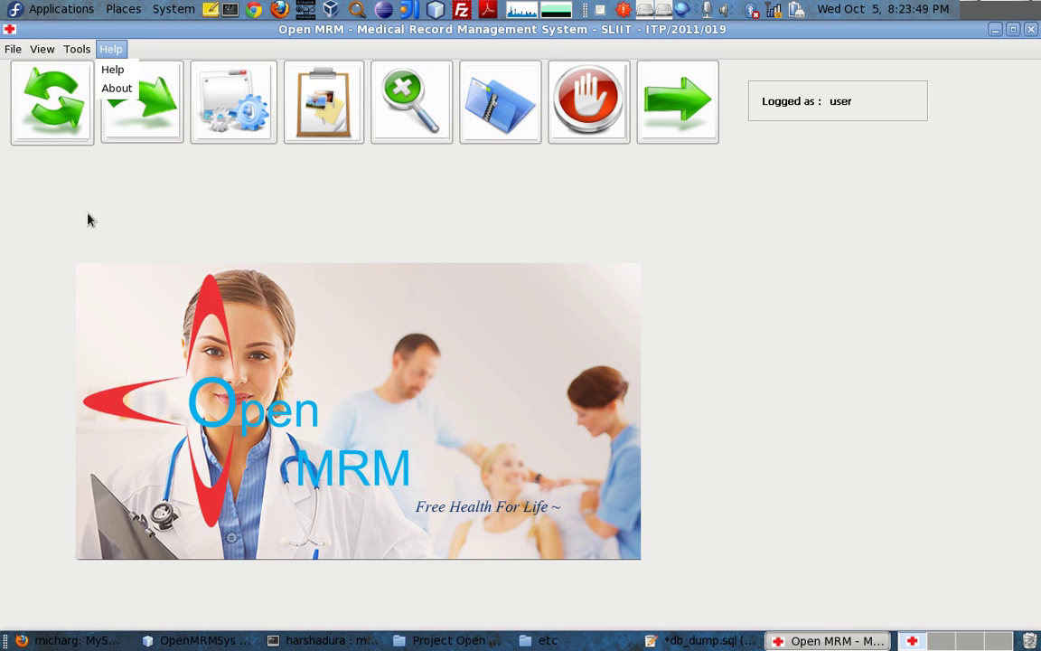
click(71, 236)
click(11, 49)
click(331, 269)
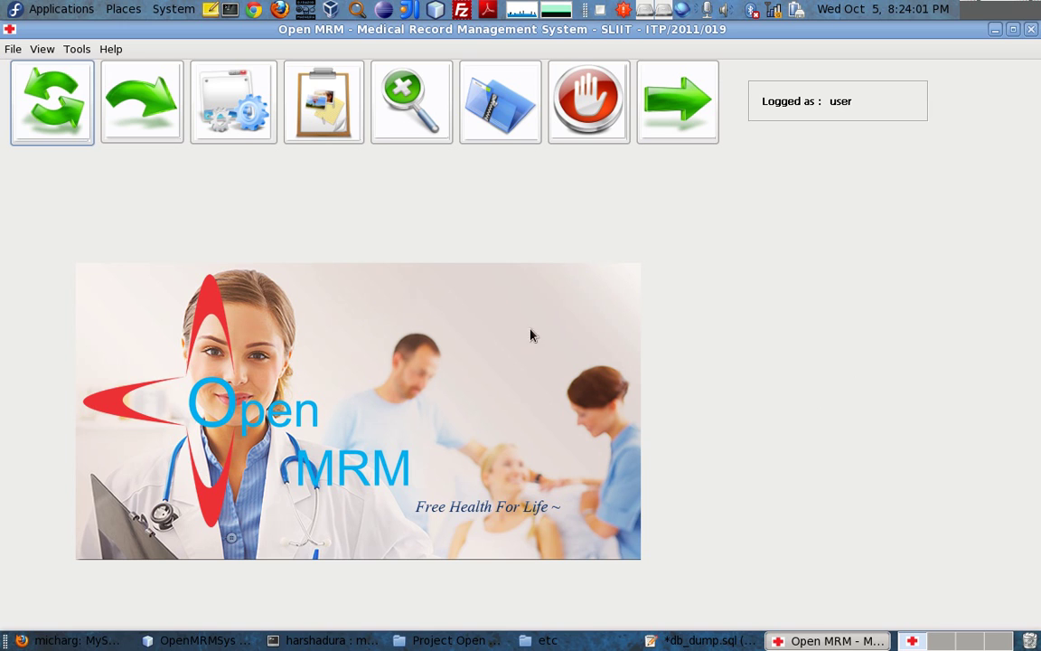
Open the Add New Patients form from the Patients submenu
click(12, 51)
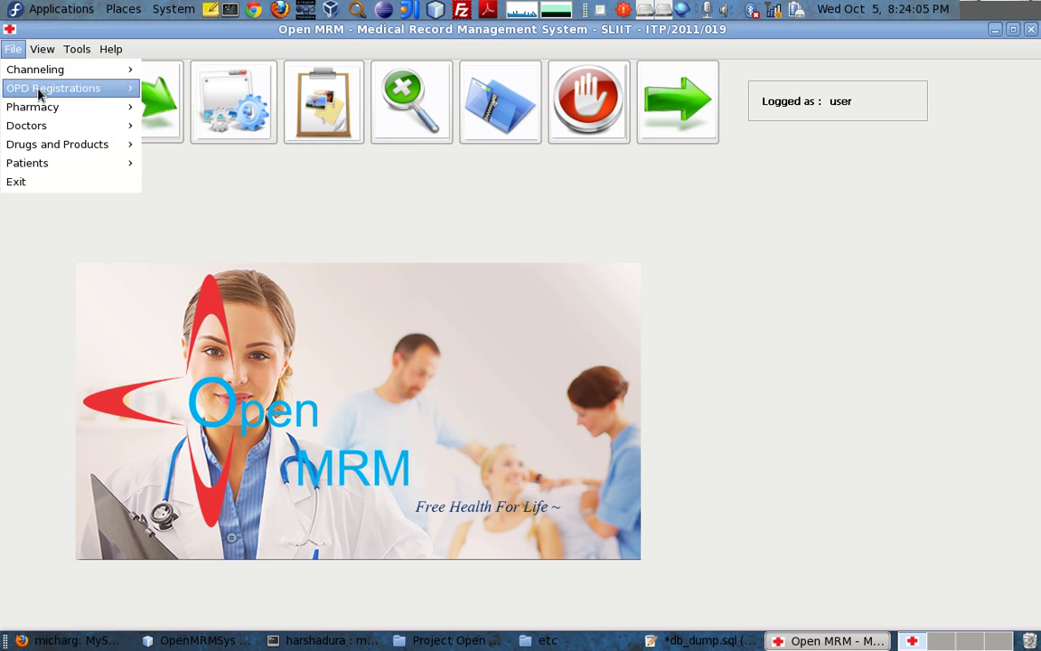
mouse_move(43, 169)
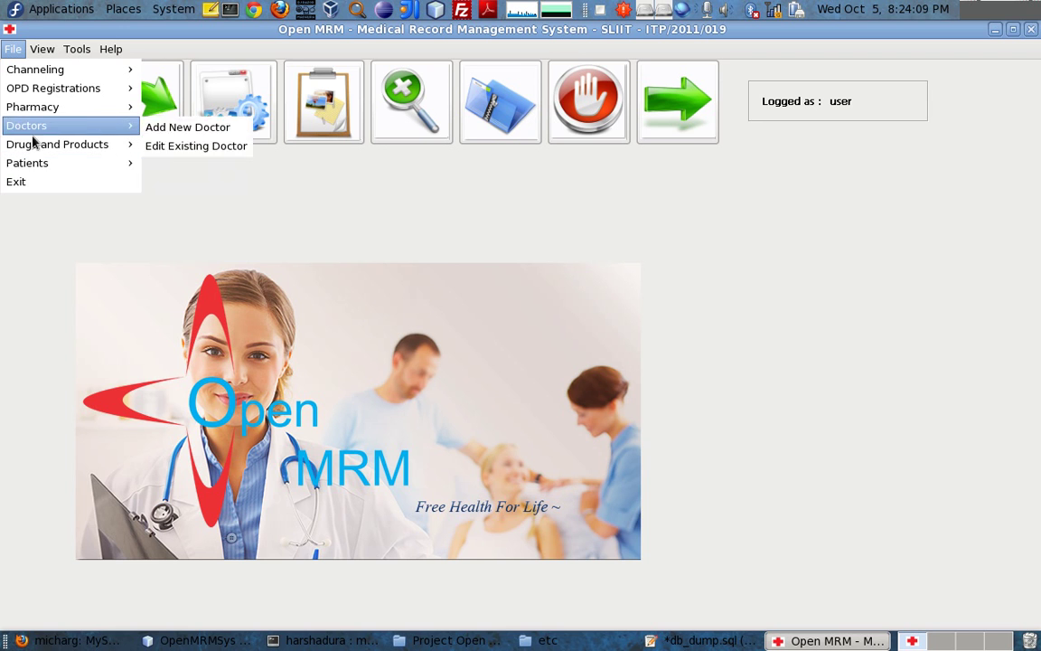
click(217, 166)
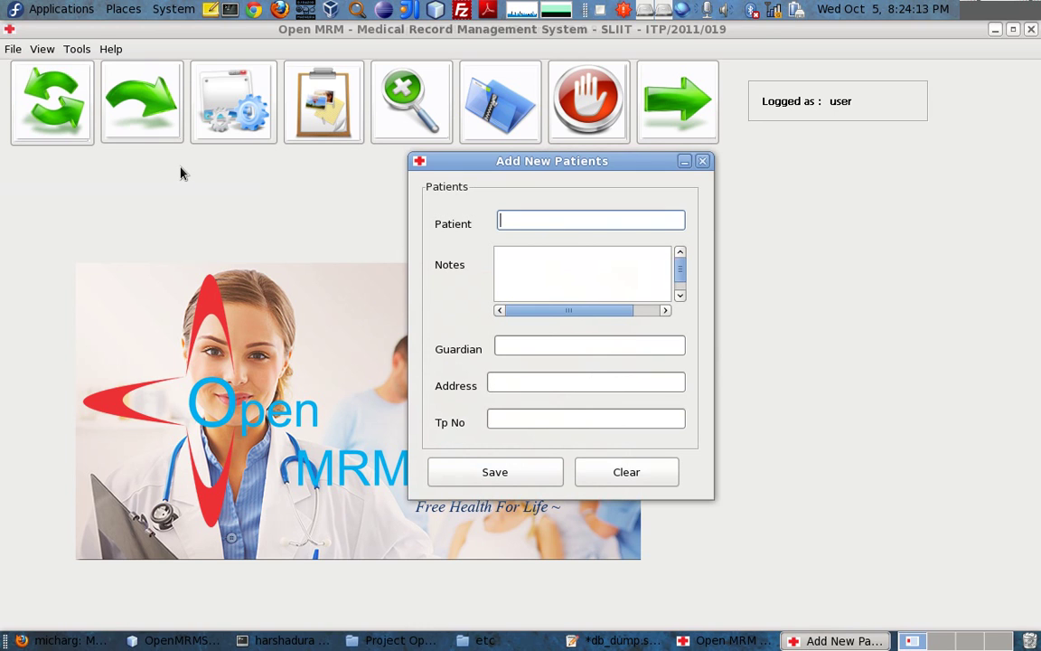
Enter the patient's name and the notes 'Cold .as dasld'
key(Tab)
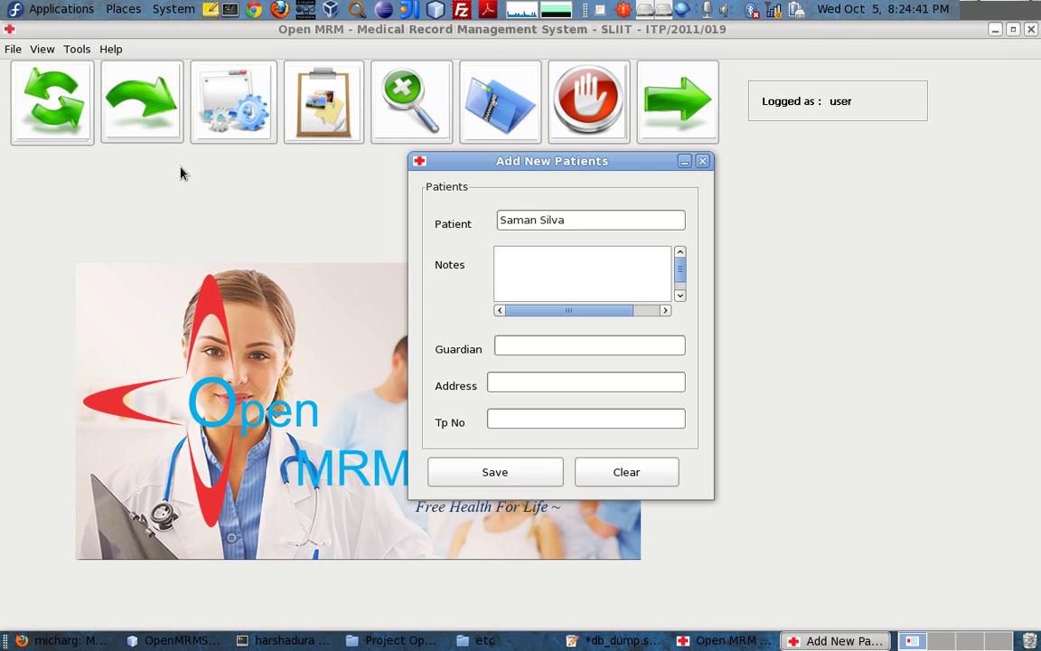
text(Cold .as dasld)
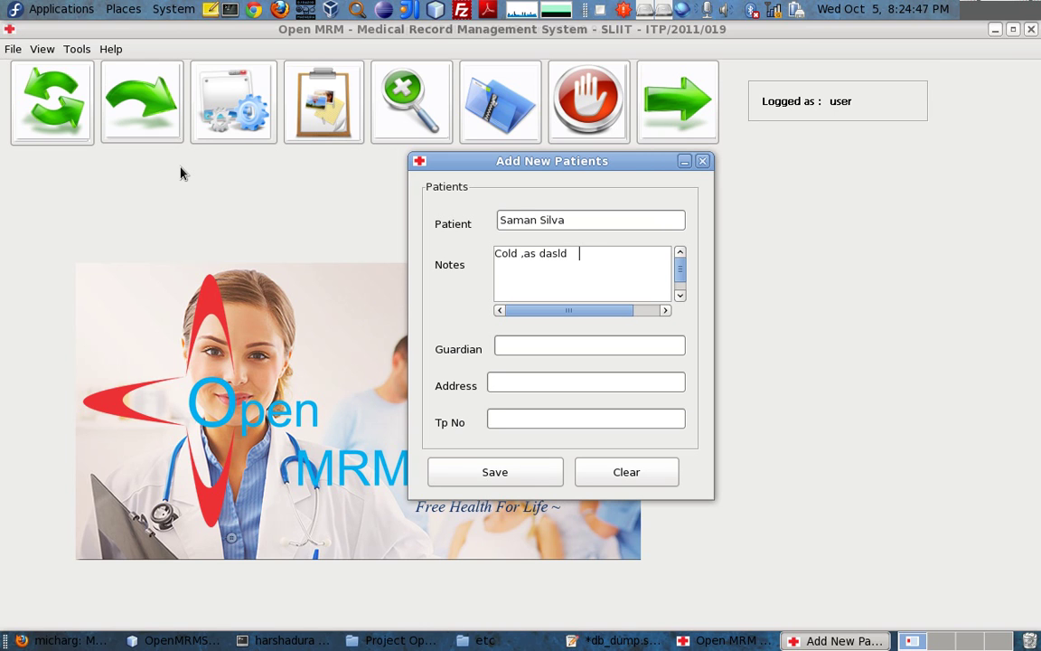
Fill in guardian 'Sasd', address 'asd' and Tp No 'asd'
click(512, 348)
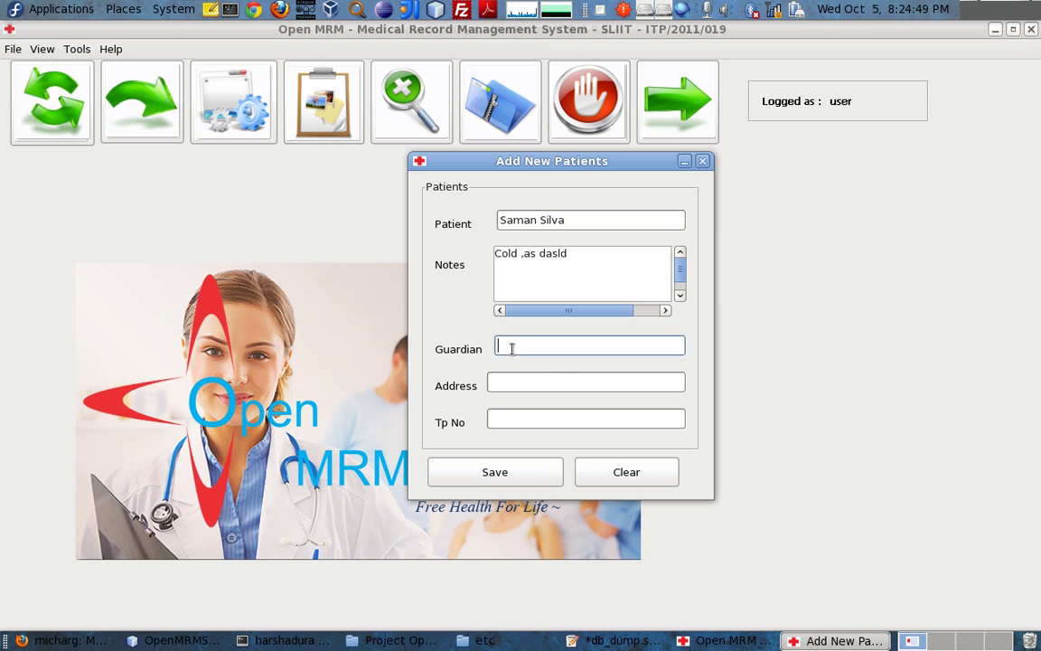
text(Sasd)
key(Tab)
text(asd)
key(Tab)
text(asd)
Save the new patient record, confirm the saved message, and close the form
click(527, 475)
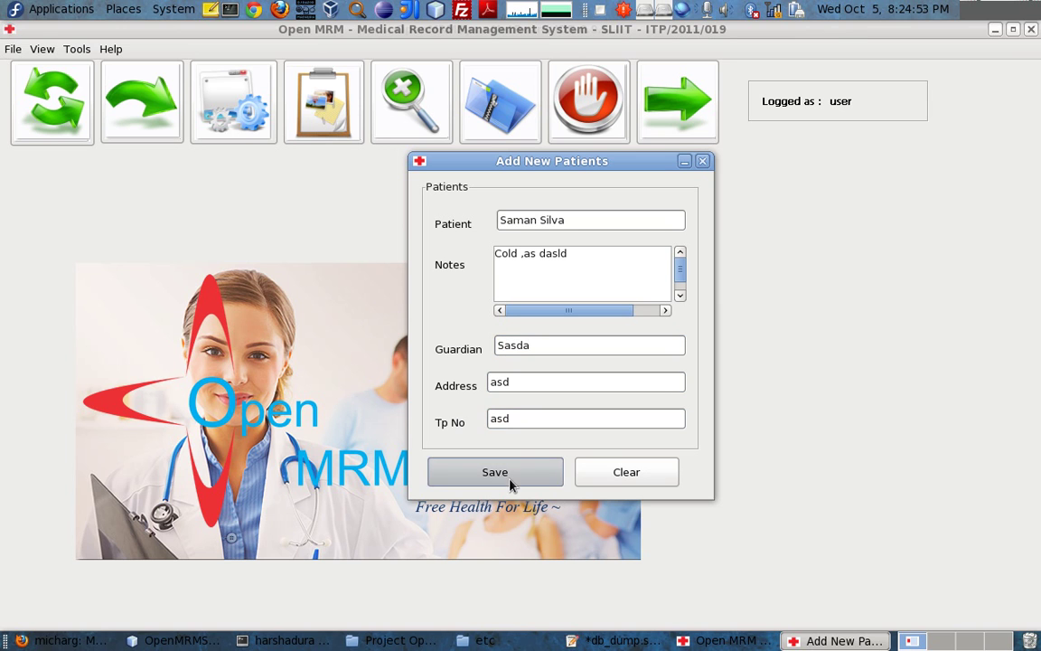
click(636, 361)
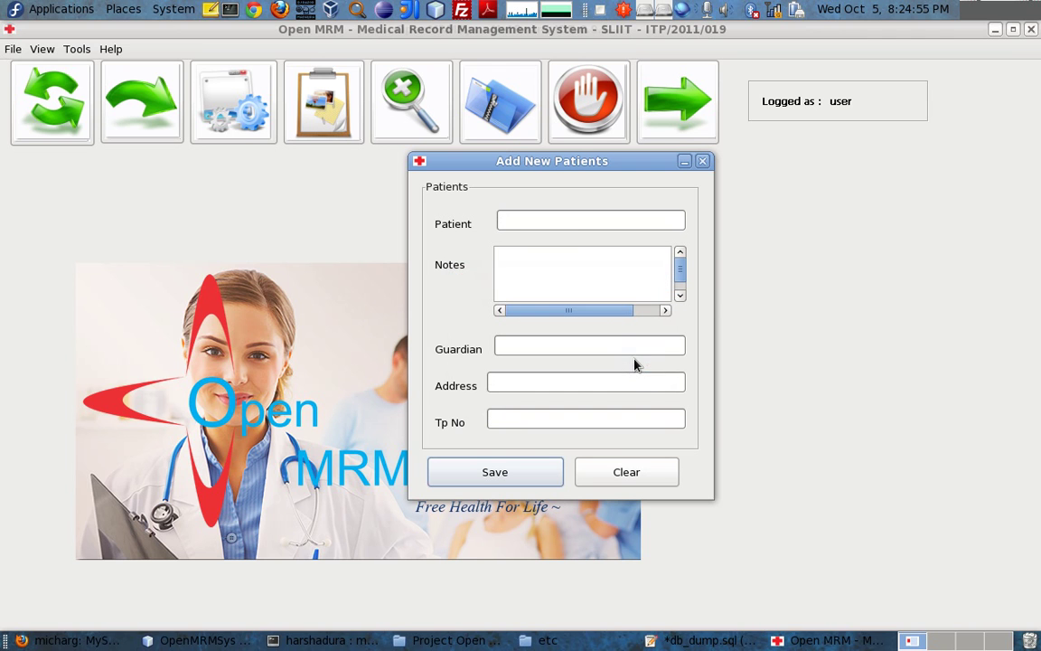
click(702, 162)
click(13, 49)
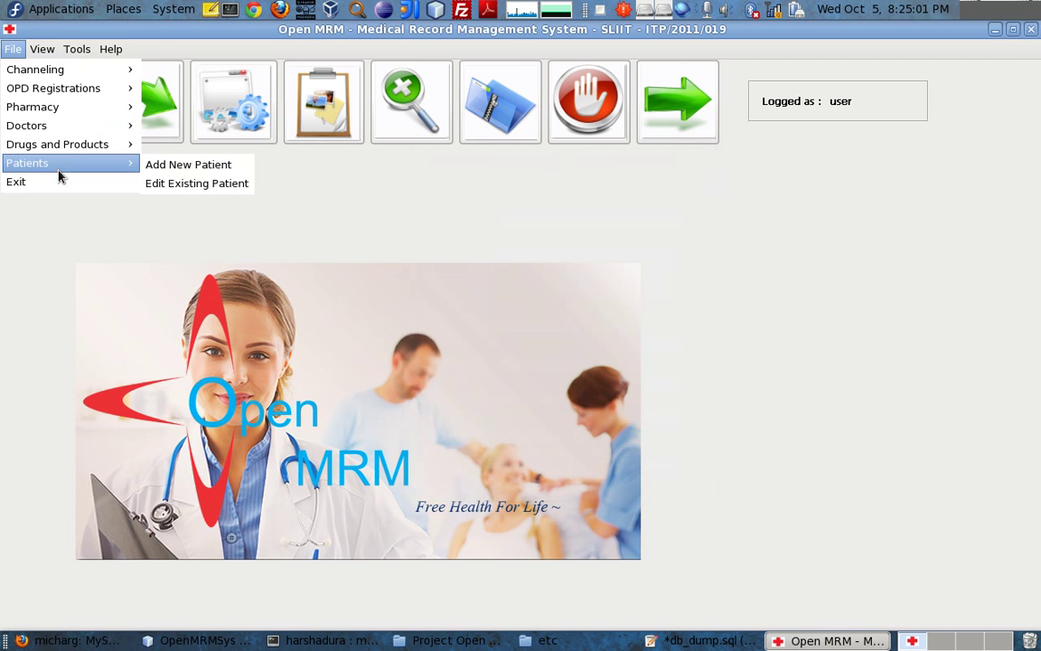
Open Edit Existing Patient and load the saved patient's record by name search
click(224, 185)
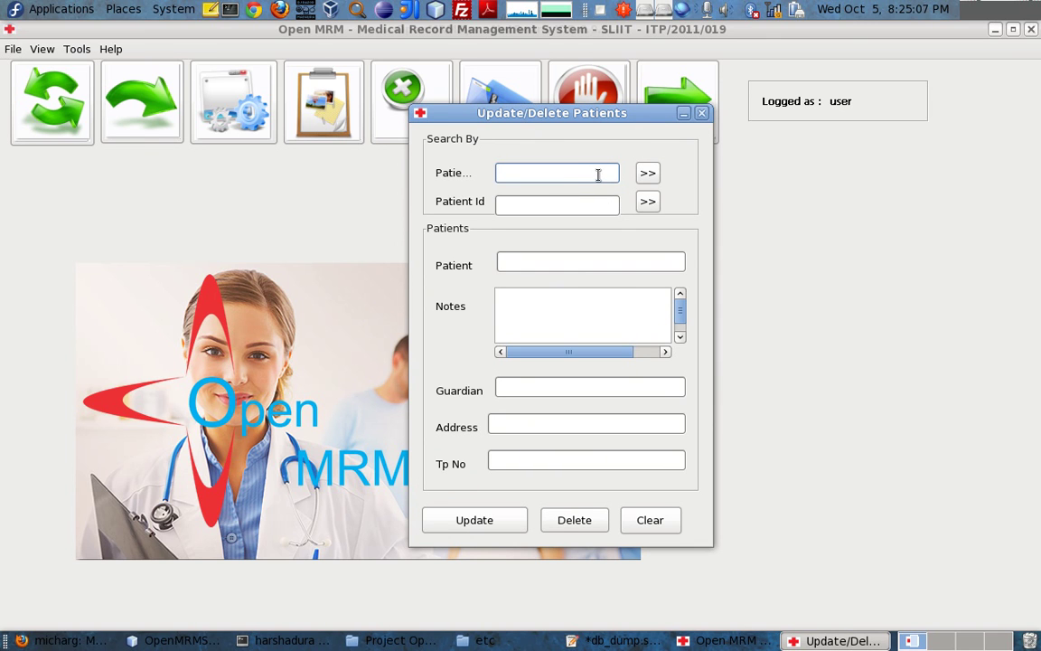
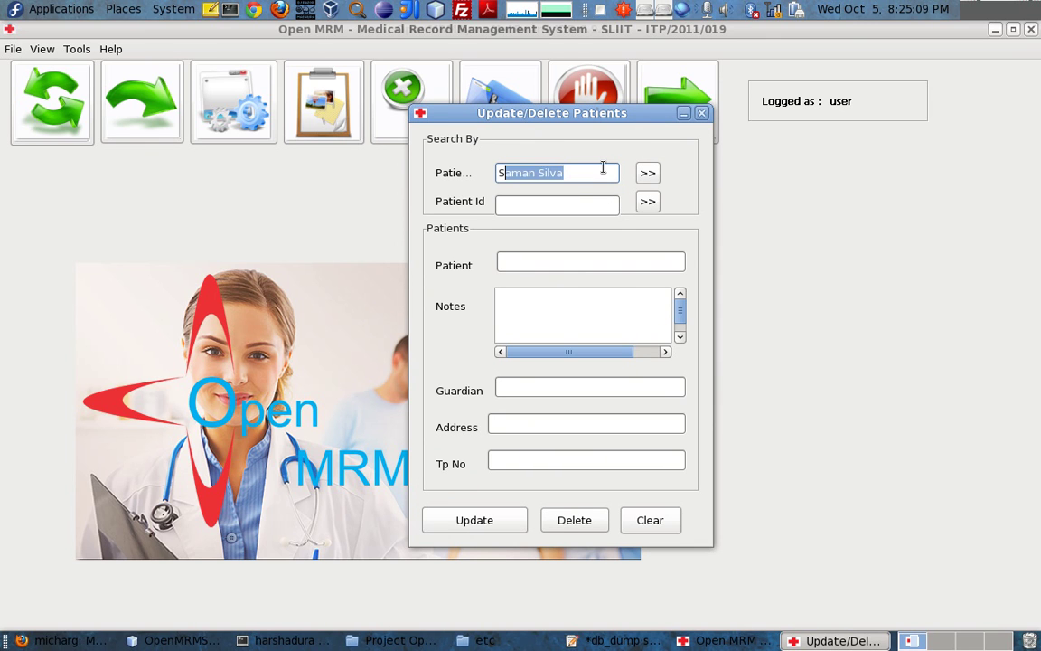
drag(601, 165, 335, 165)
text(Sa)
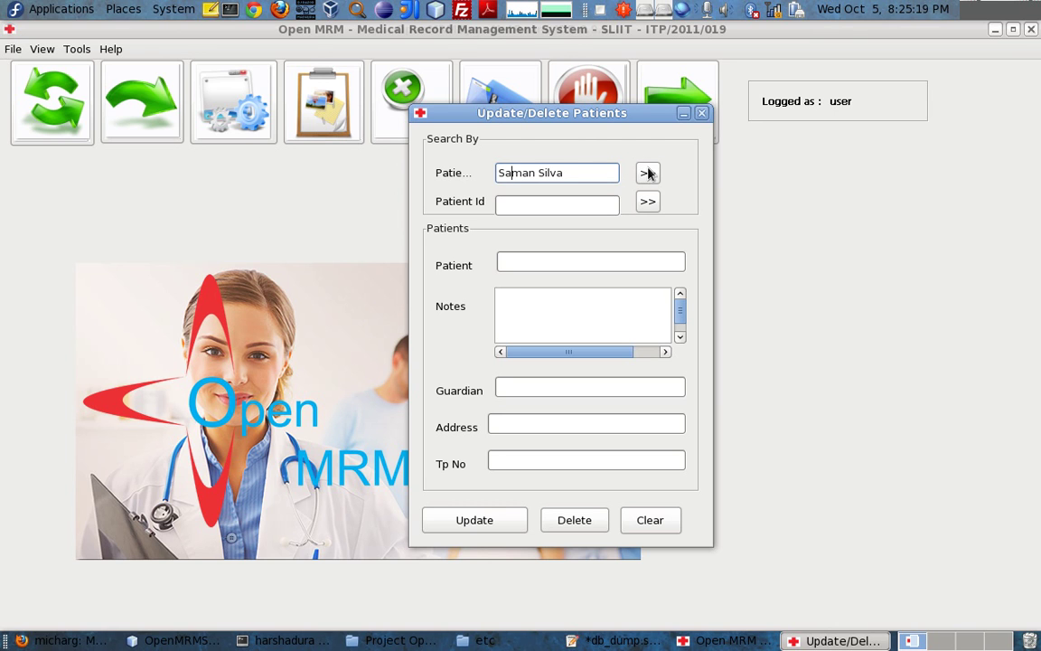
click(650, 179)
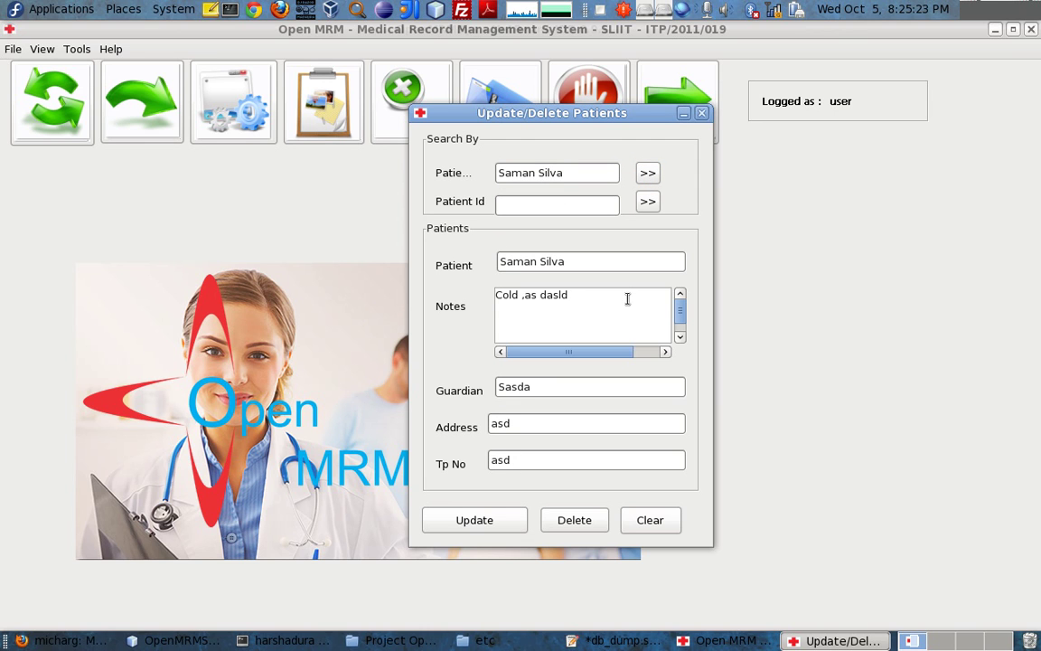
Edit the patient's notes and try Update, which fails with 'No Record to Update!', then close the editor
drag(622, 309, 575, 295)
text(, sdfksdkf)
key(BackSpace)
key(BackSpace)
text(sdfsdf, ksd)
click(464, 530)
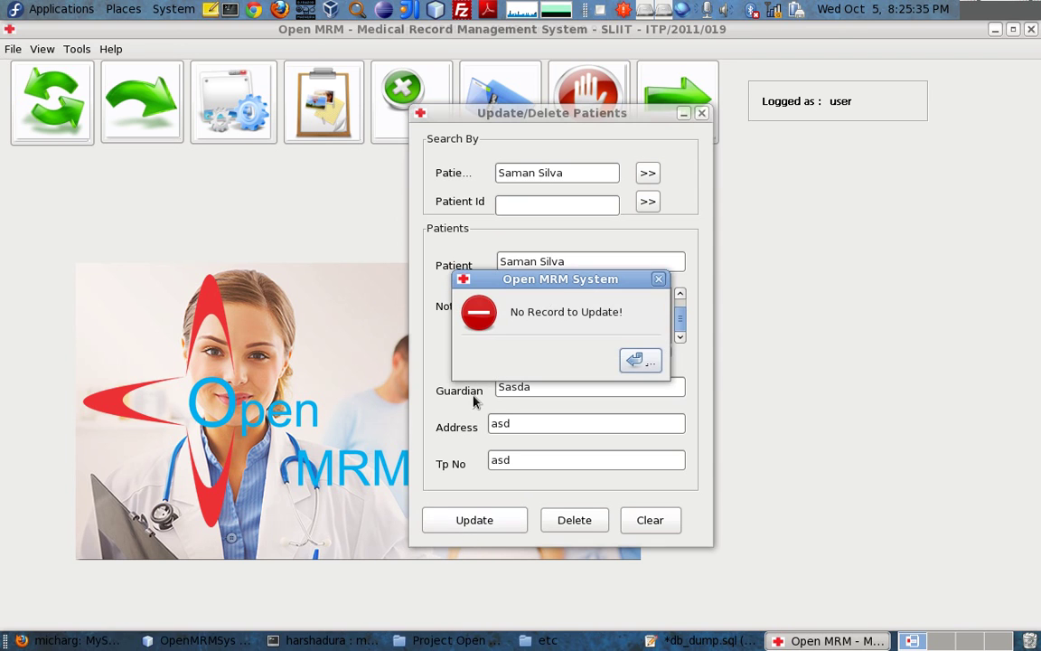
click(659, 281)
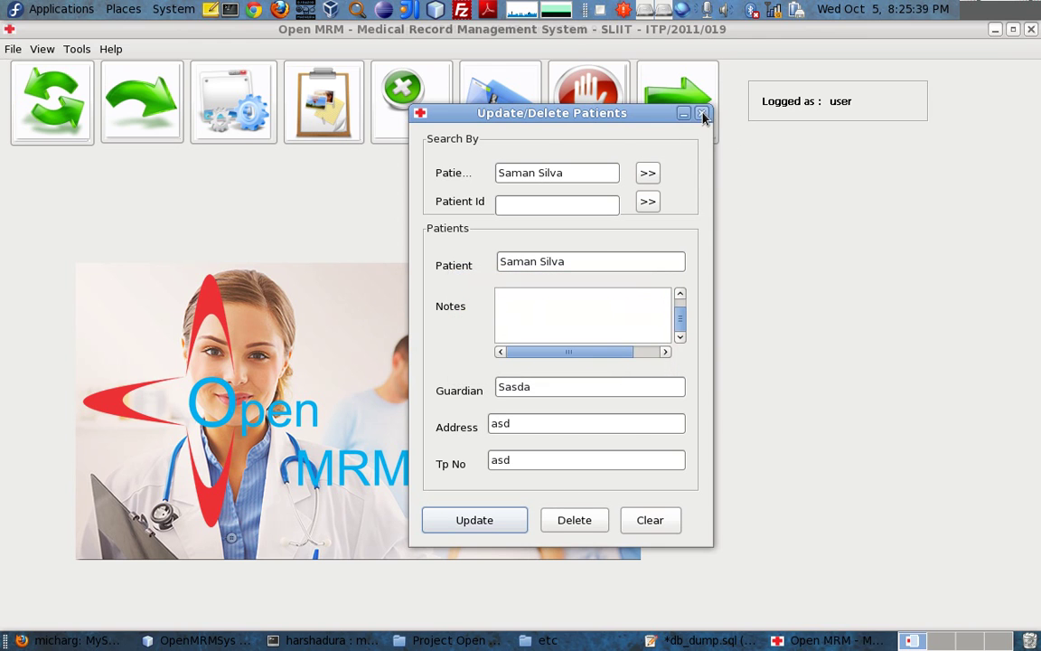
click(702, 114)
click(11, 49)
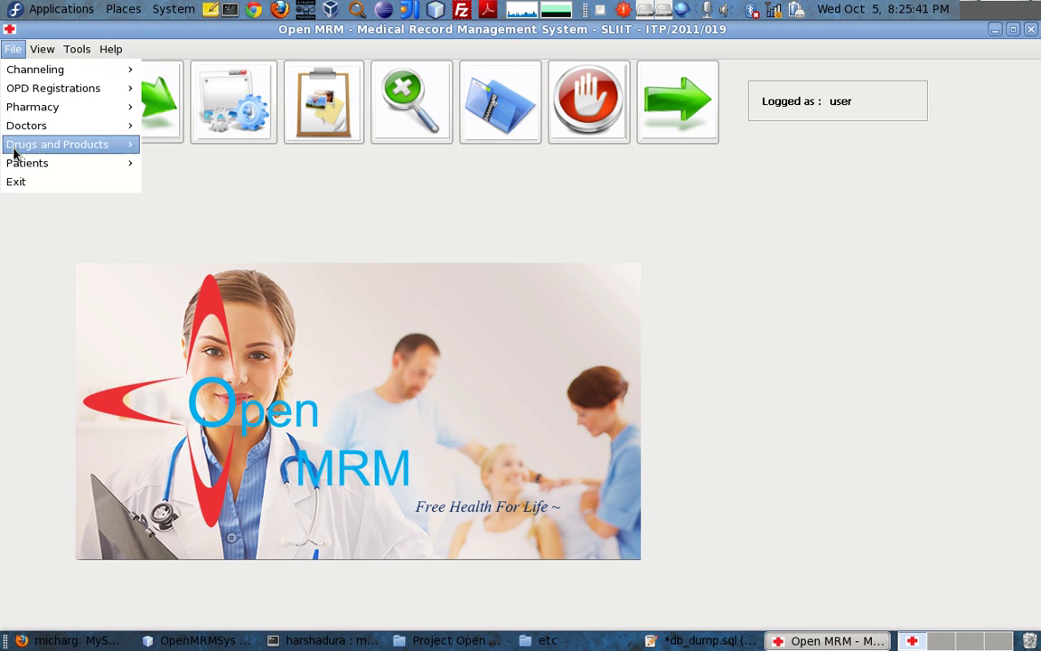
Start a new doctor record with the doctor's name and Kidney as the specialty
mouse_move(51, 147)
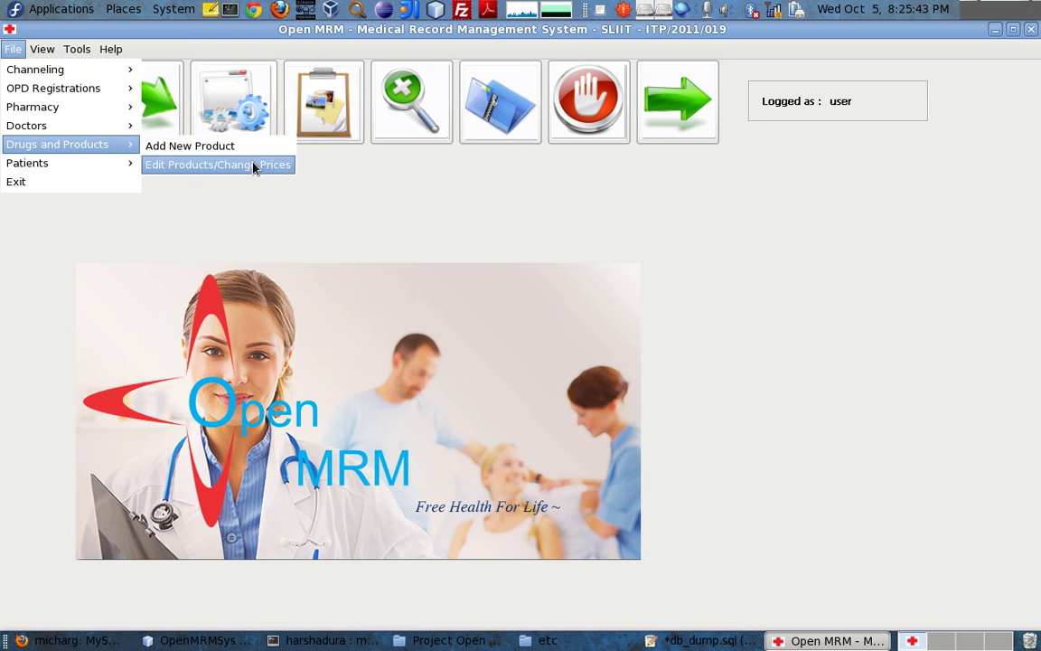
mouse_move(63, 125)
click(206, 130)
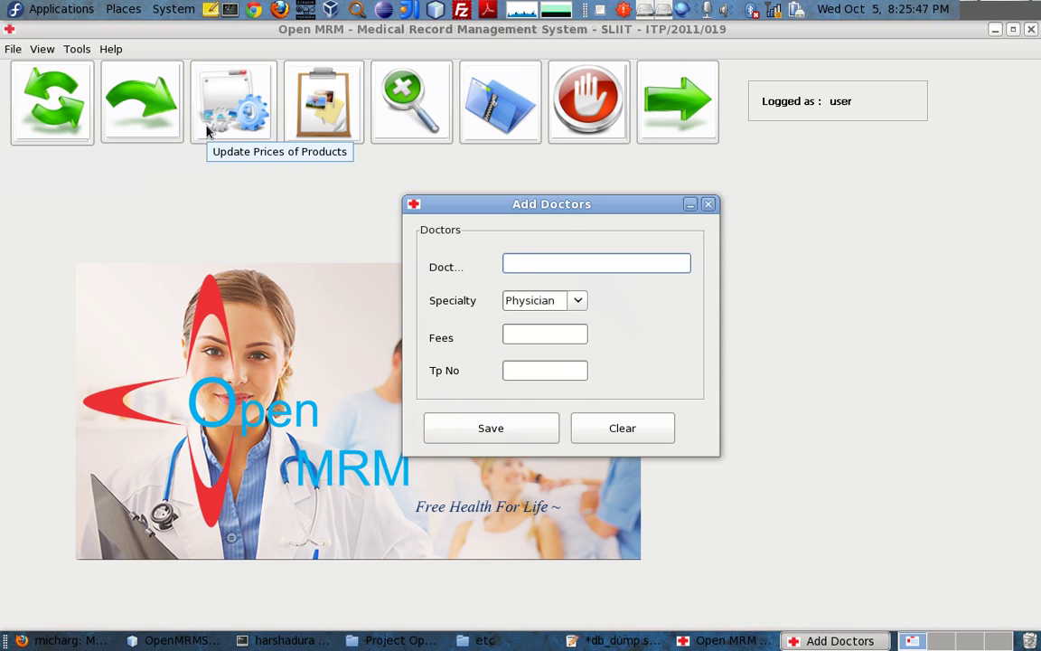
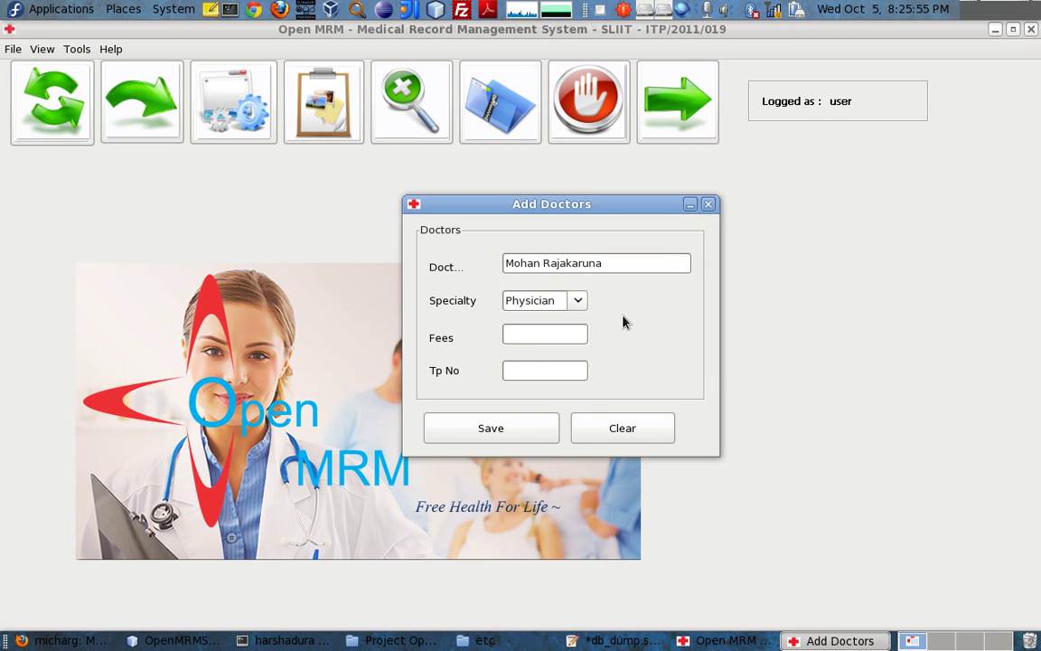
click(566, 301)
key(Down)
key(Down)
key(Return)
click(549, 336)
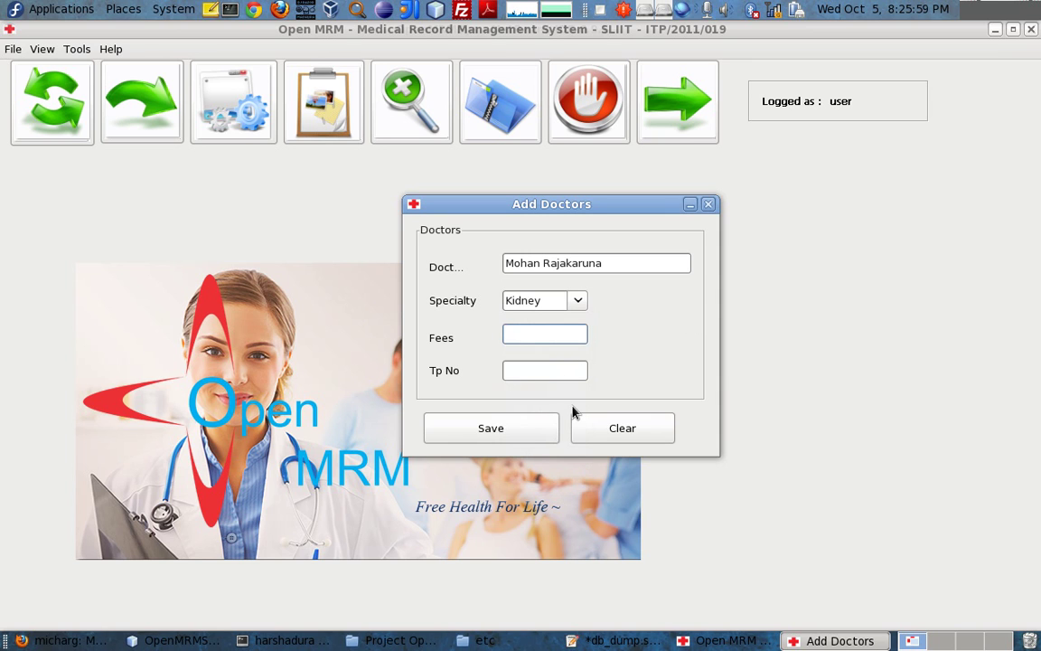
Enter fees 1500 and the phone number, save the doctor record and close the form
text(1500)
key(Tab)
text(1212)
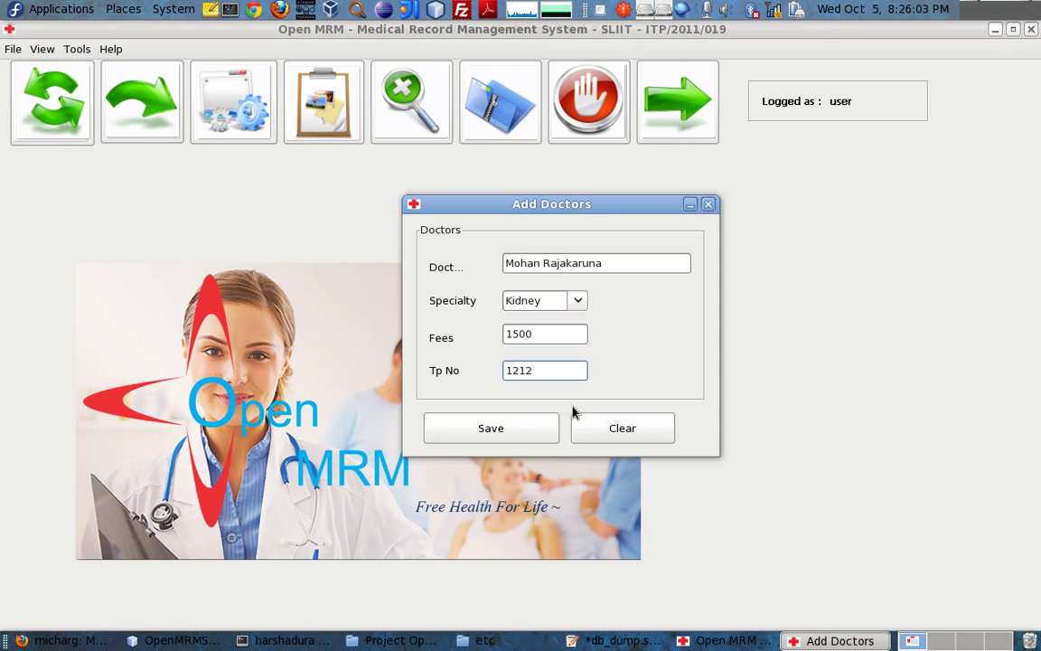
click(538, 420)
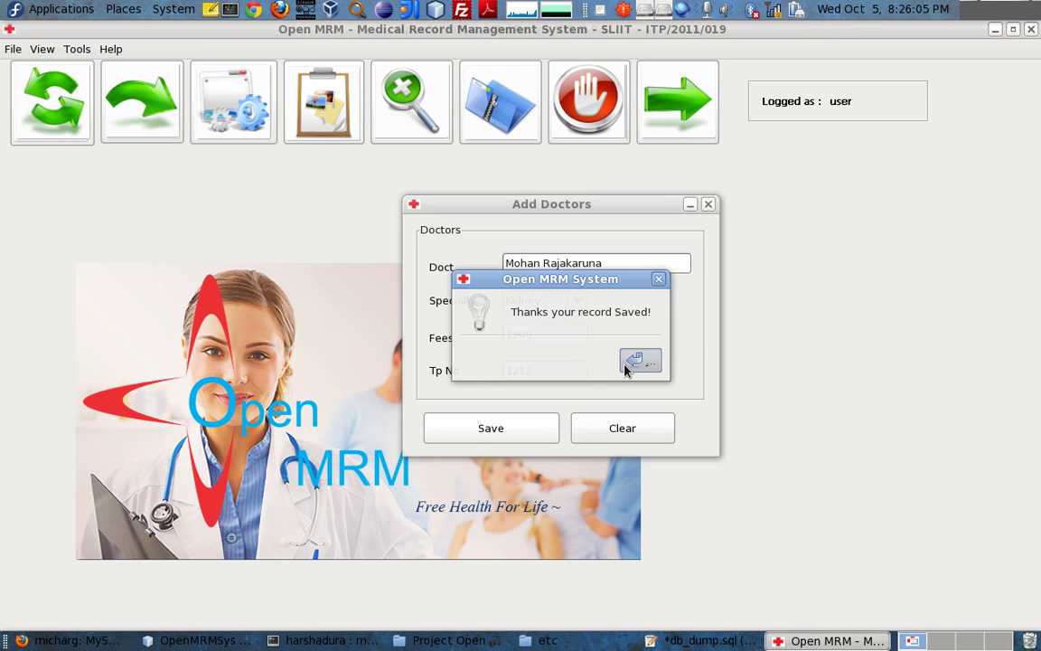
click(641, 361)
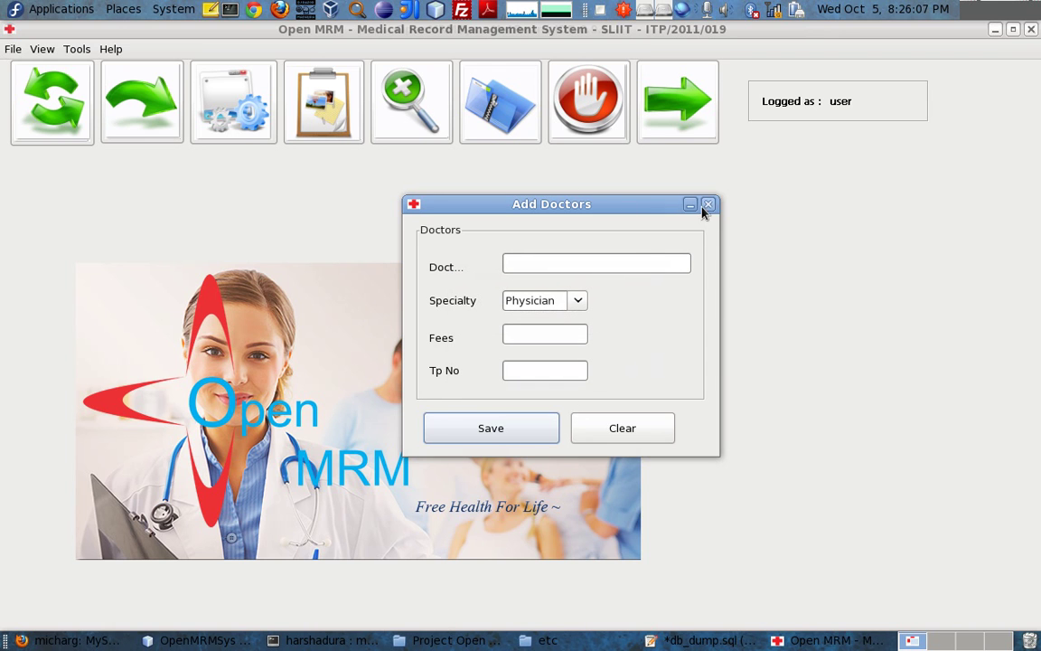
click(706, 206)
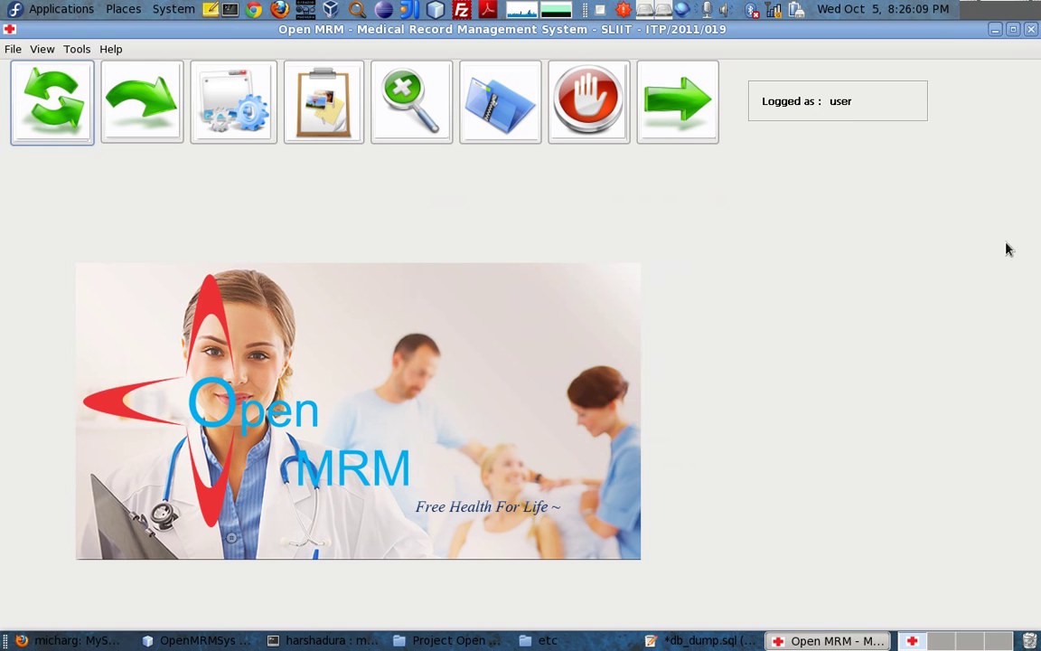
Open the Doctors Table listing and select the DocID-0 Kidney doctor row
click(36, 50)
mouse_move(45, 65)
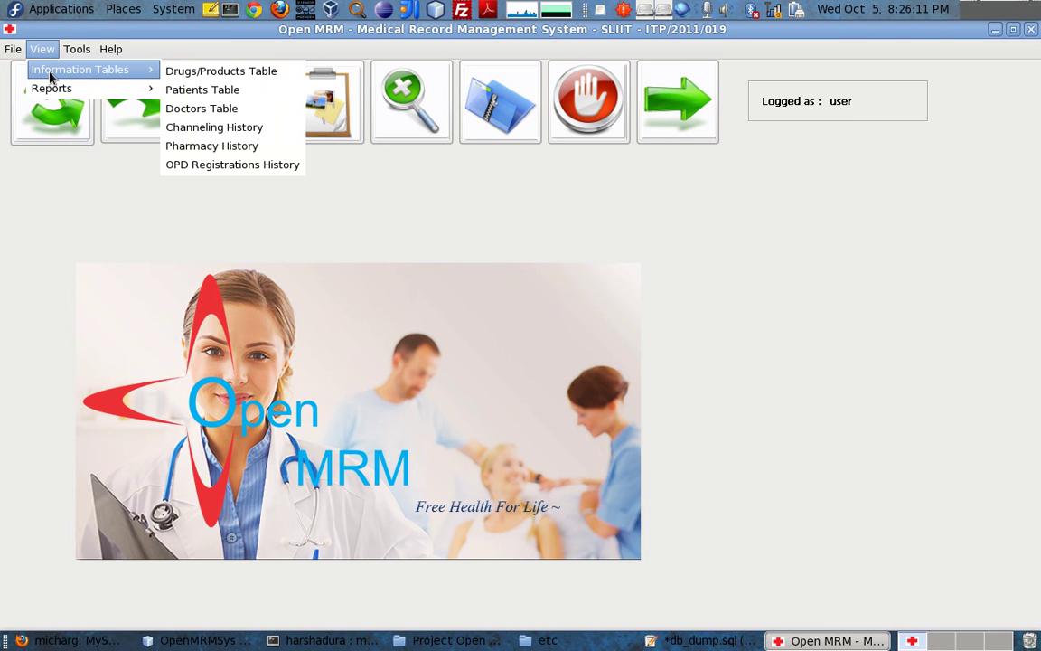
click(221, 108)
drag(526, 143, 496, 120)
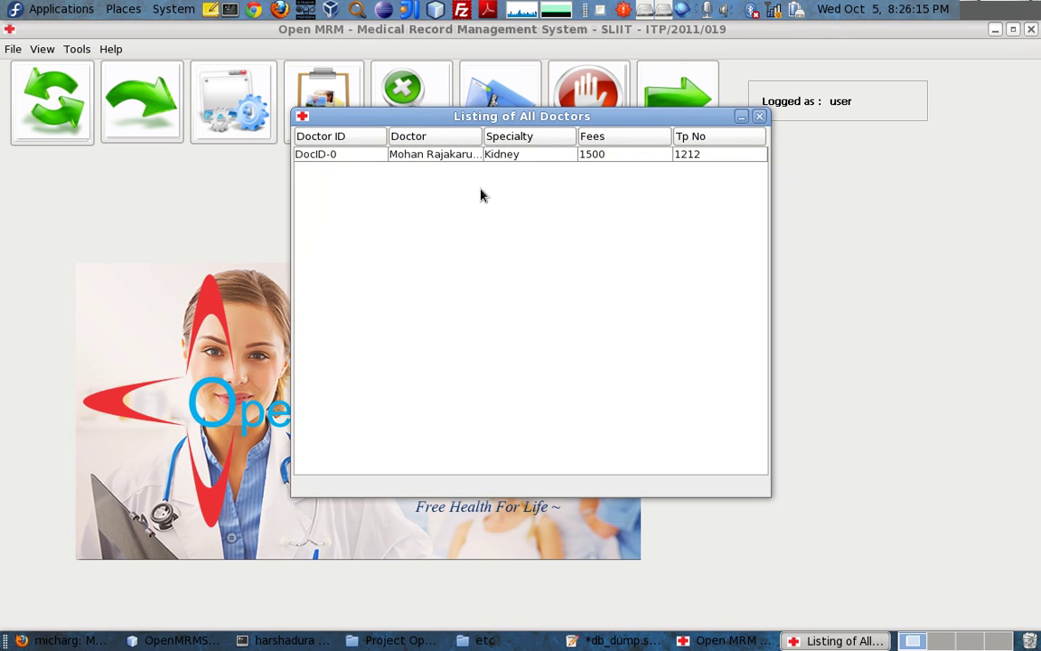
double_click(346, 154)
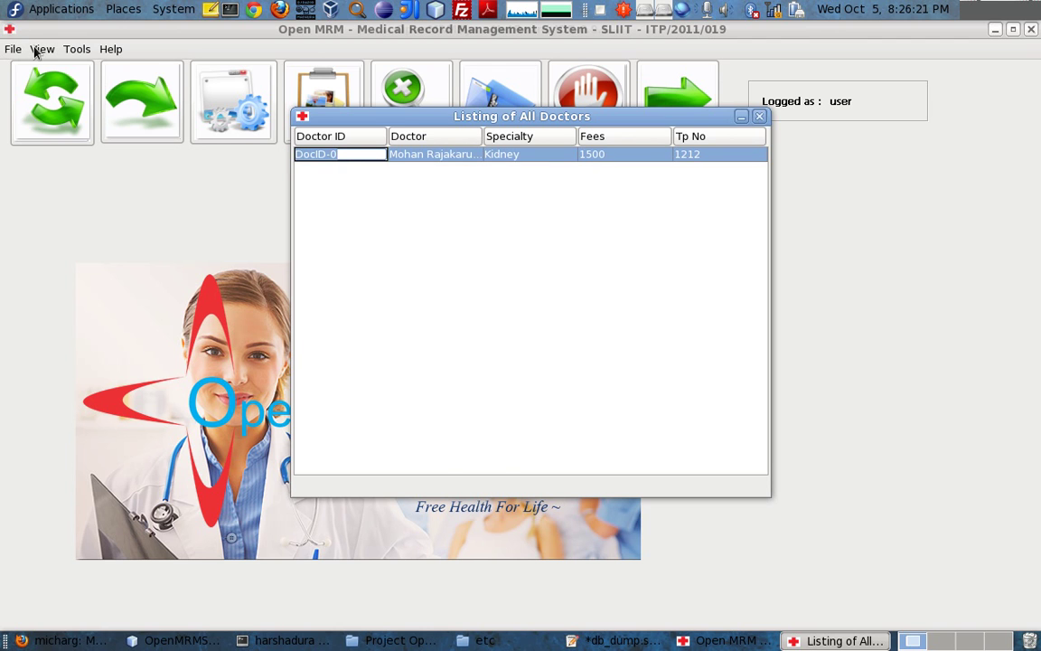
click(16, 48)
mouse_move(25, 132)
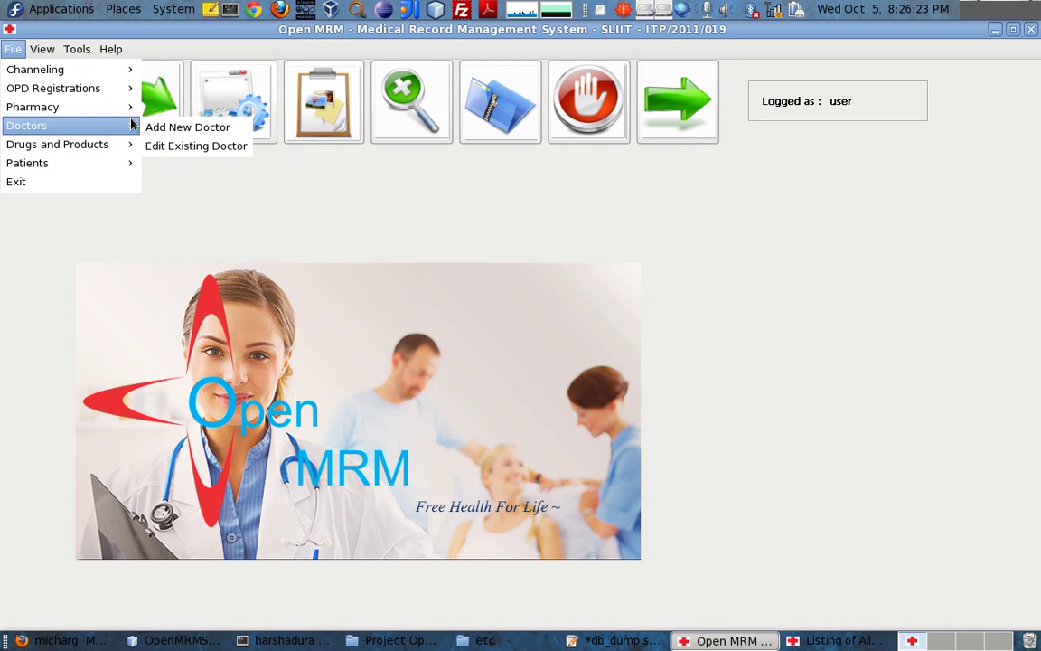
click(146, 143)
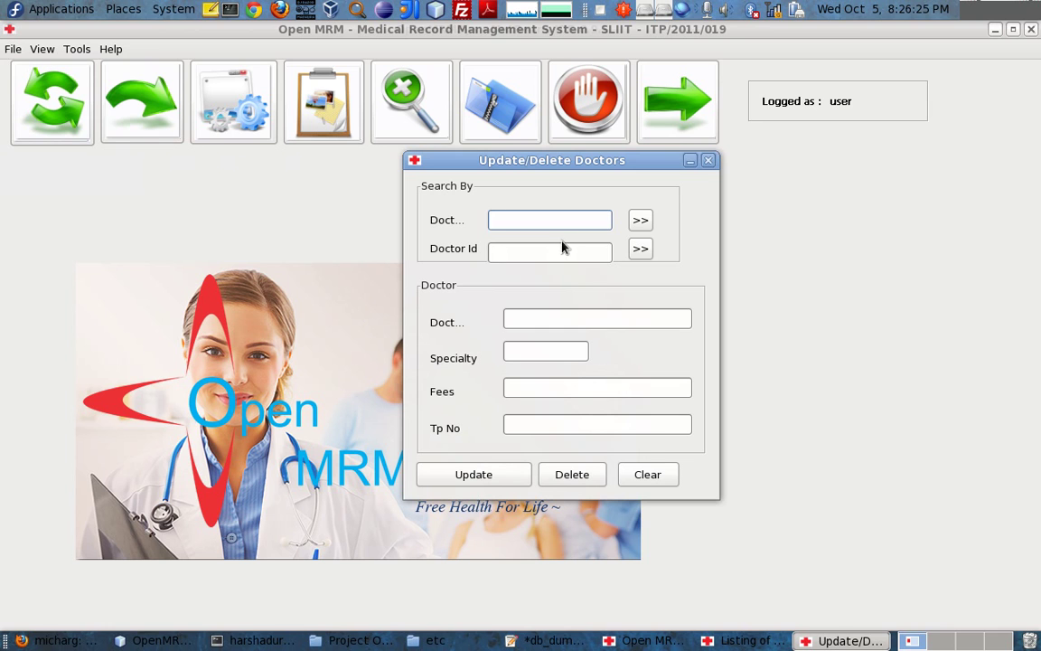
click(569, 253)
text(DocID-0)
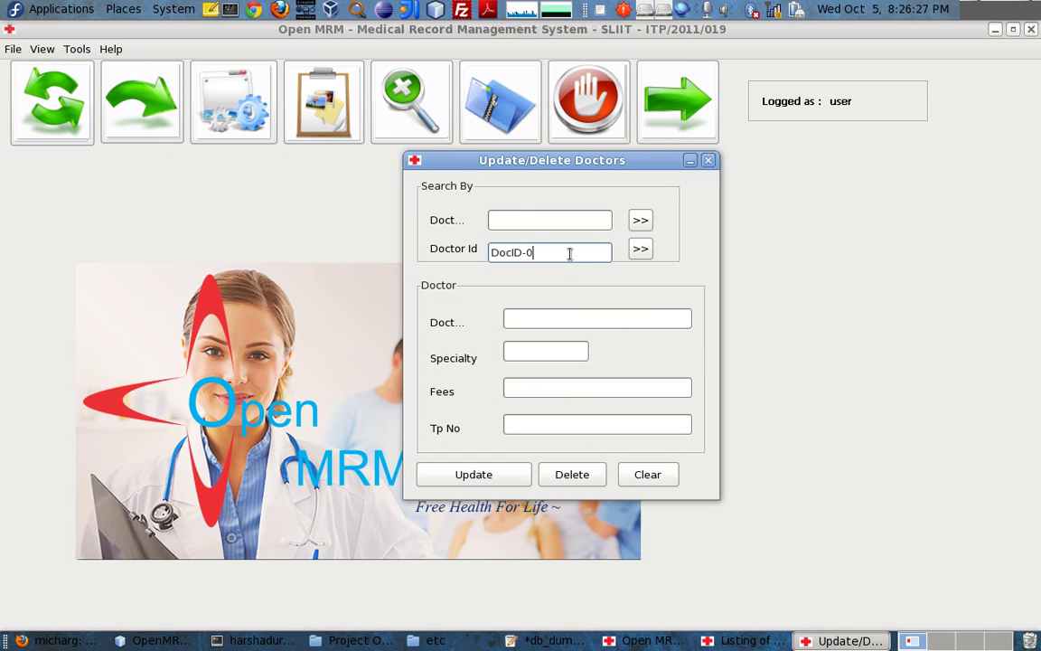
click(637, 249)
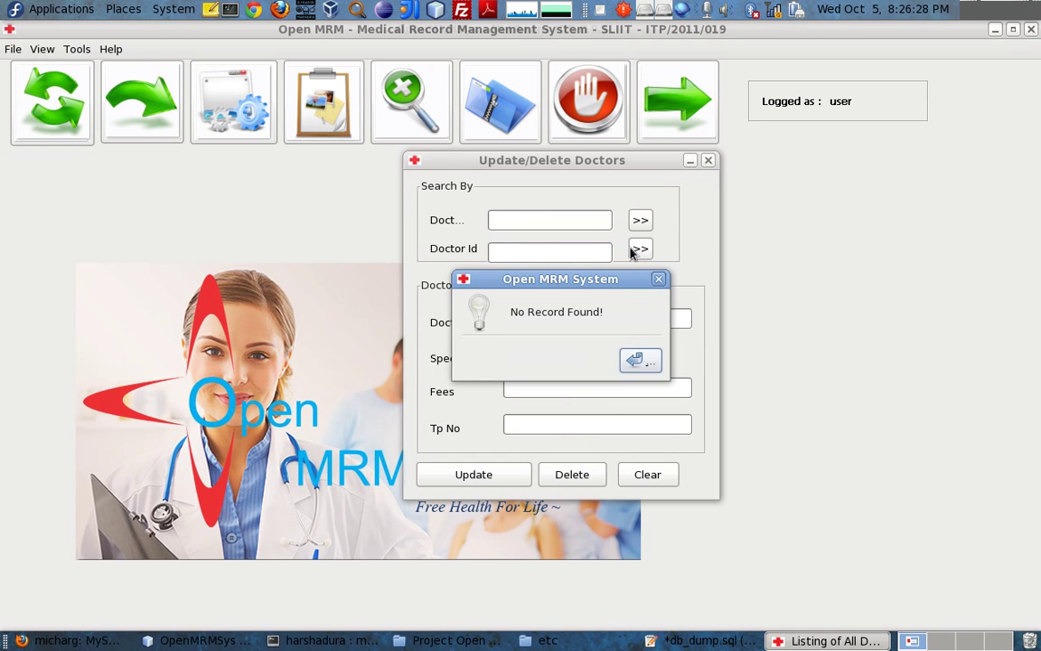
click(638, 360)
click(515, 246)
click(508, 219)
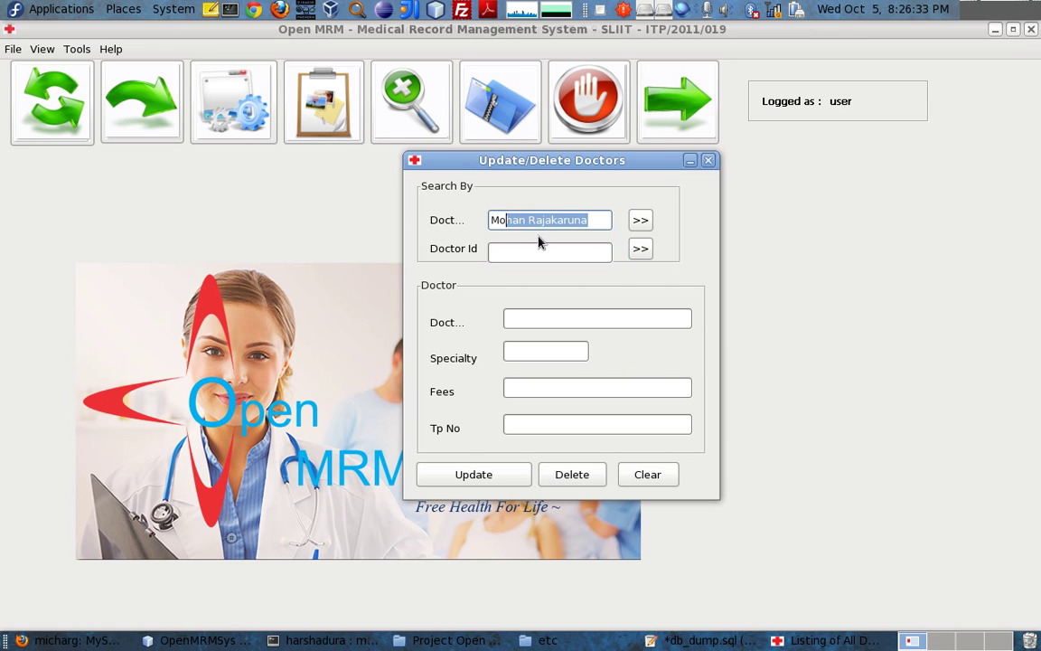
click(639, 221)
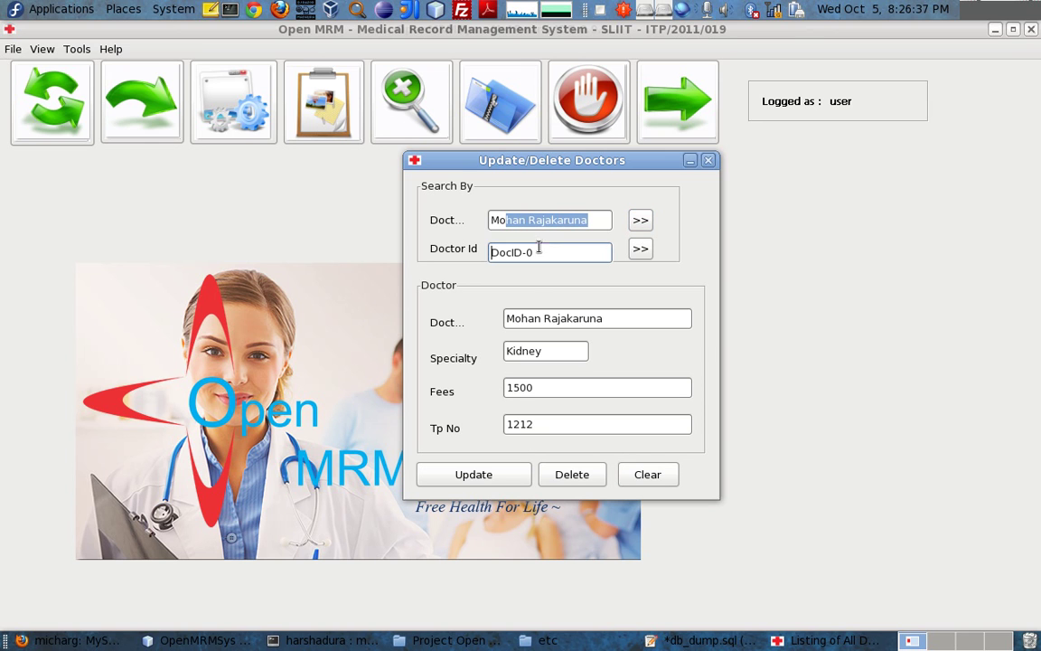
click(645, 253)
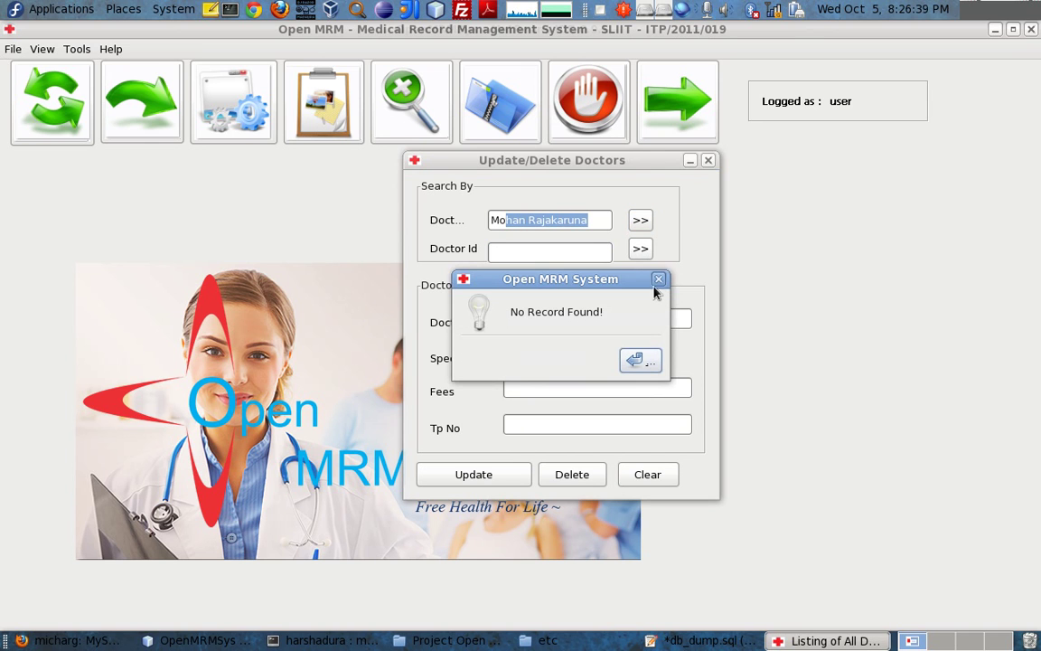
click(656, 279)
click(704, 161)
Add drug product Salbulatomol 100 with units 1 and rate 5, then save and close the form
click(12, 49)
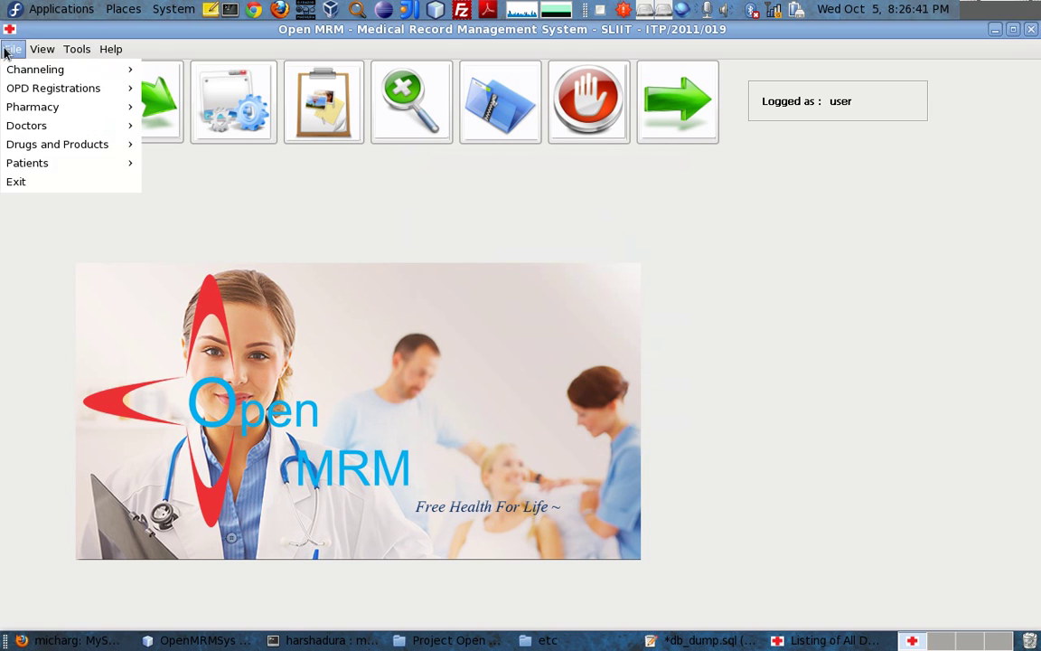
mouse_move(27, 145)
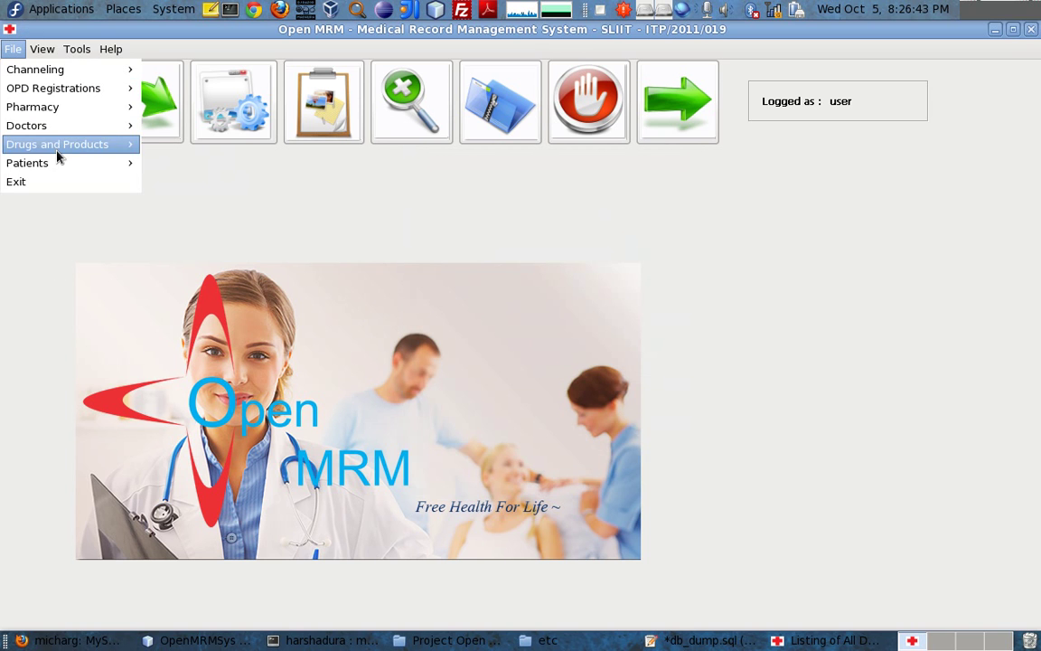
click(173, 149)
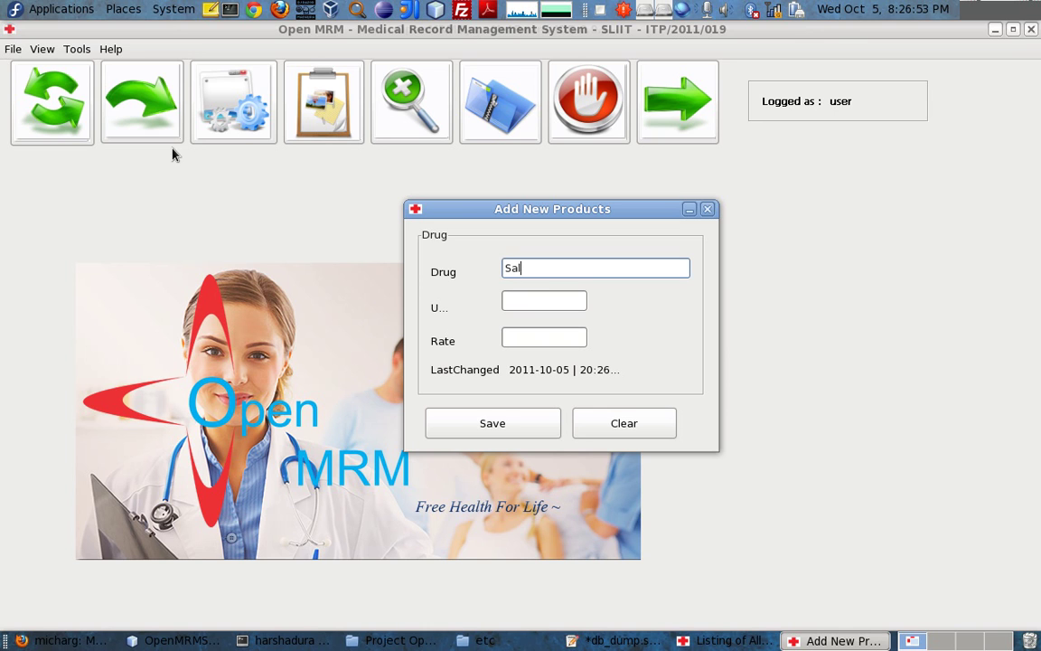
text(ulatomol 100)
key(Tab)
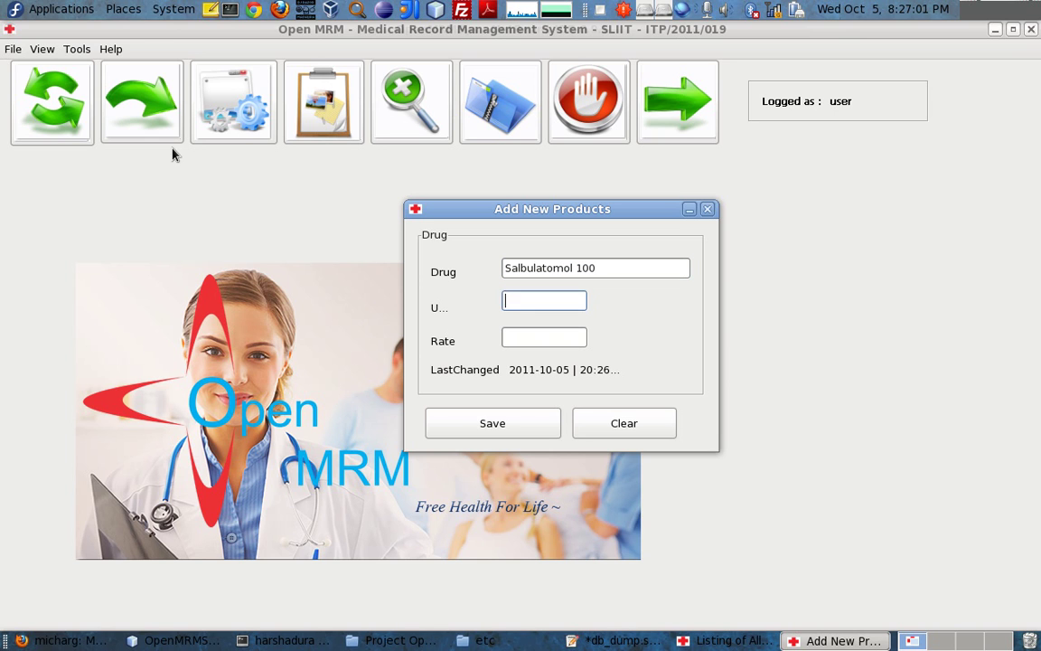
key(BackSpace)
key(Tab)
text(5)
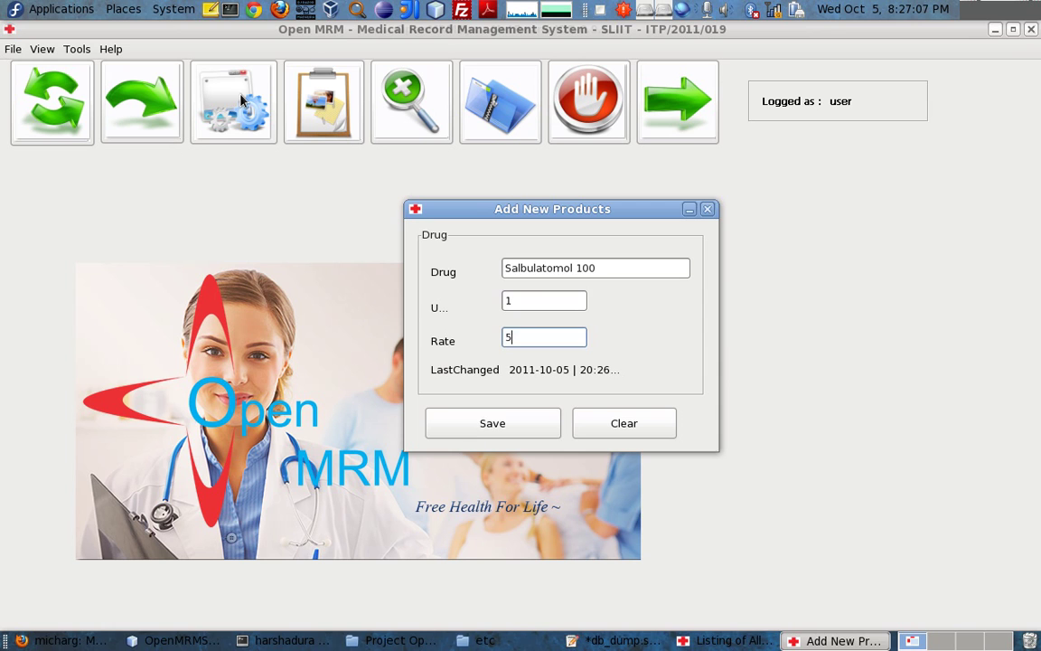
click(478, 437)
click(641, 360)
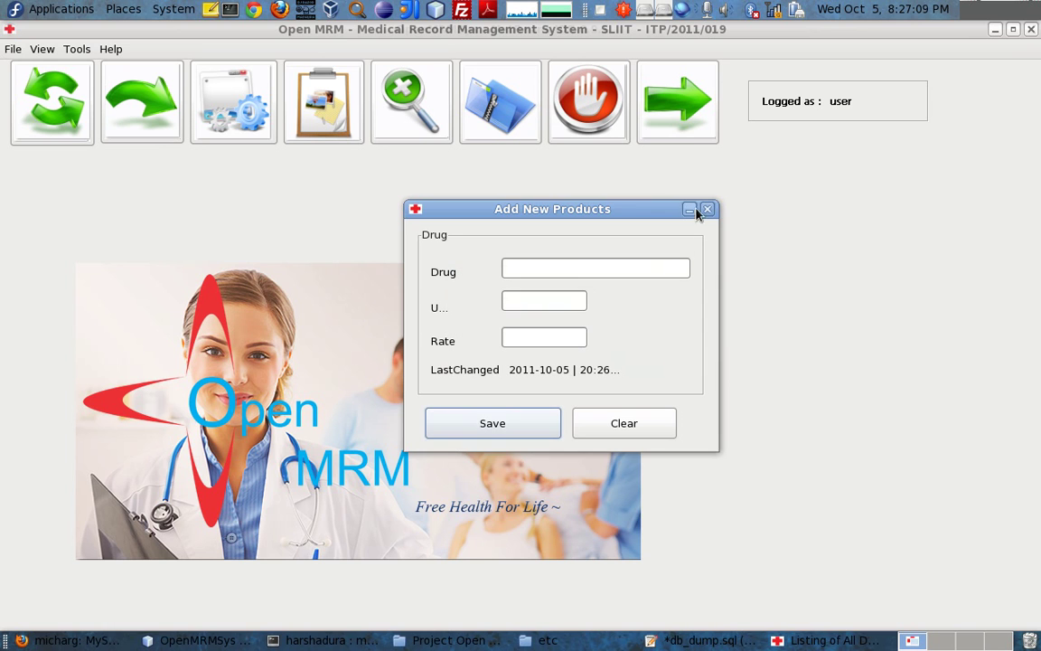
click(708, 209)
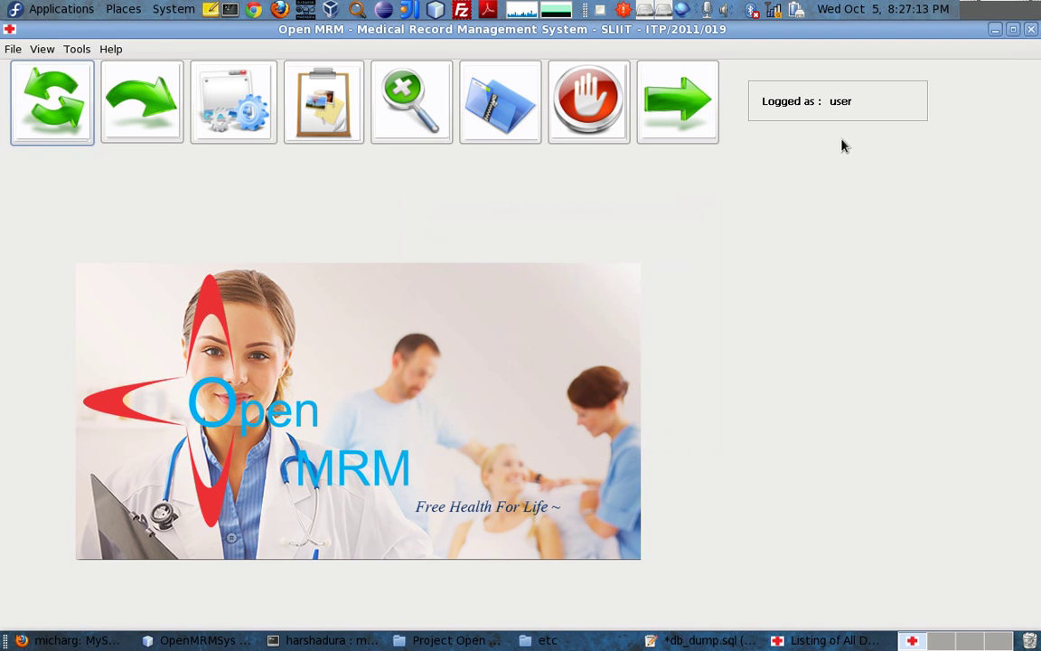
Open and close the doctor channelling form, then start a new pharmacy transaction
click(46, 98)
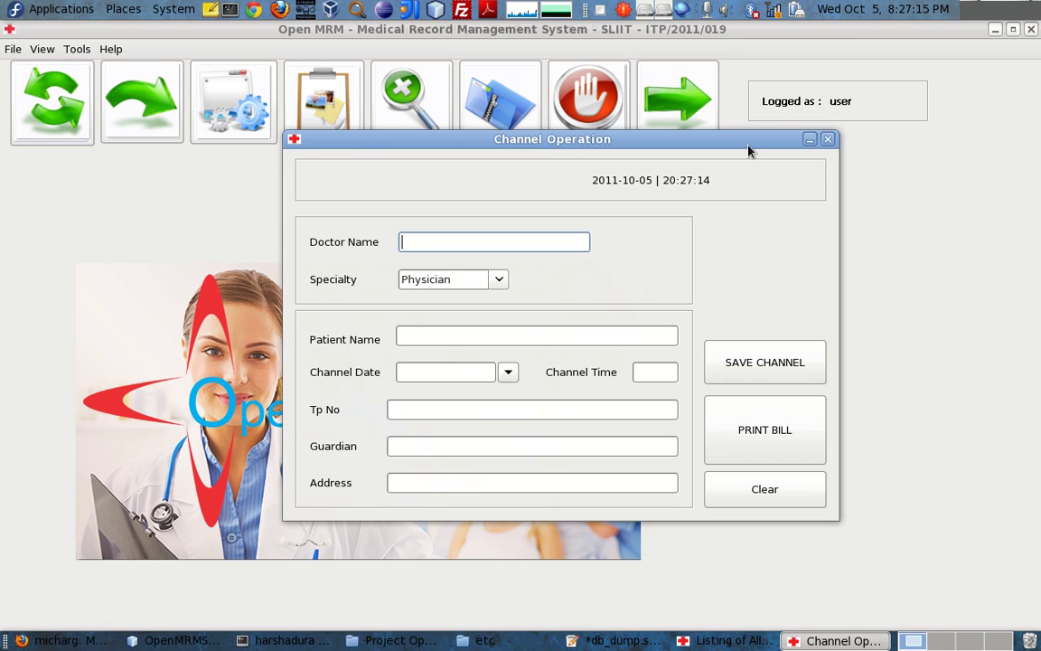
key(alt+F4)
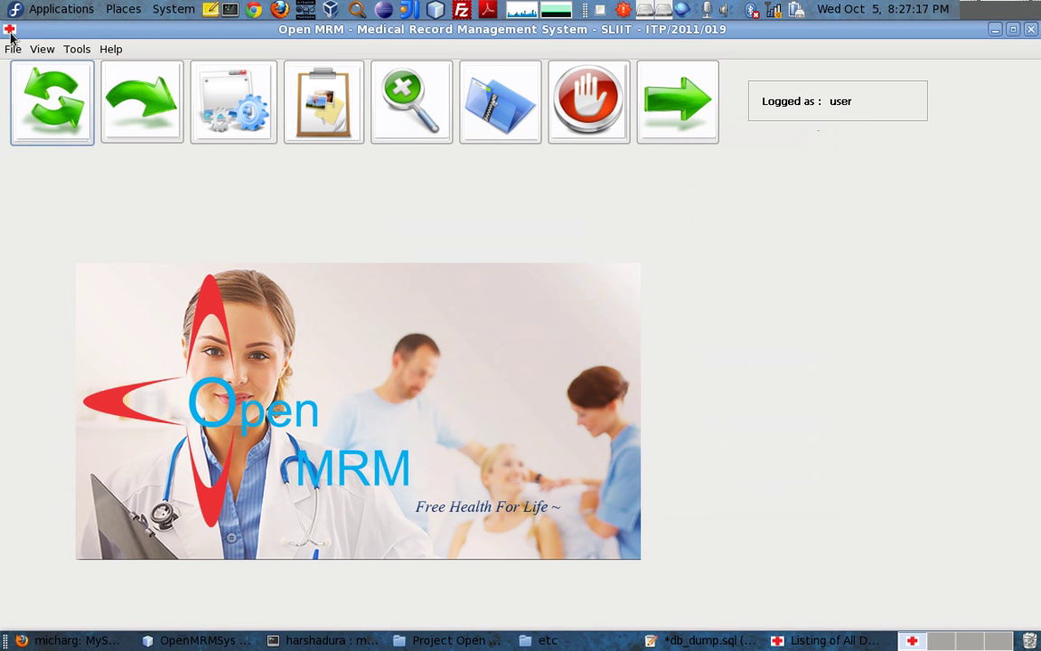
click(14, 49)
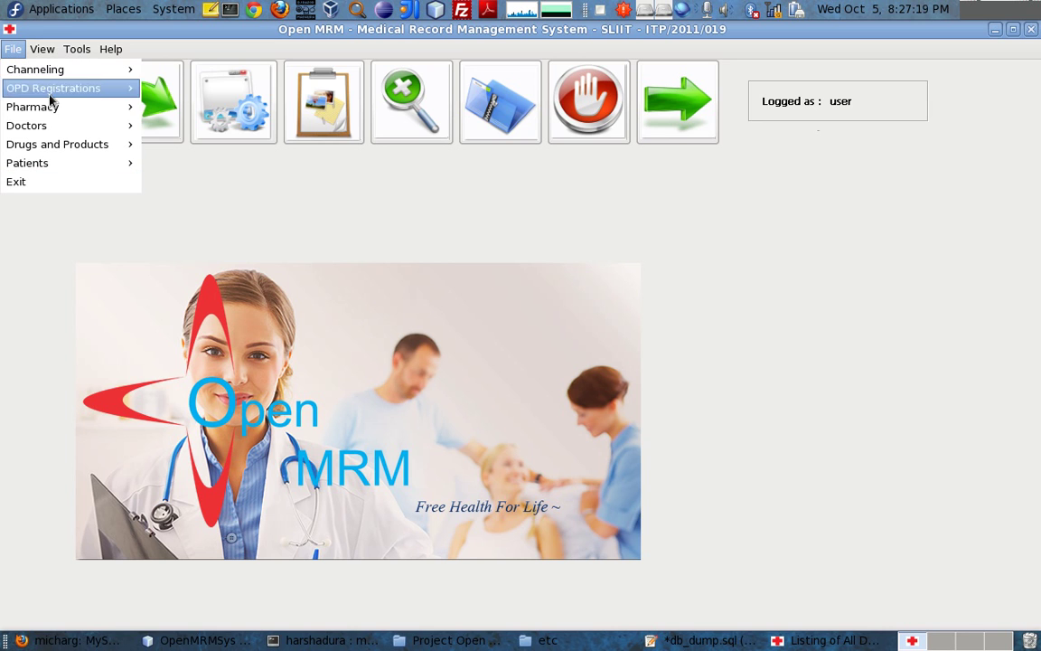
mouse_move(54, 107)
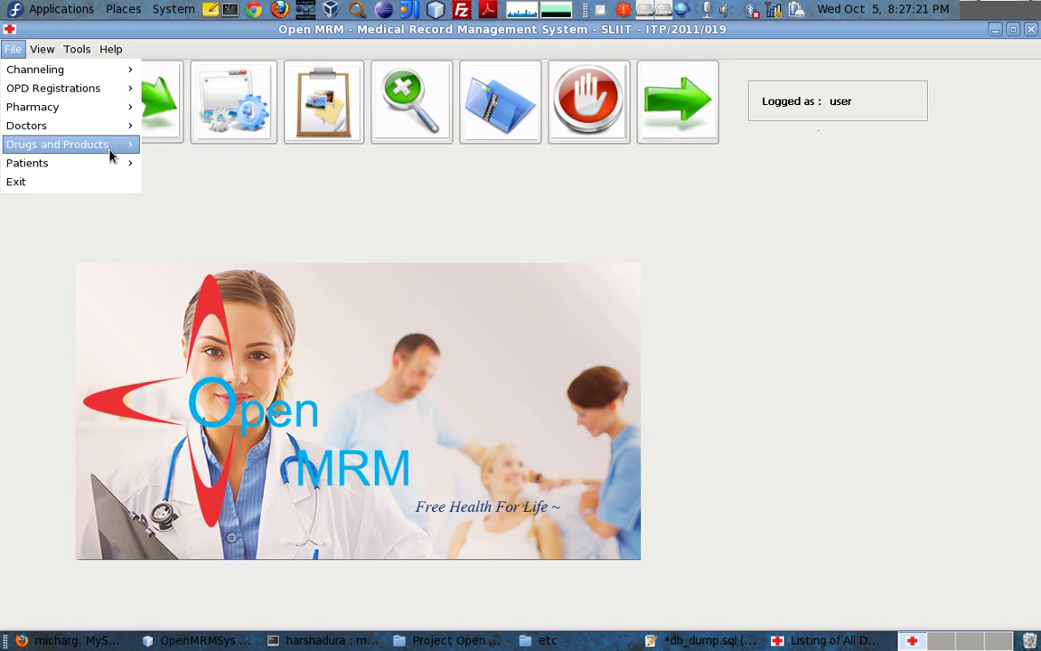
mouse_move(50, 144)
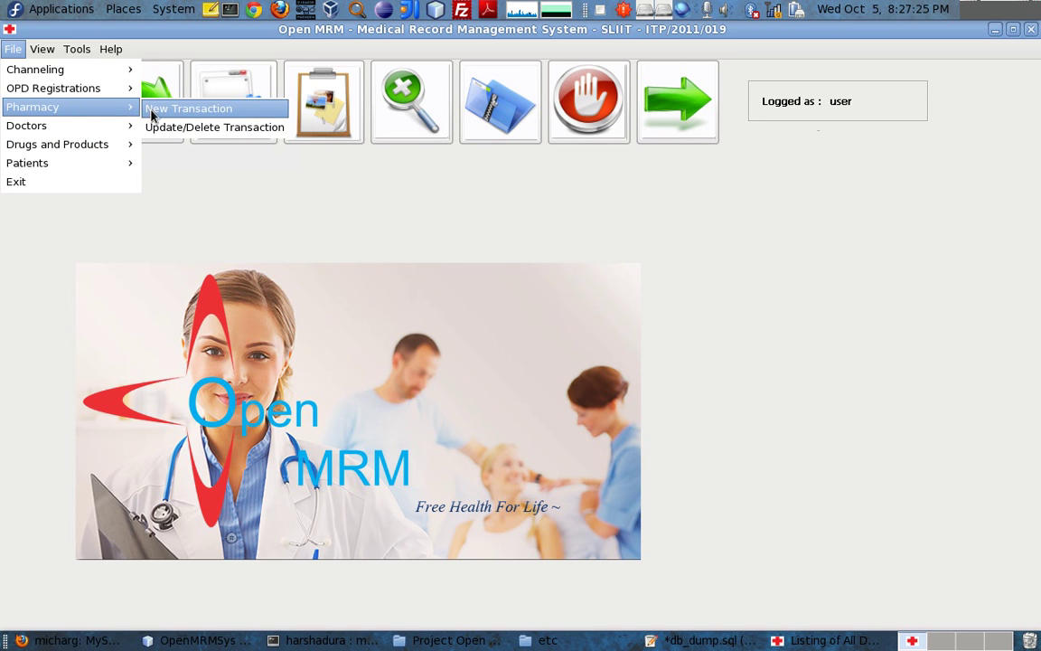
click(149, 109)
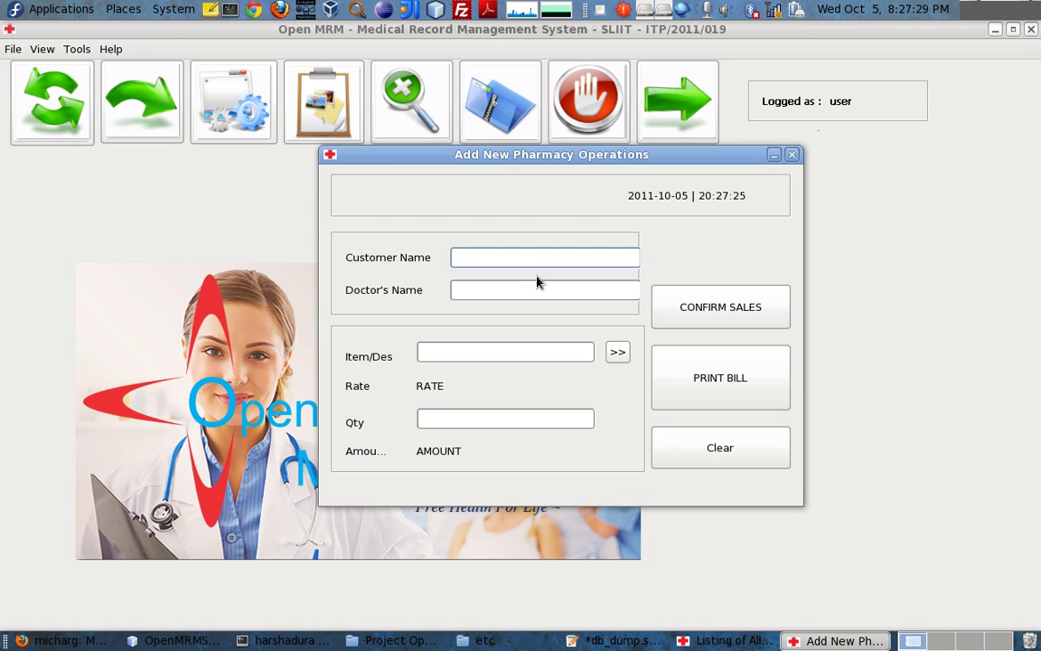
Enter the patient and doctor names and pick Salbulatomol 100 with its rate
click(537, 288)
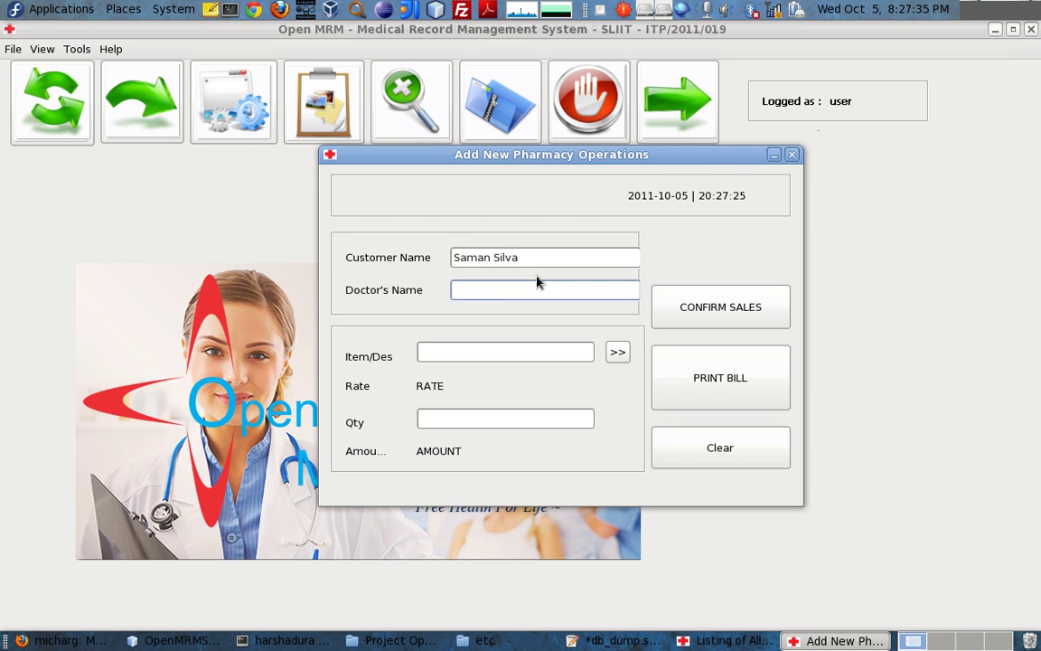
key(Tab)
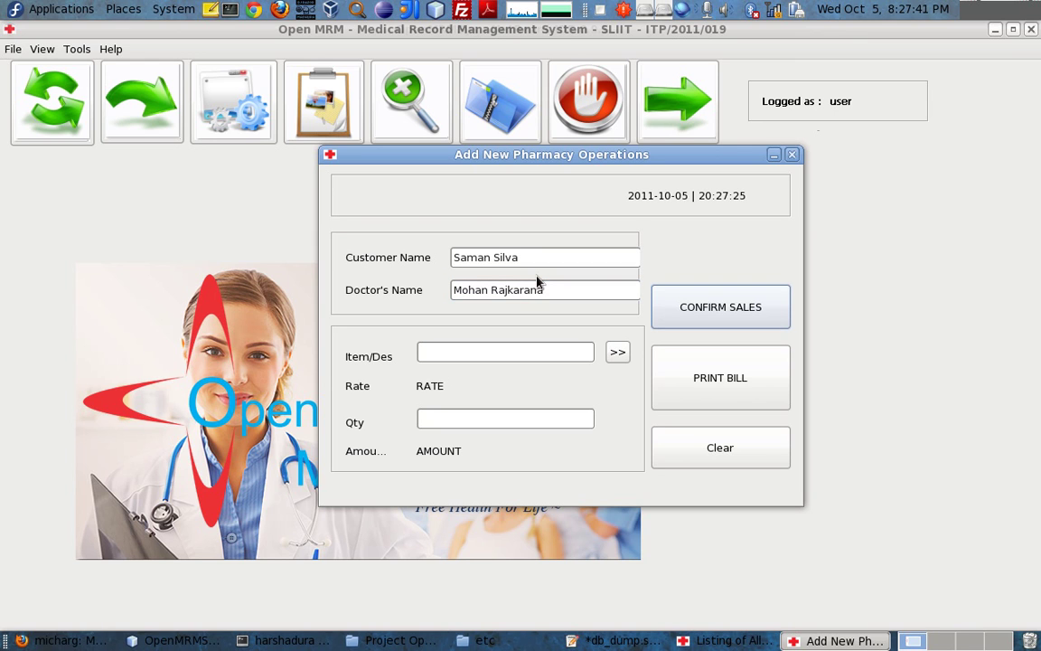
click(537, 350)
text(S)
click(540, 353)
click(617, 351)
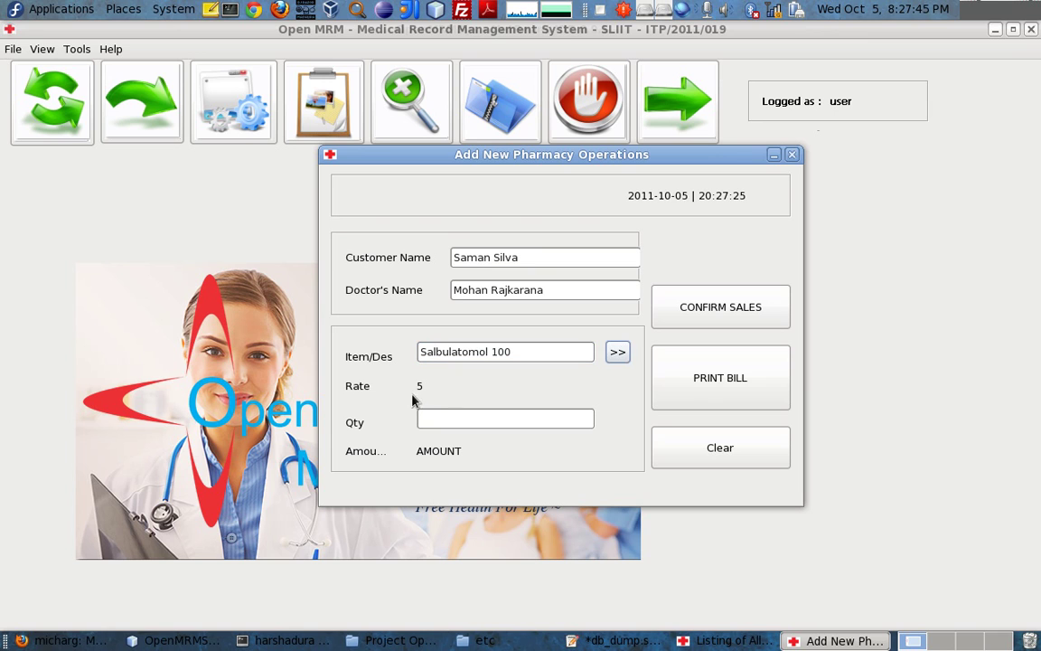
Set quantity 10 and confirm the sale, acknowledging the saved message
click(448, 416)
text(10)
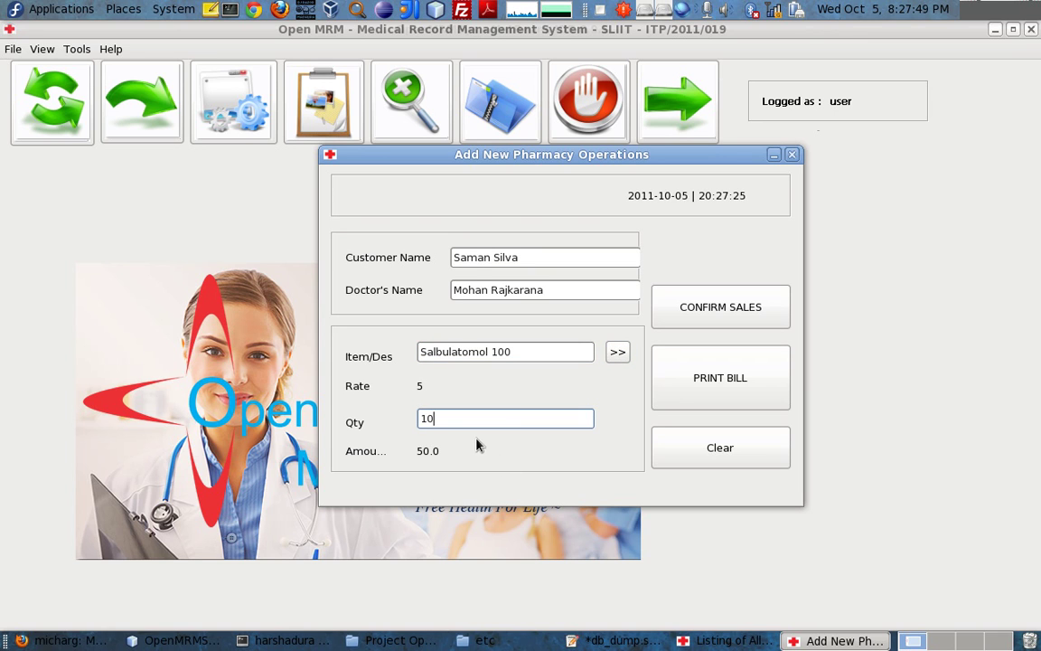
drag(456, 427, 321, 416)
click(741, 309)
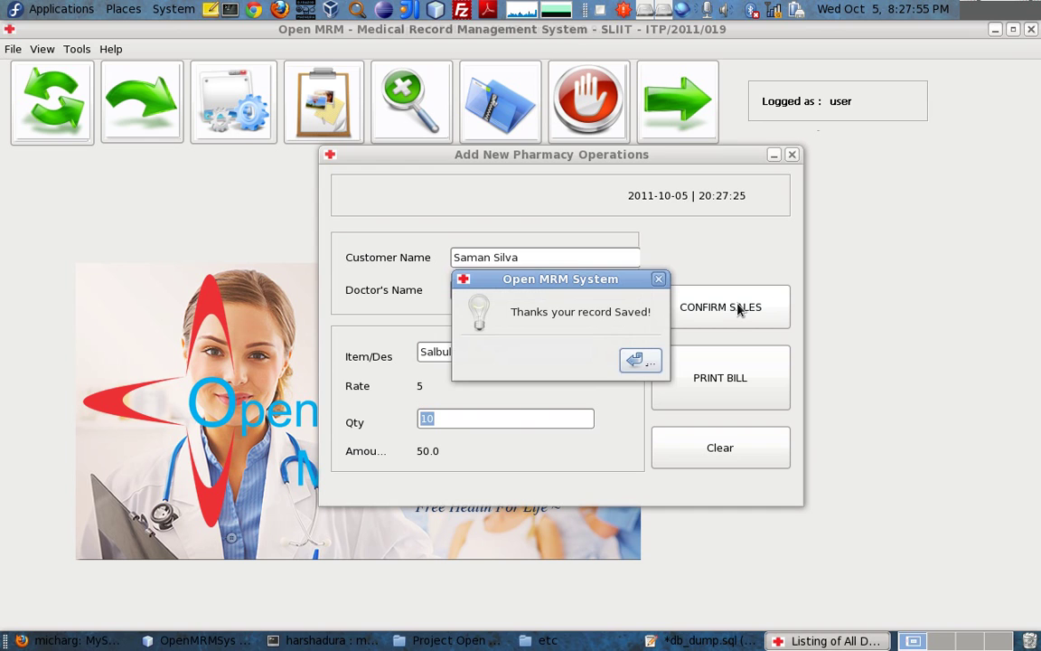
click(636, 361)
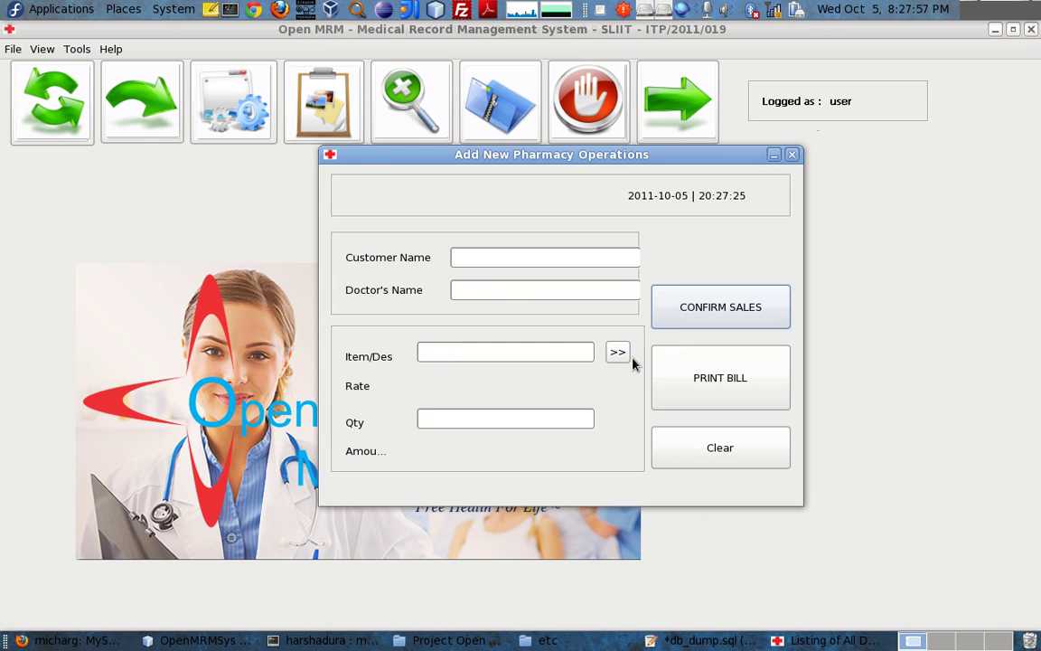
click(723, 360)
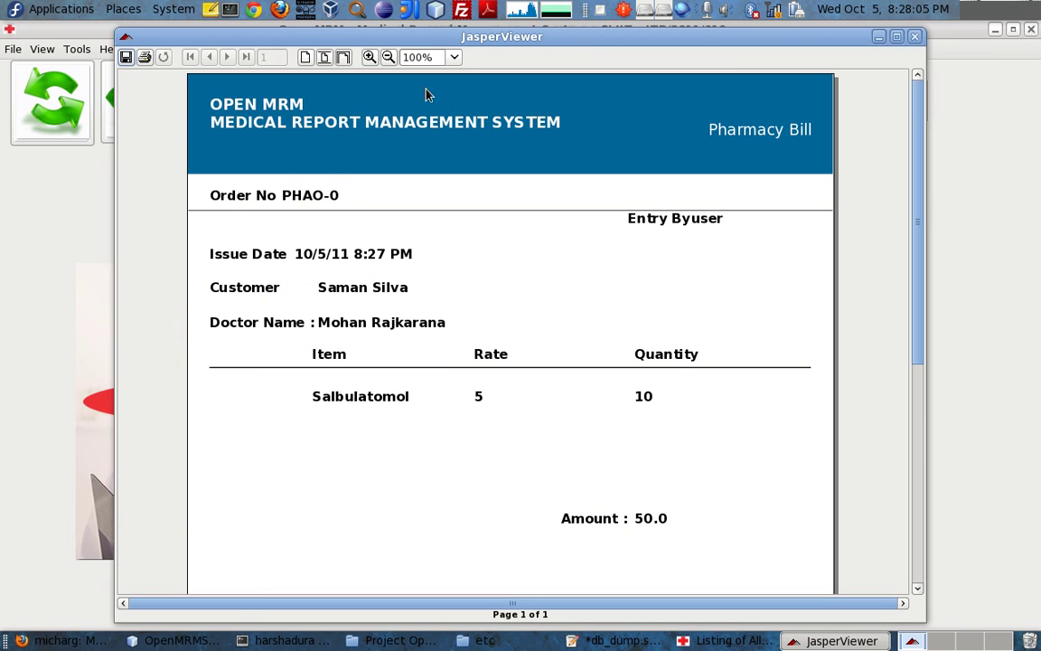
double_click(446, 40)
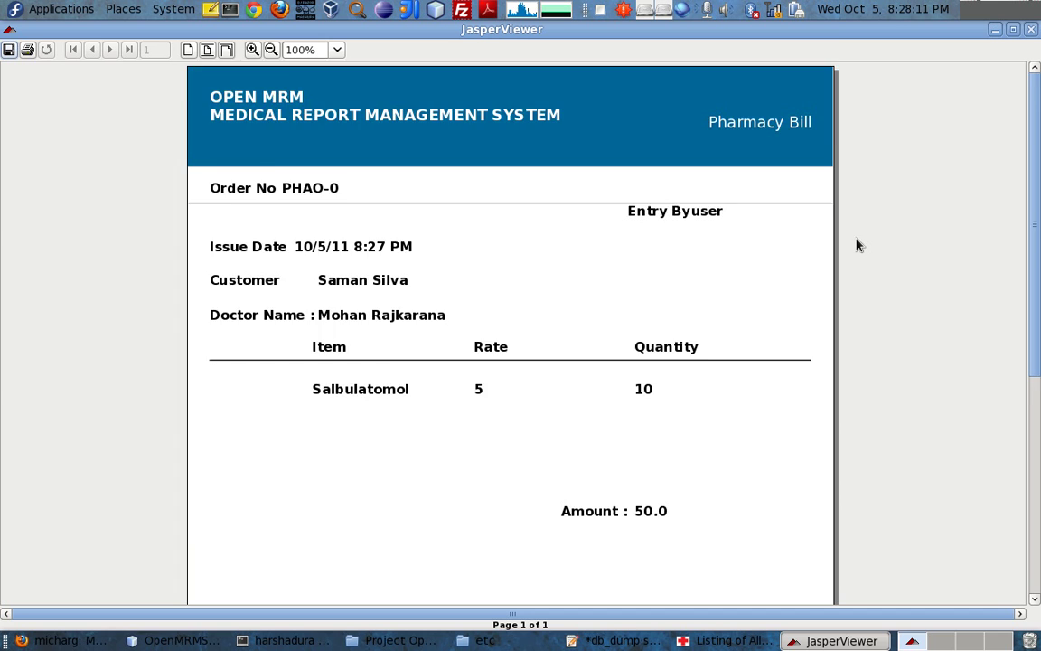
scroll(855, 251, down, 5)
scroll(818, 407, down, 2)
scroll(830, 446, up, 6)
scroll(864, 515, up, 1)
click(27, 51)
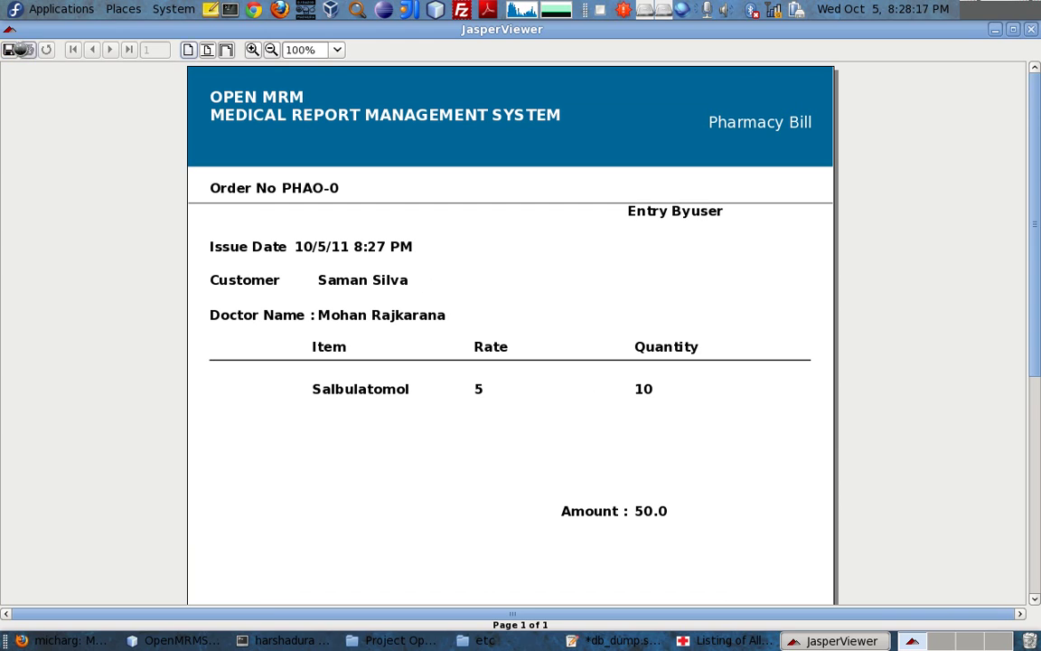
click(620, 281)
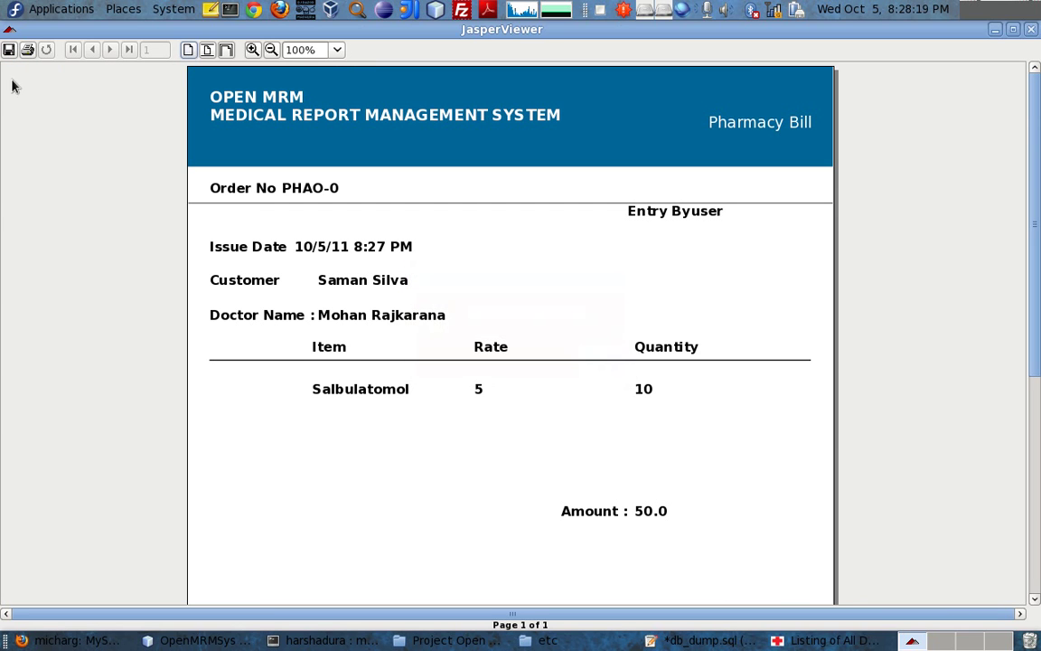
click(9, 49)
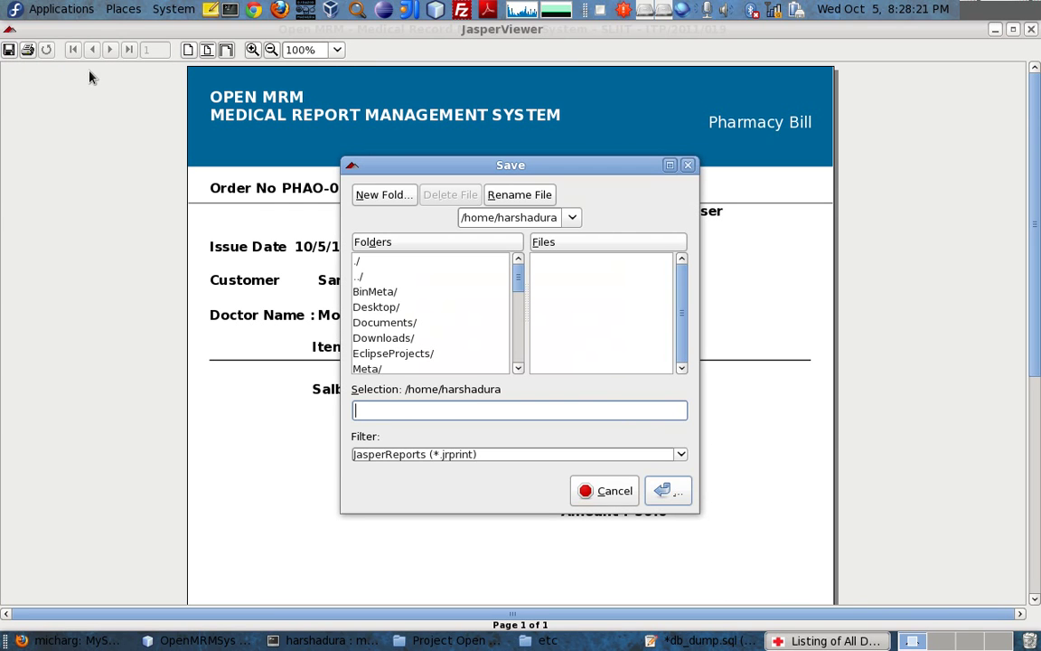
click(681, 453)
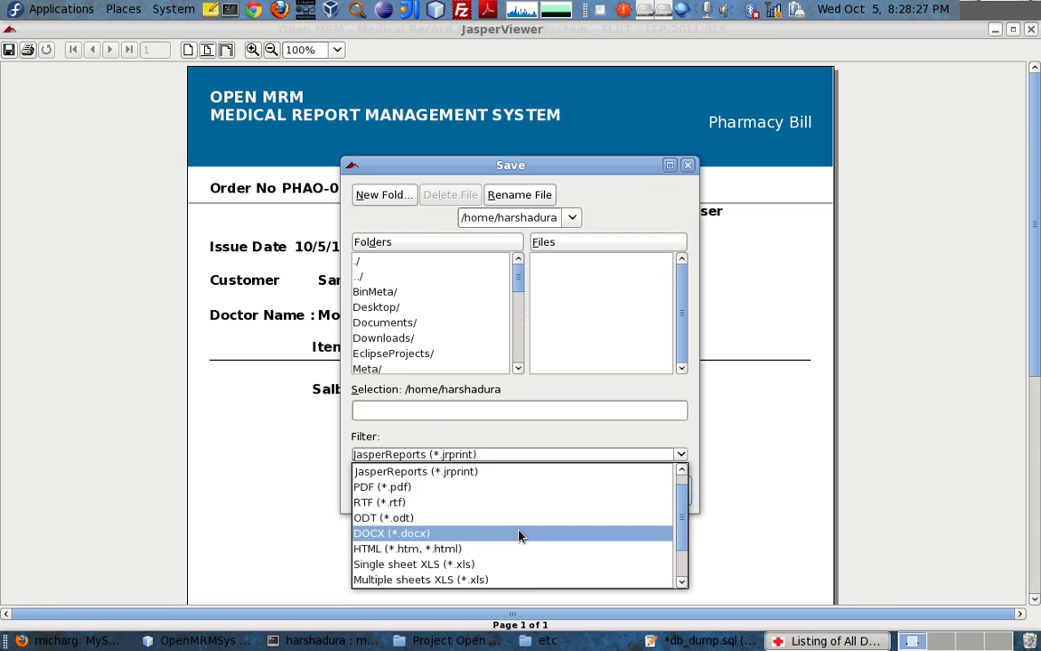
scroll(516, 541, down, 1)
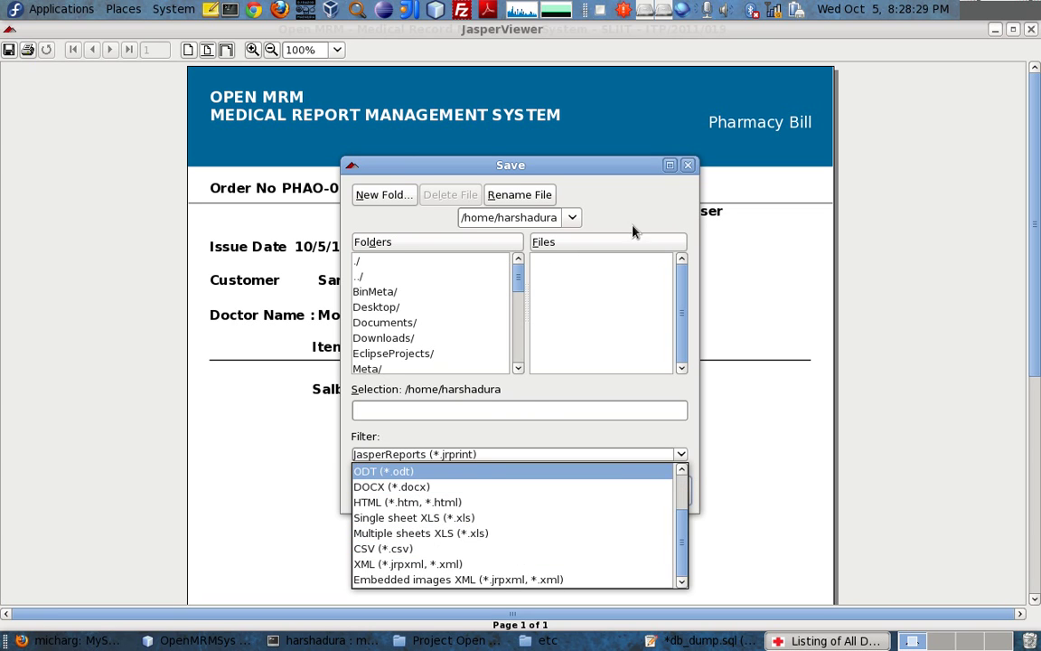
click(686, 168)
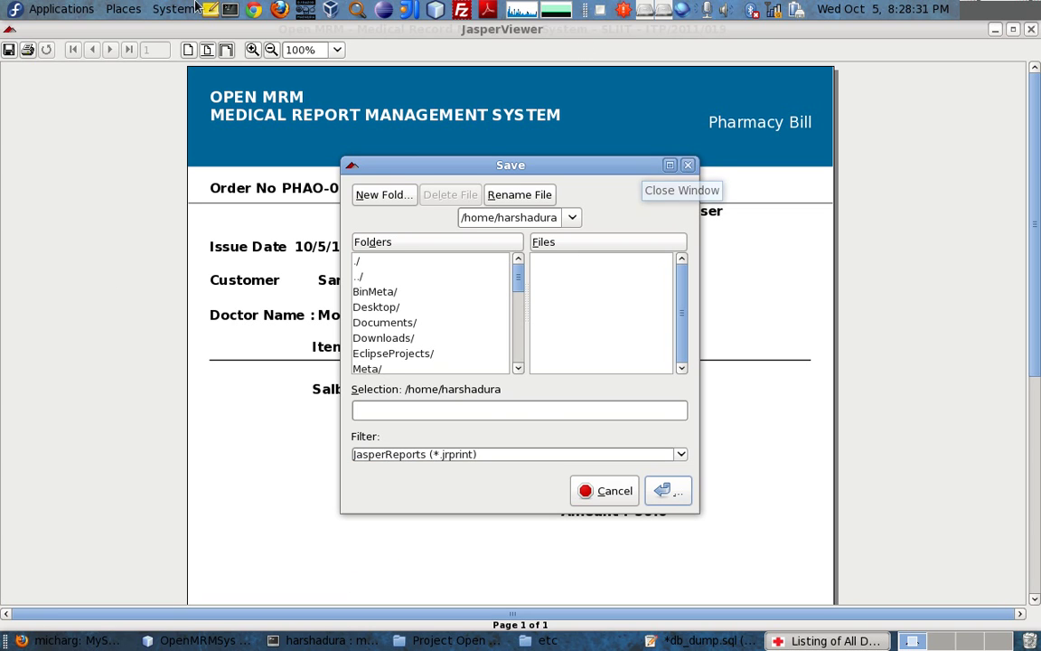
click(686, 167)
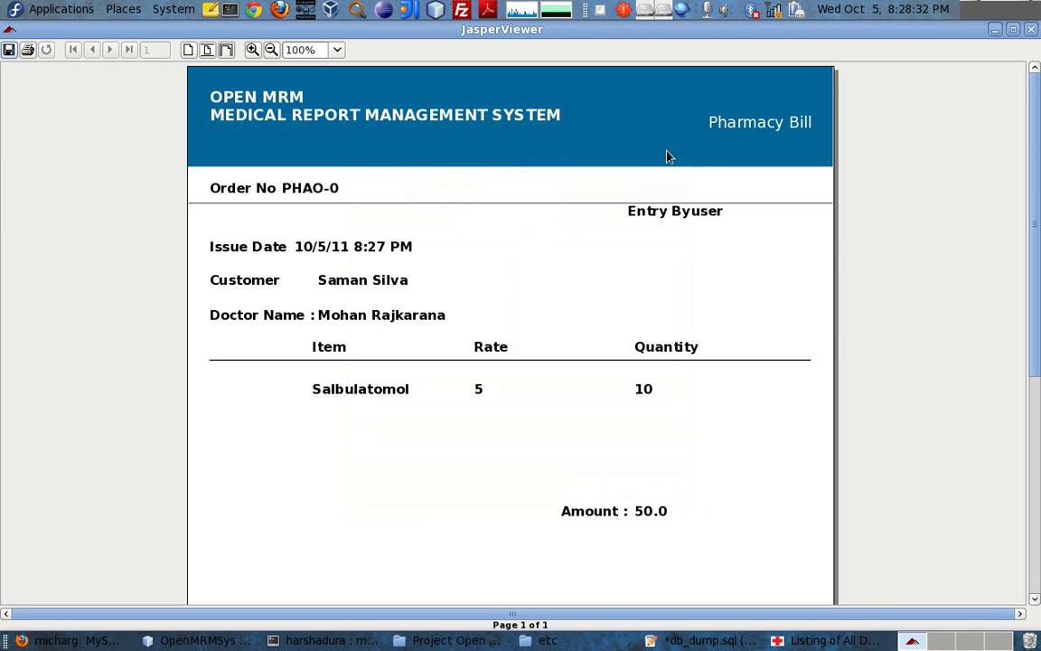
click(1032, 30)
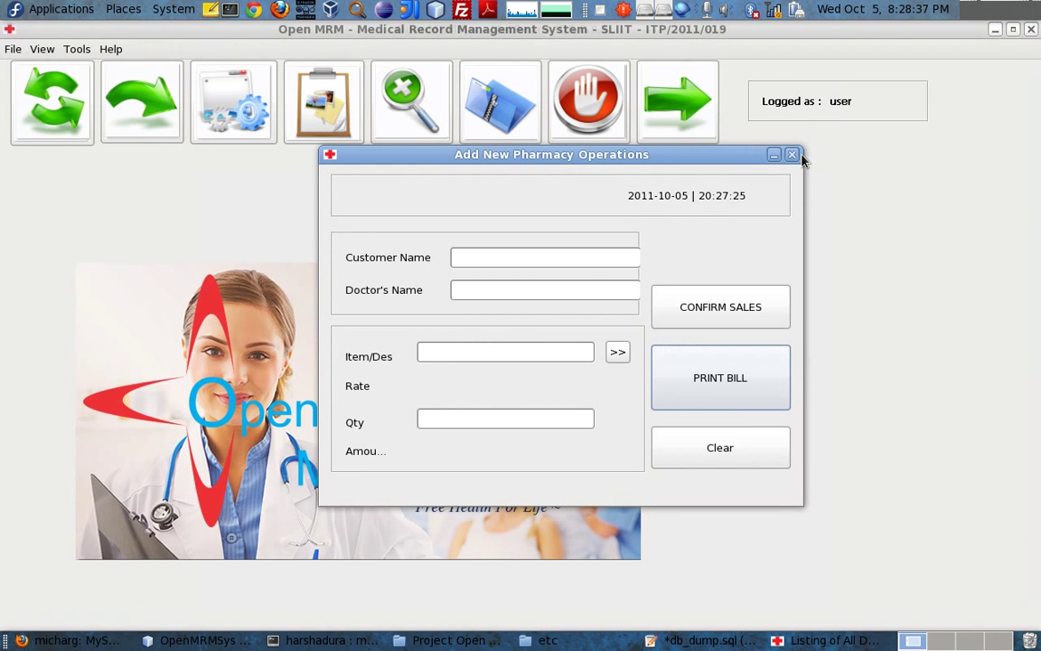
Clear and close the pharmacy form, then start a new OPD registration
click(754, 452)
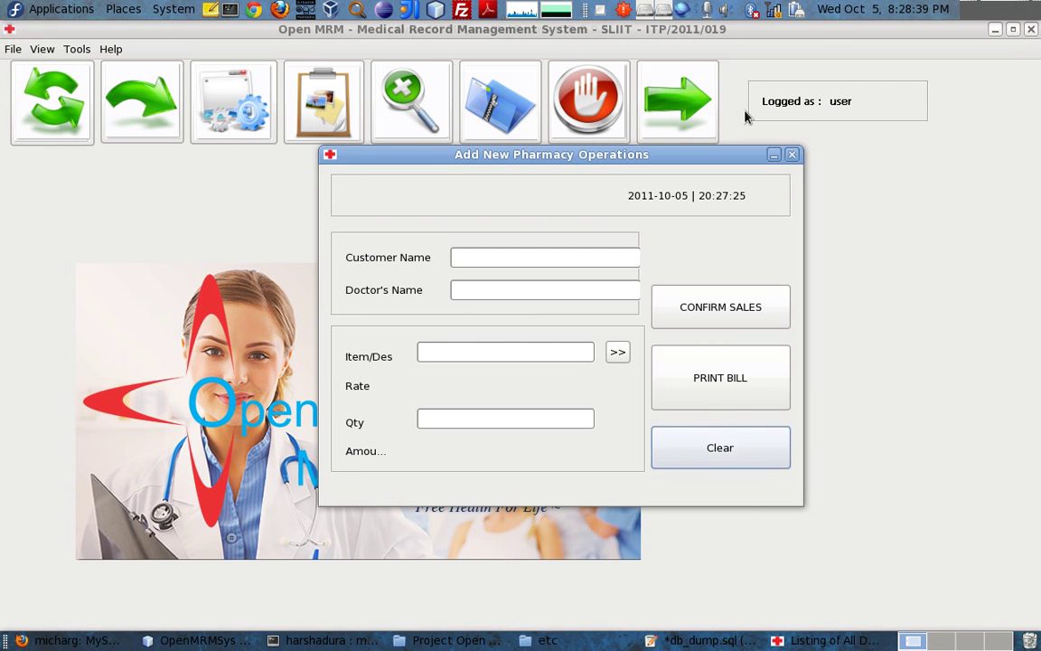
click(793, 156)
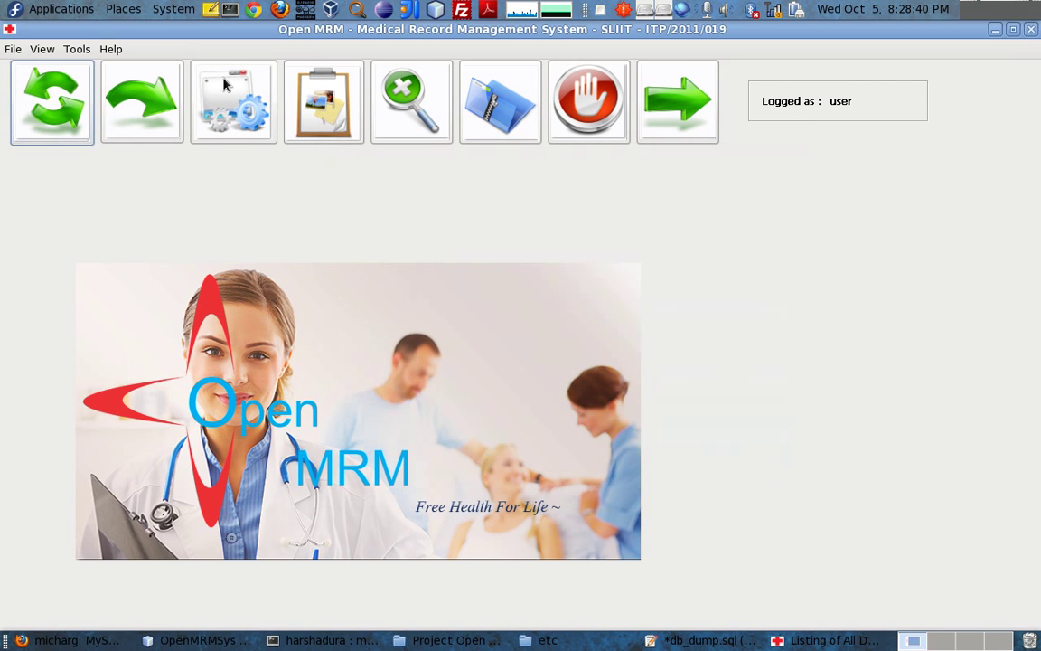
click(12, 49)
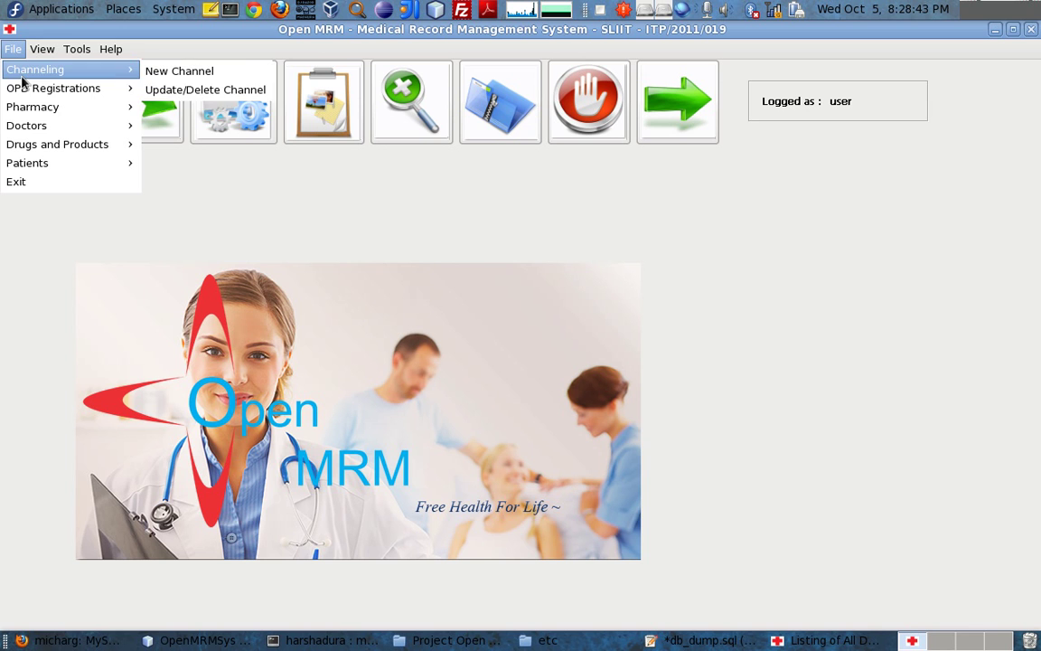
mouse_move(34, 89)
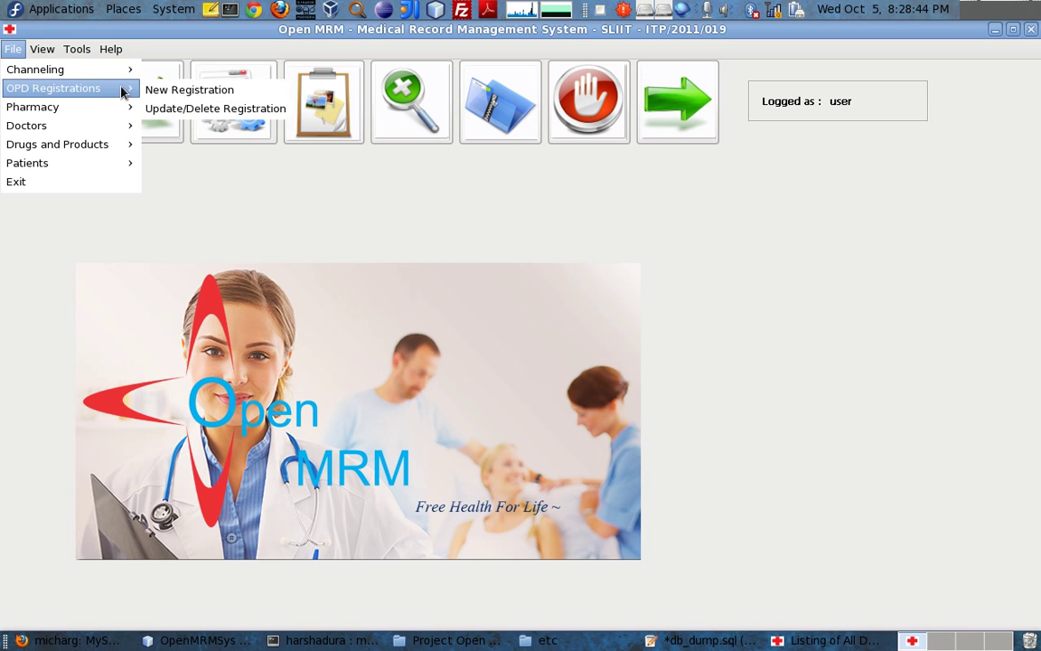
click(221, 90)
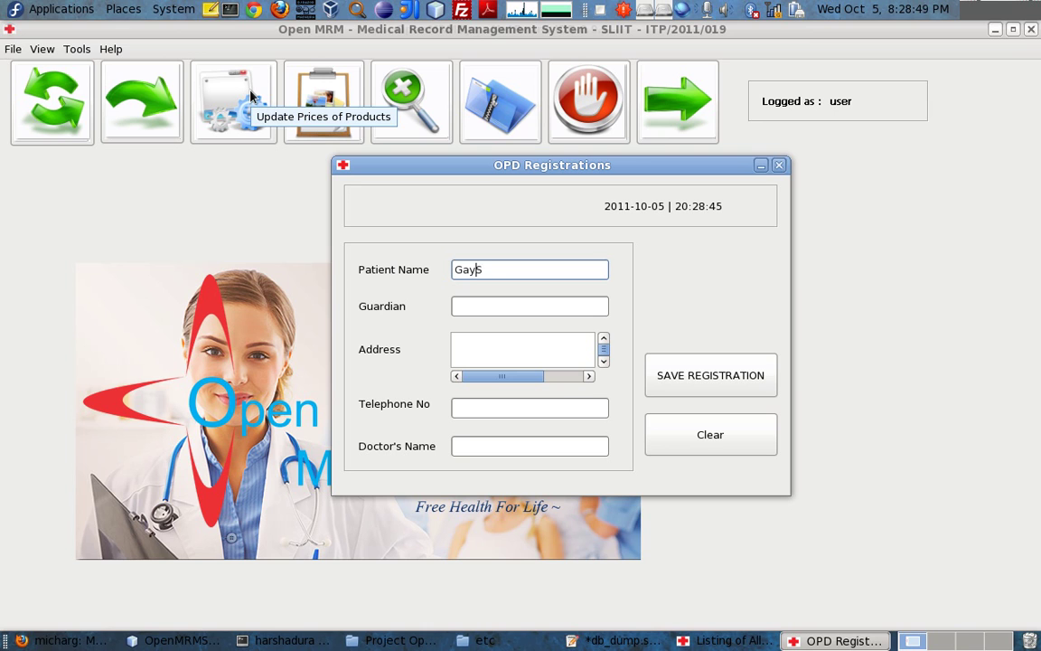
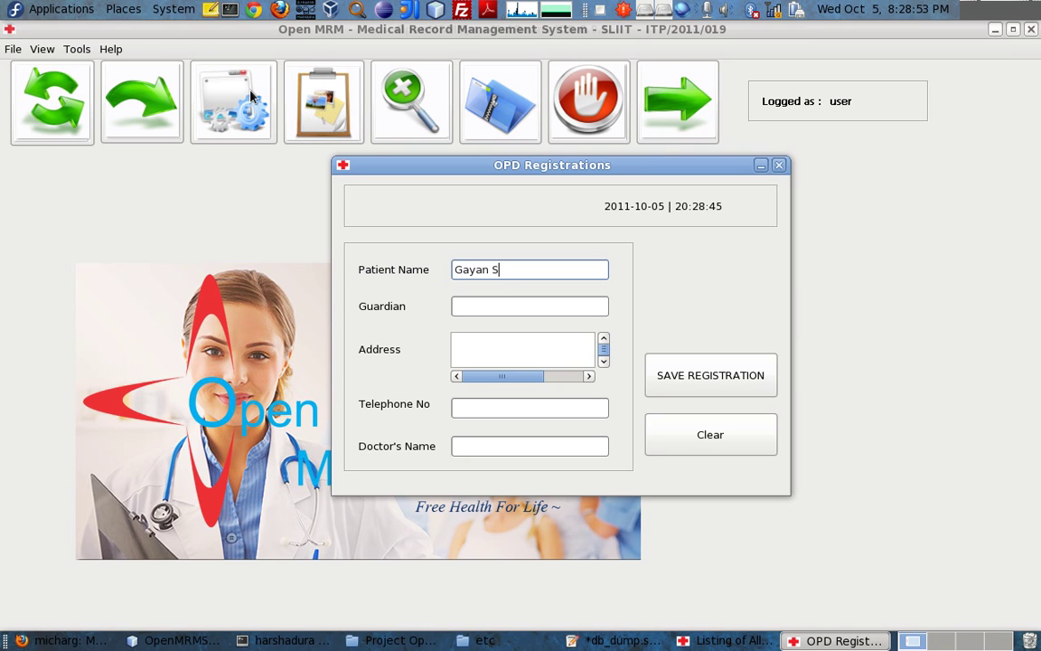
Enter the patient's name, guardian 'asjd' and address 'asdasd'
key(Tab)
text(asjd)
key(Tab)
text(asdasd)
Fill telephone and doctor fields with 234, save the registration and close the form
click(520, 414)
text(234)
click(509, 447)
text(234)
click(687, 378)
click(637, 358)
click(777, 165)
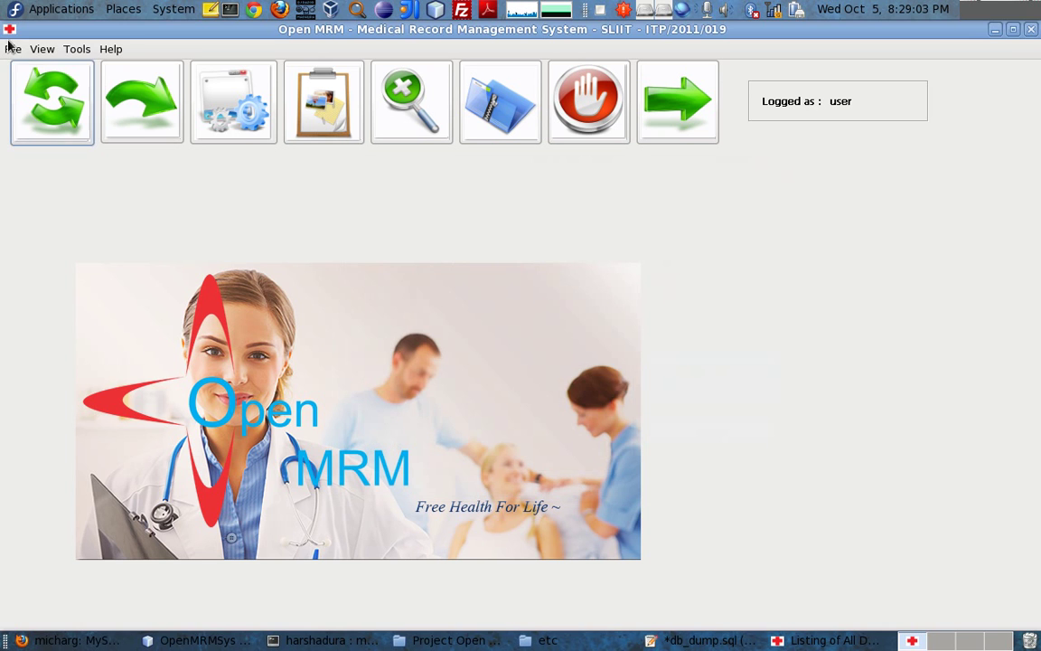
Open Update/Delete OPD Registration and look up record OPD-0 by patient name 'G'
click(12, 48)
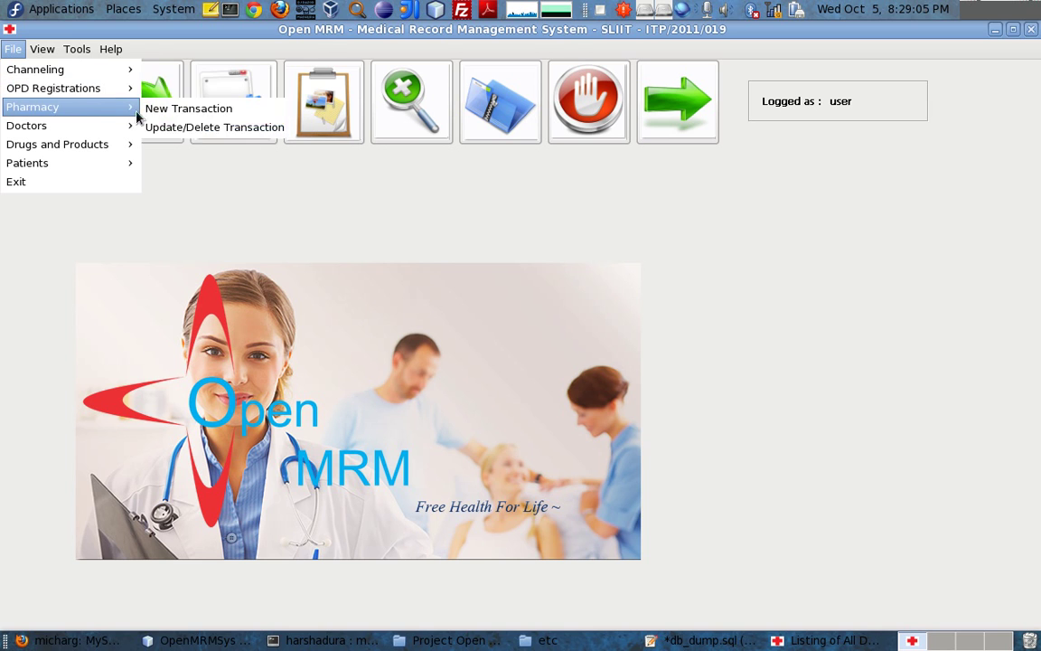
mouse_move(95, 90)
click(198, 106)
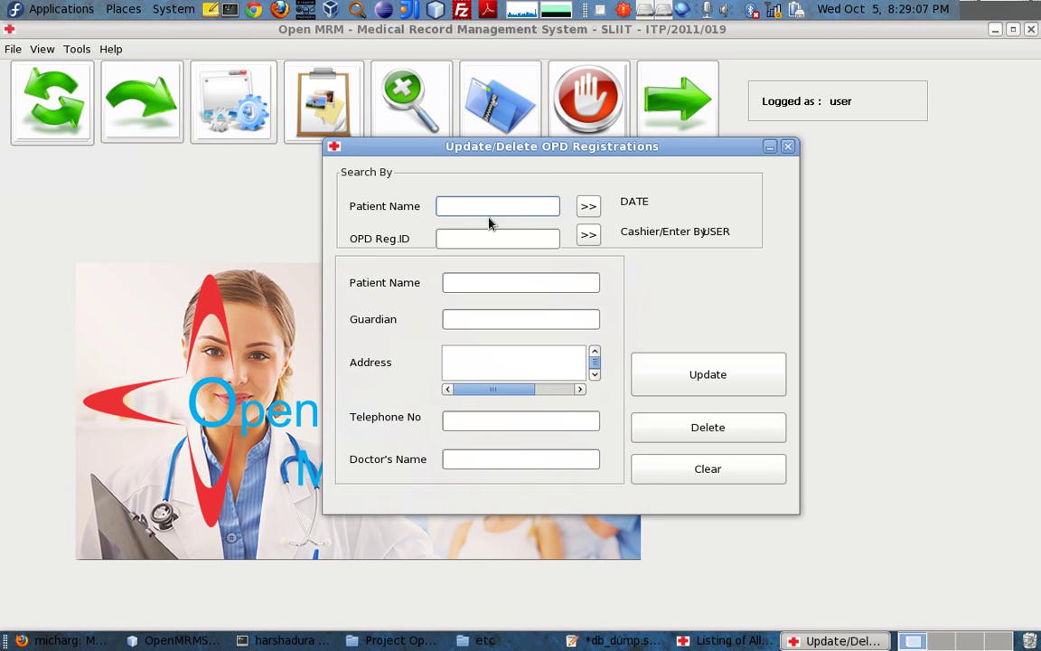
click(588, 206)
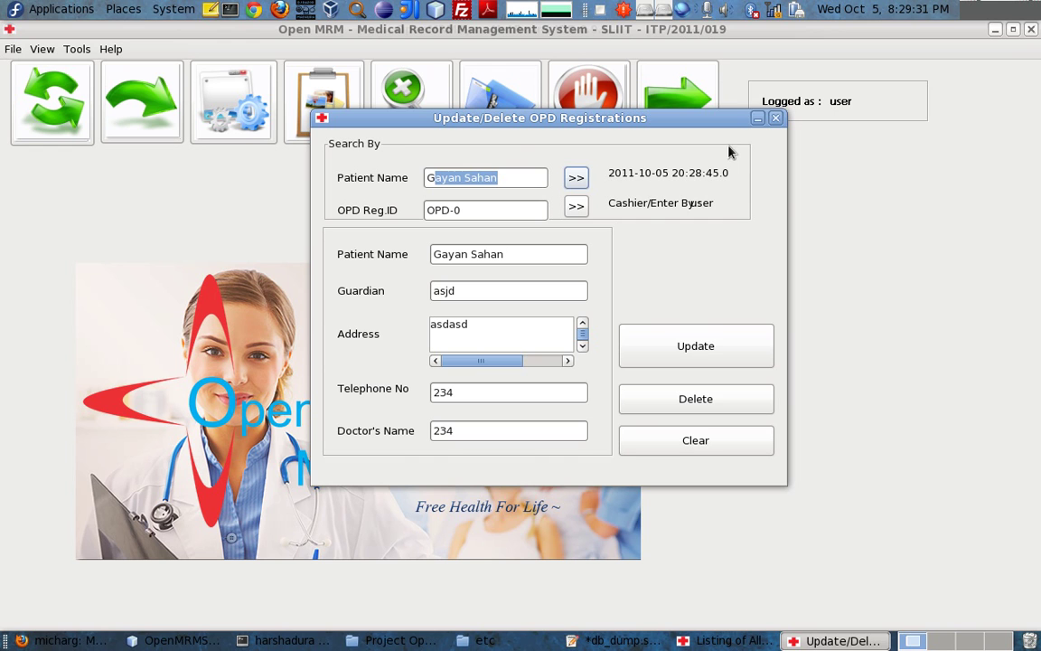
Change the address to 'asdasd', save and confirm the update, then close the form
click(549, 324)
text(asdasd)
click(692, 358)
click(627, 331)
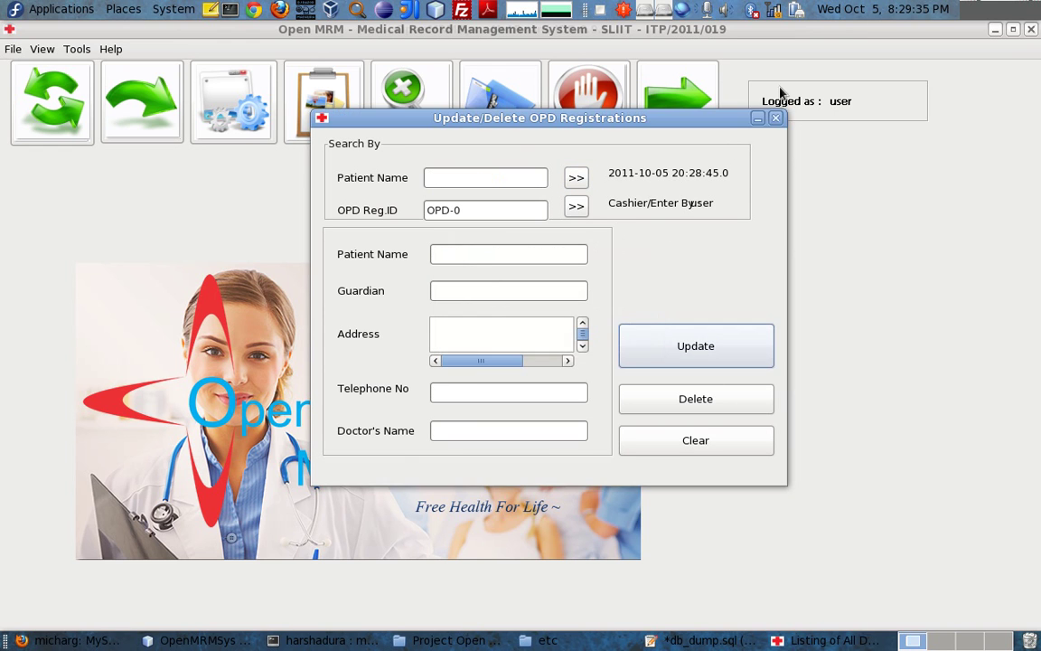
click(774, 118)
click(15, 50)
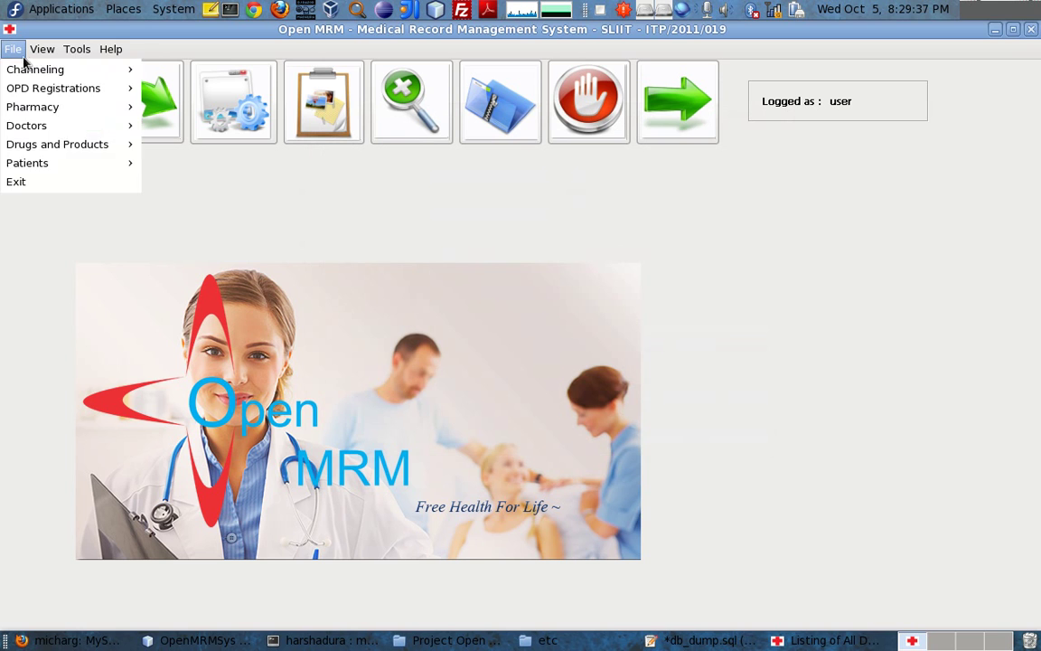
Start a new channel with doctor 'M', the patient, and date 10/05/2011
mouse_move(54, 70)
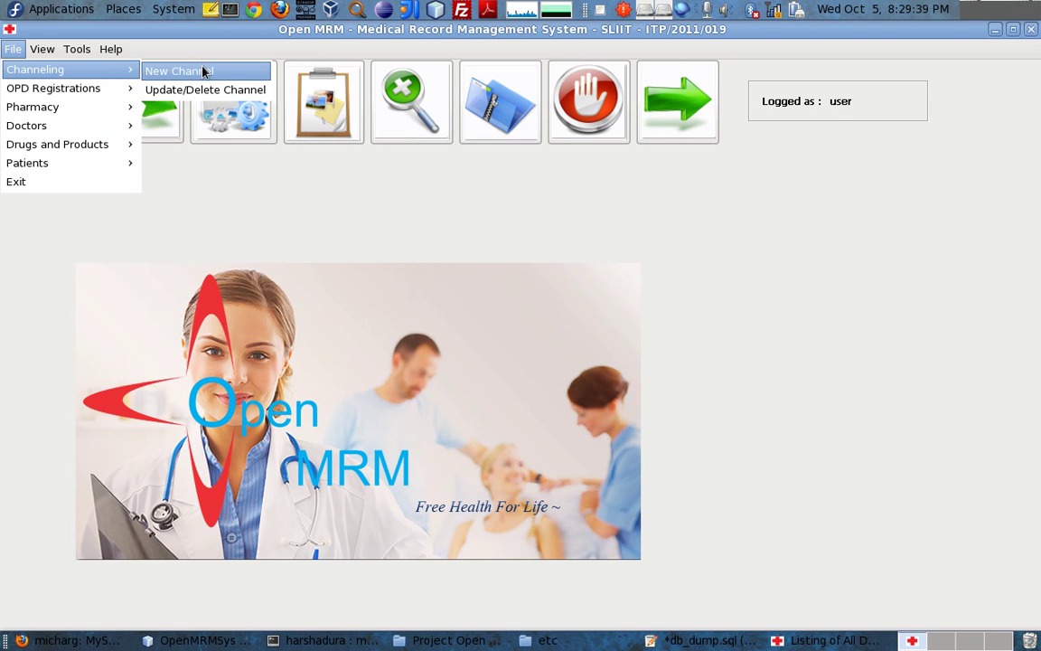
click(194, 70)
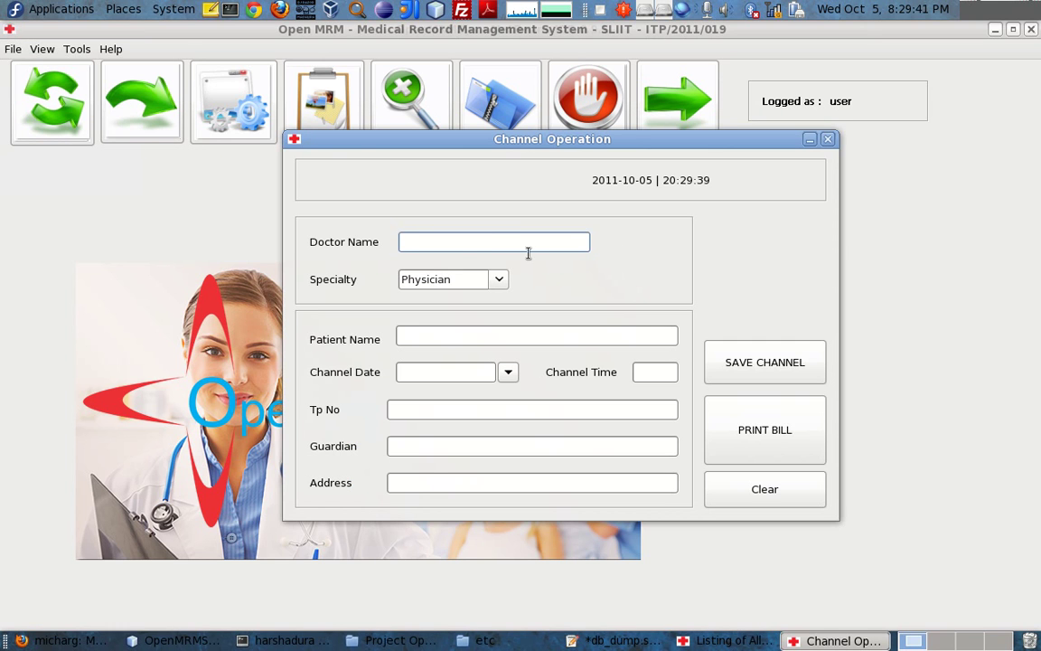
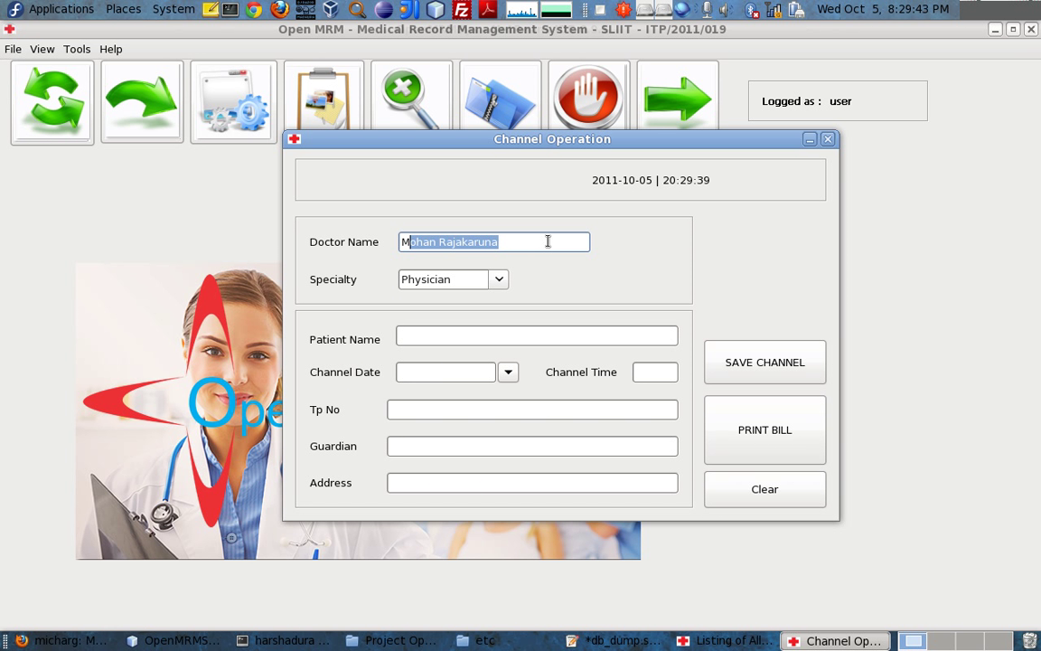
click(400, 335)
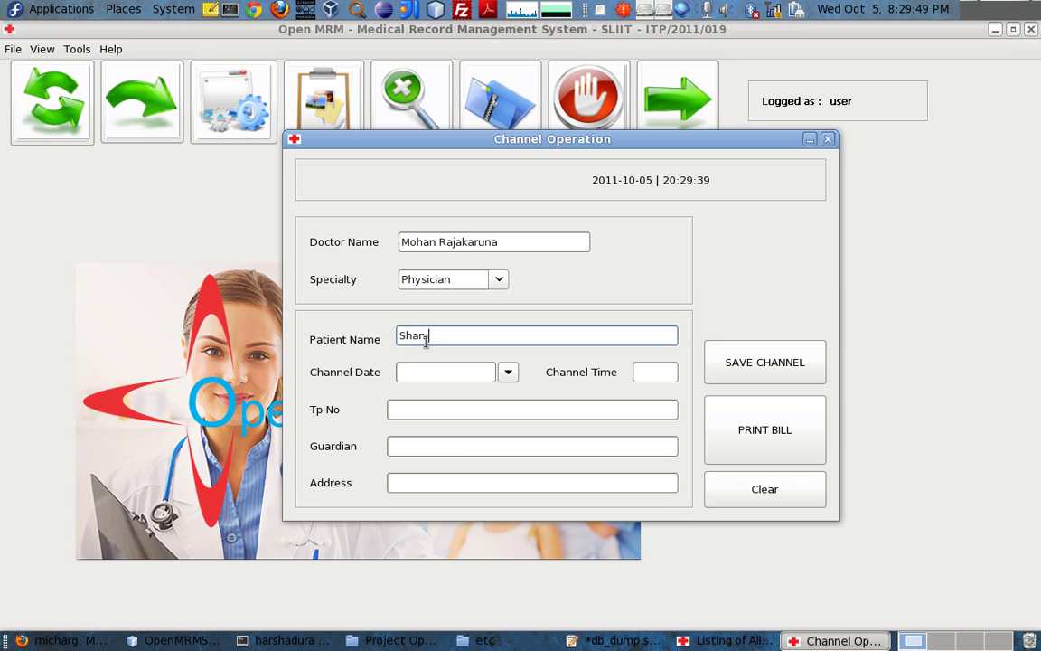
key(Tab)
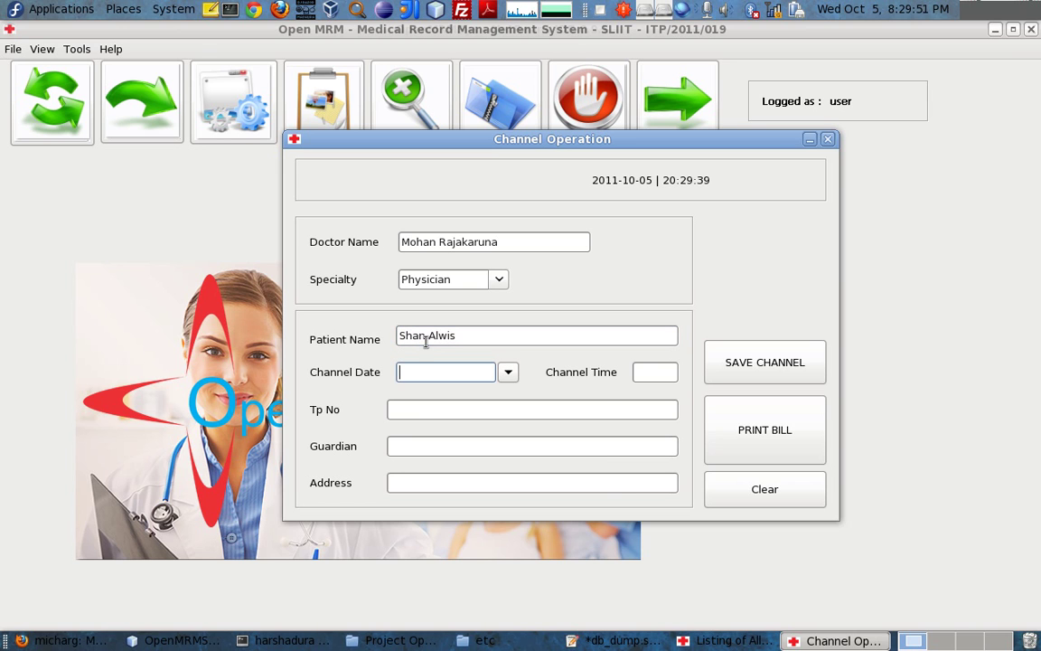
click(508, 371)
click(495, 459)
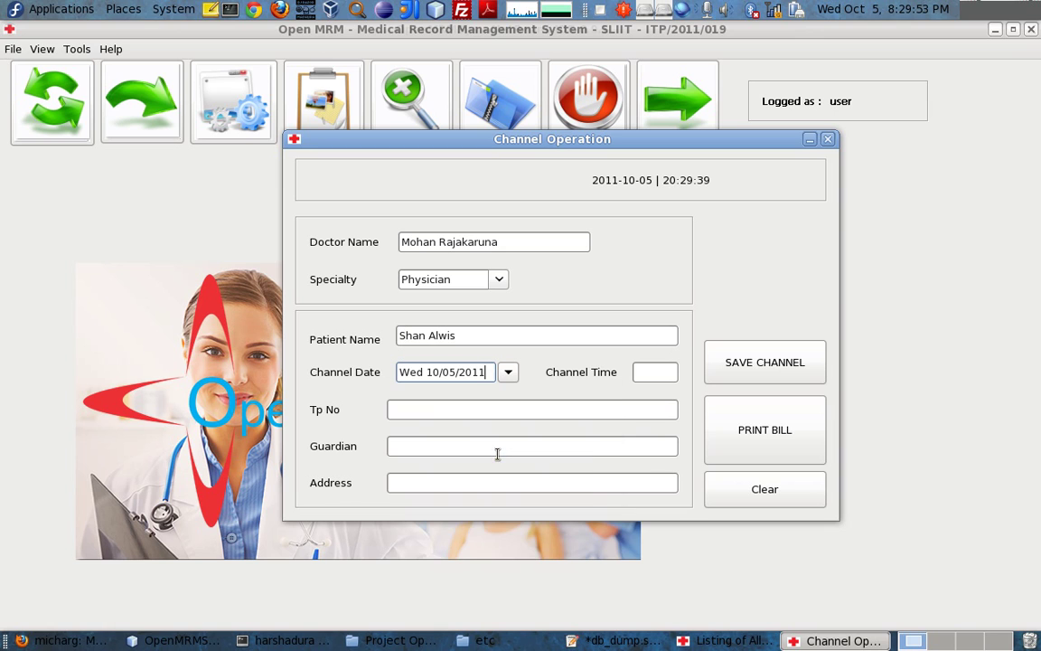
Enter time 5:30, fill phone, guardian and address, and save the appointment
click(641, 372)
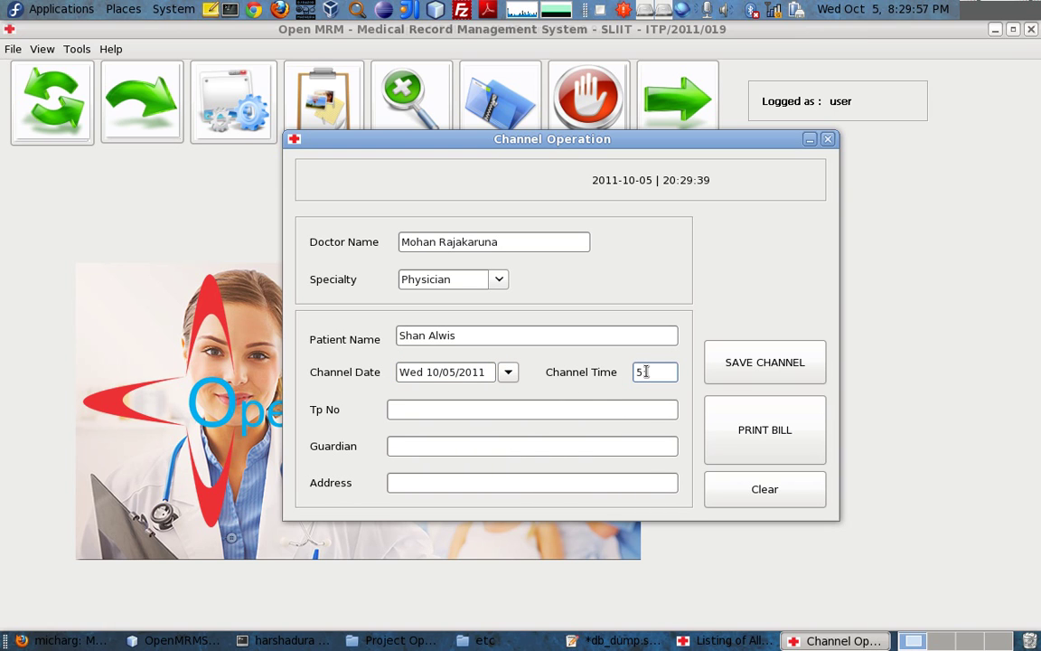
key(Tab)
text(sdf)
key(Tab)
text(sdf)
key(Tab)
text(sdf)
click(784, 366)
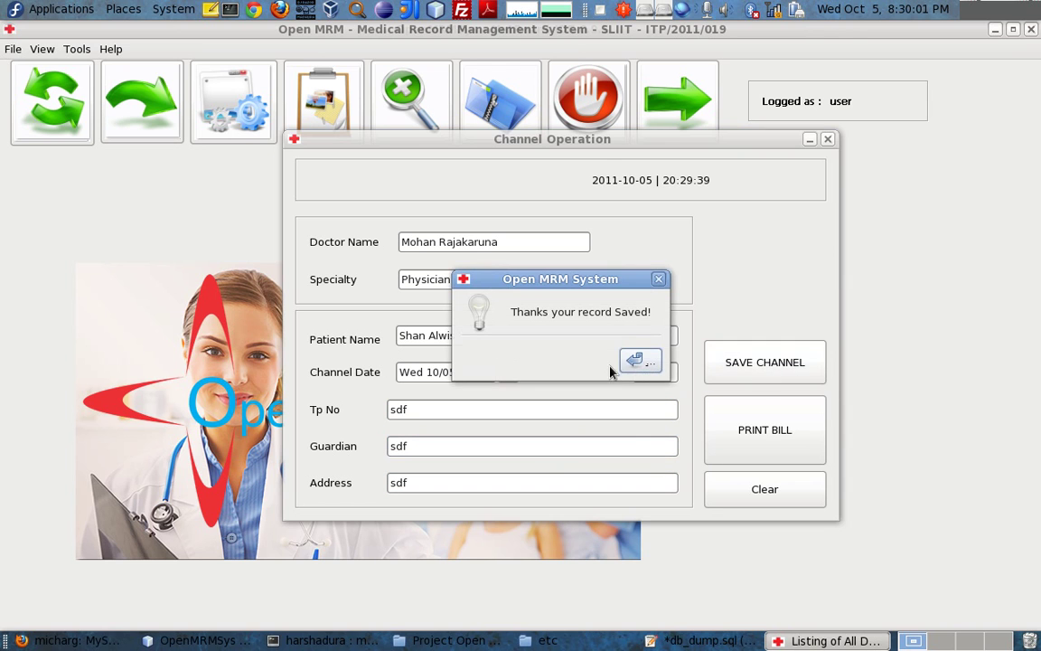
click(643, 364)
Generate Channeling Bill CHAN-0, view it maximized, then close the preview
click(770, 458)
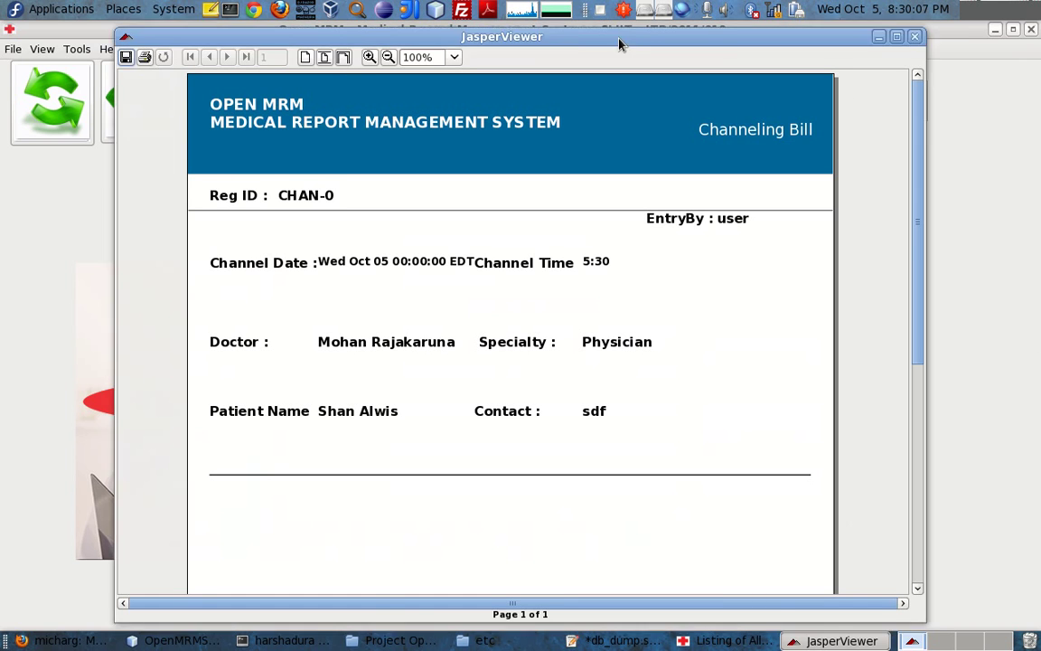
double_click(622, 37)
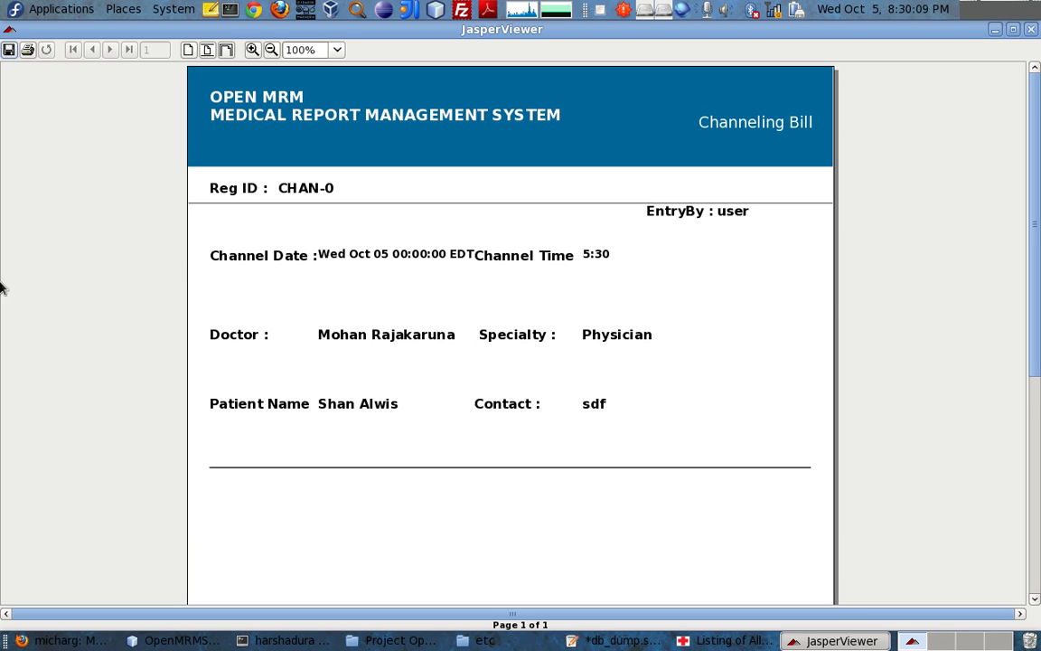
scroll(325, 302, down, 3)
scroll(783, 180, up, 3)
click(1031, 29)
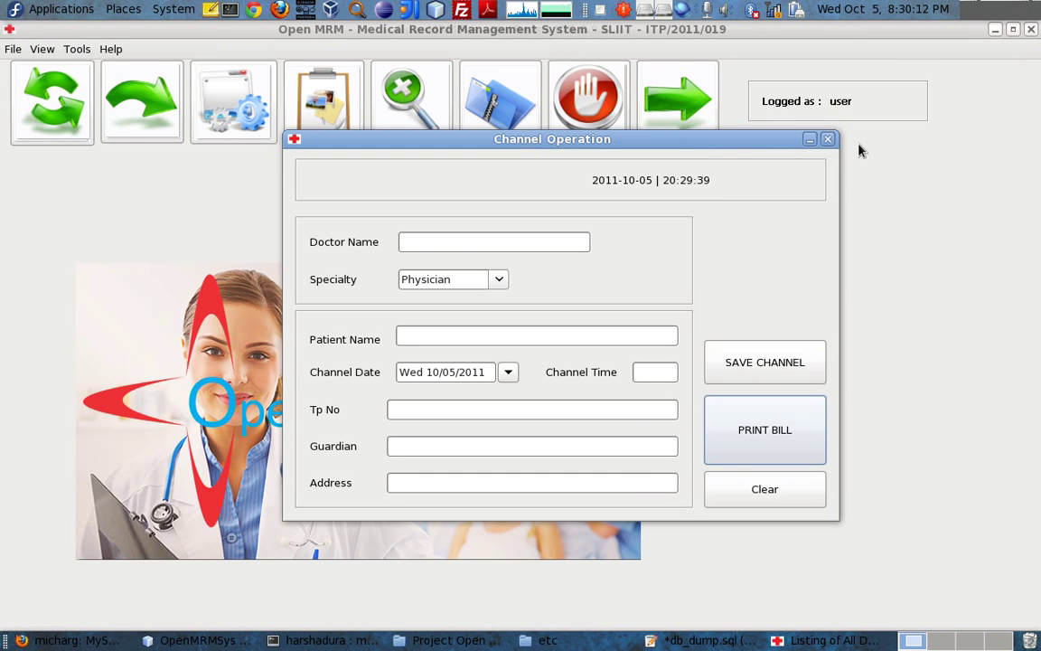
Close the Channel Operation form to return to the main window
click(826, 138)
click(49, 51)
mouse_move(4, 50)
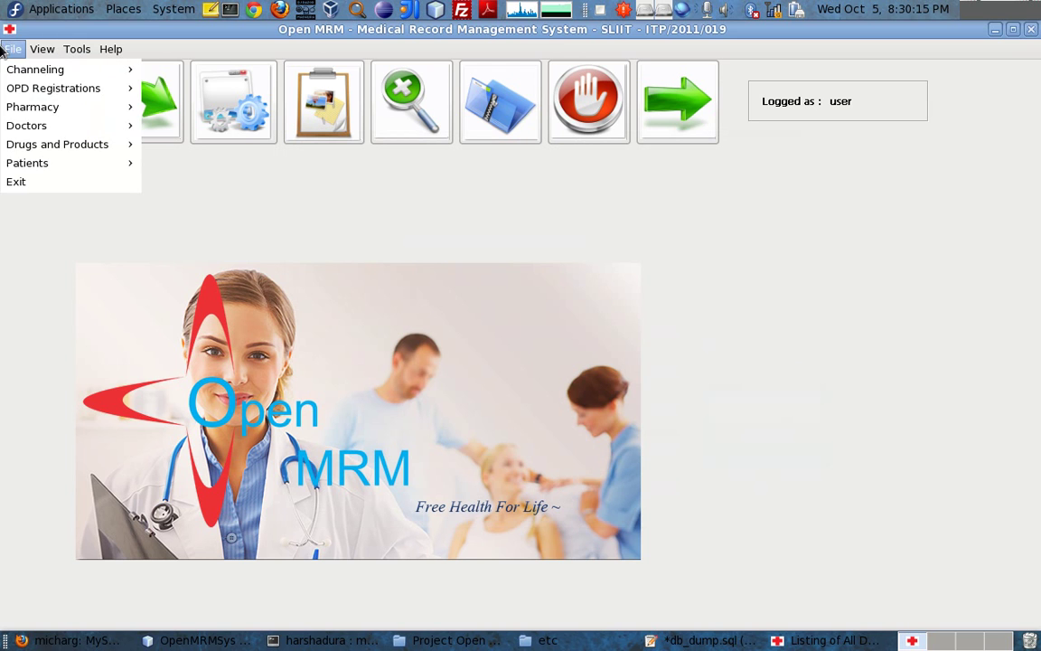
mouse_move(38, 45)
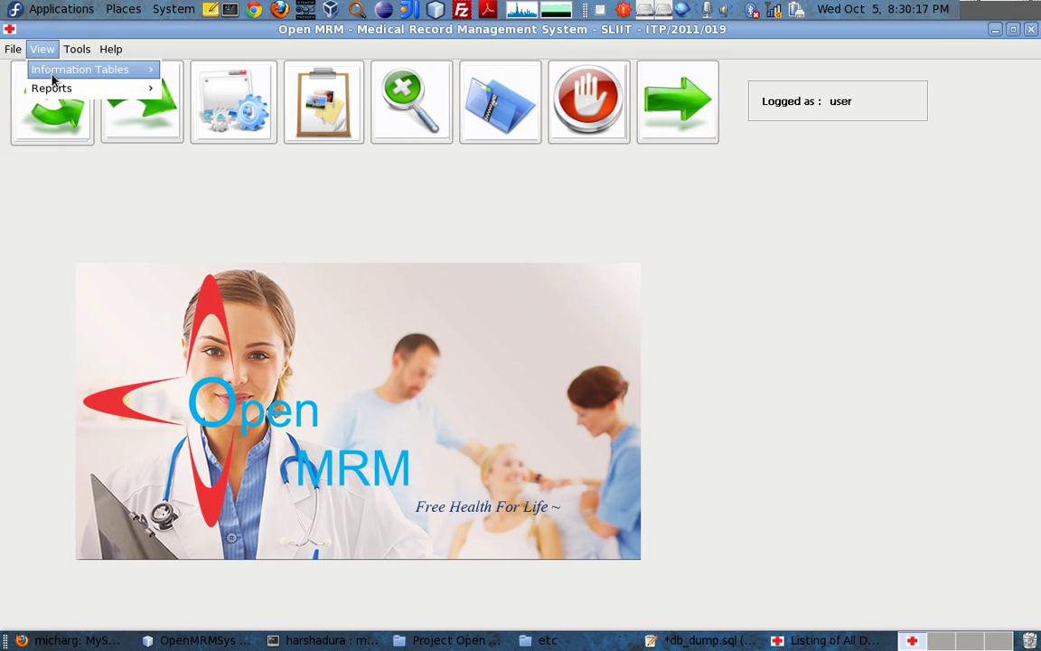
mouse_move(49, 69)
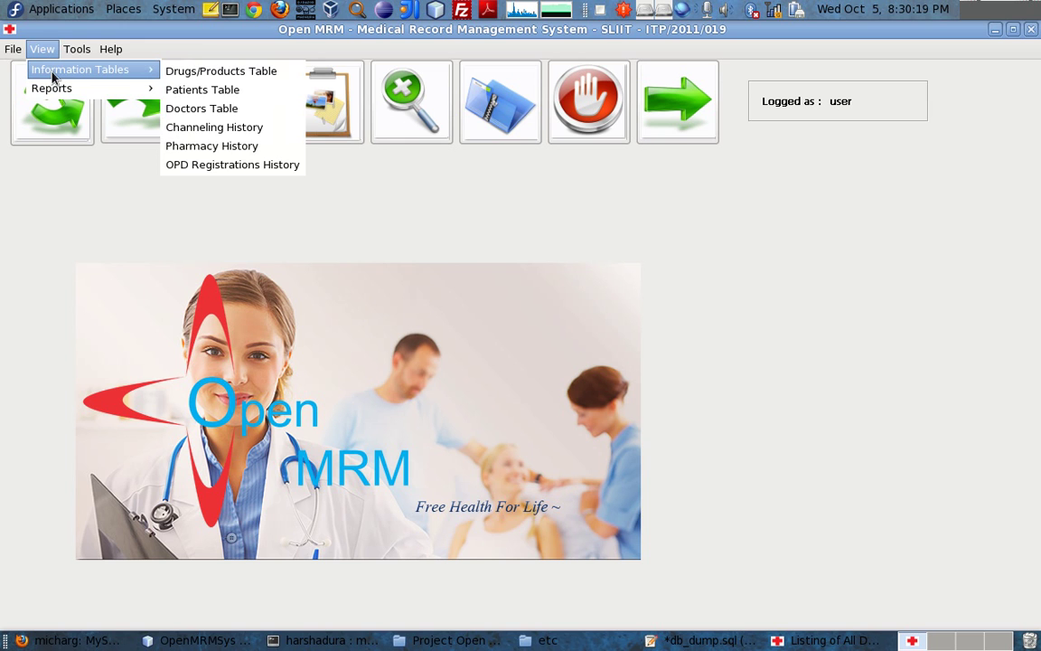
click(224, 164)
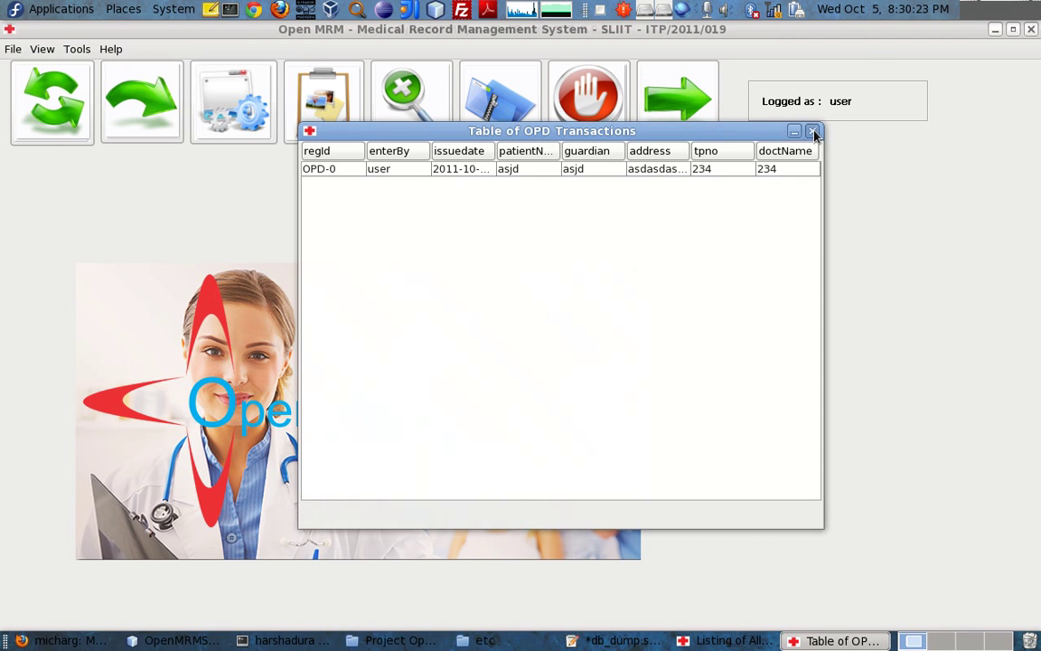
click(812, 131)
click(43, 49)
mouse_move(77, 90)
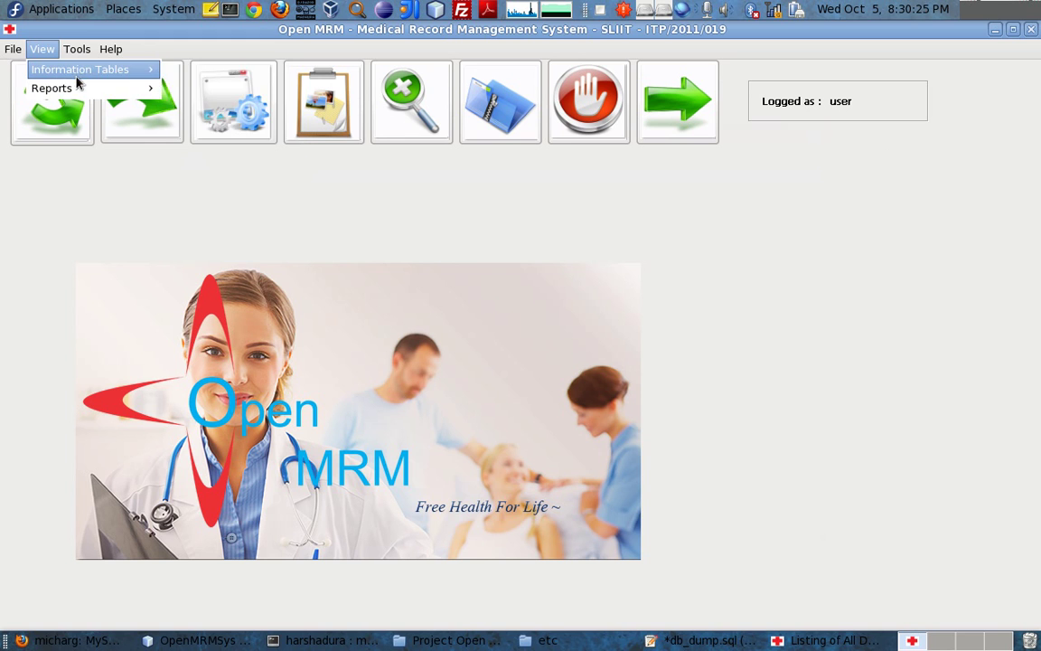
mouse_move(54, 70)
click(242, 146)
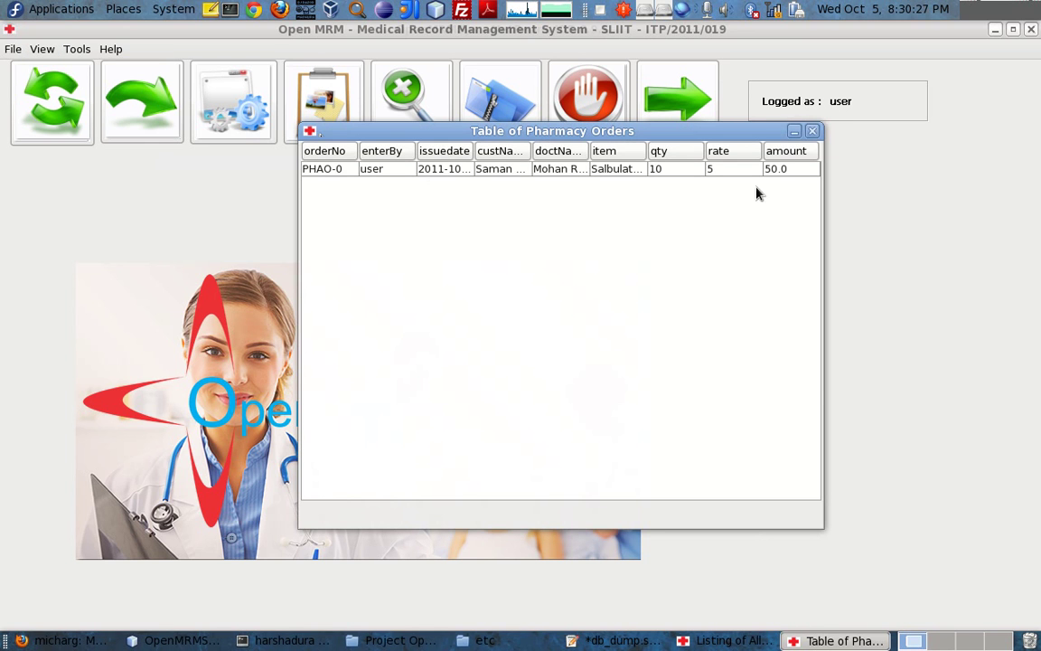
click(813, 131)
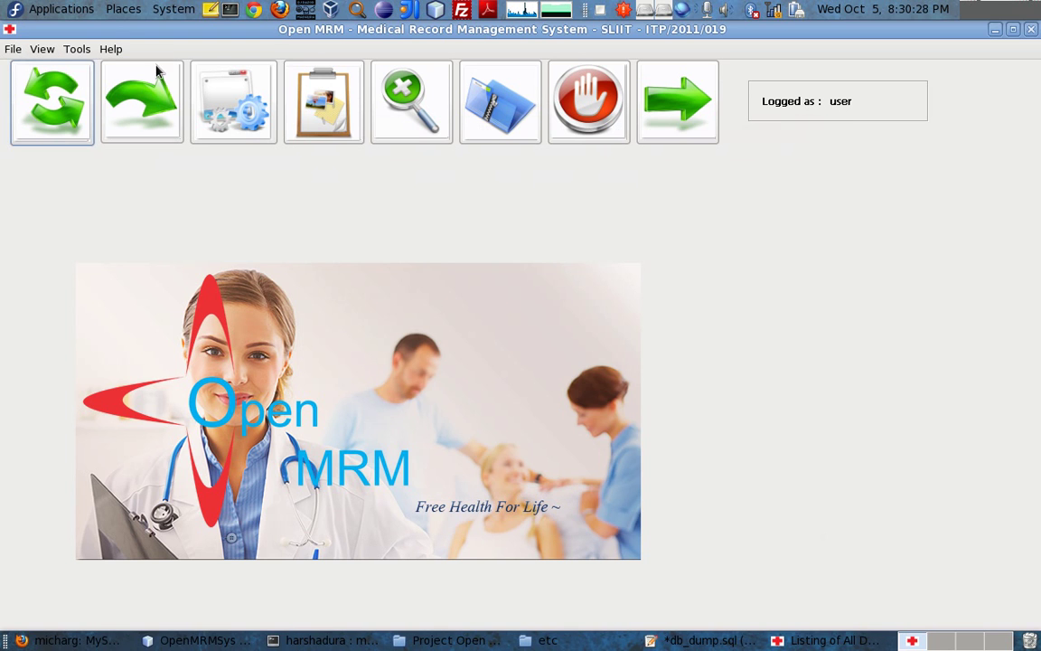
click(36, 52)
mouse_move(50, 89)
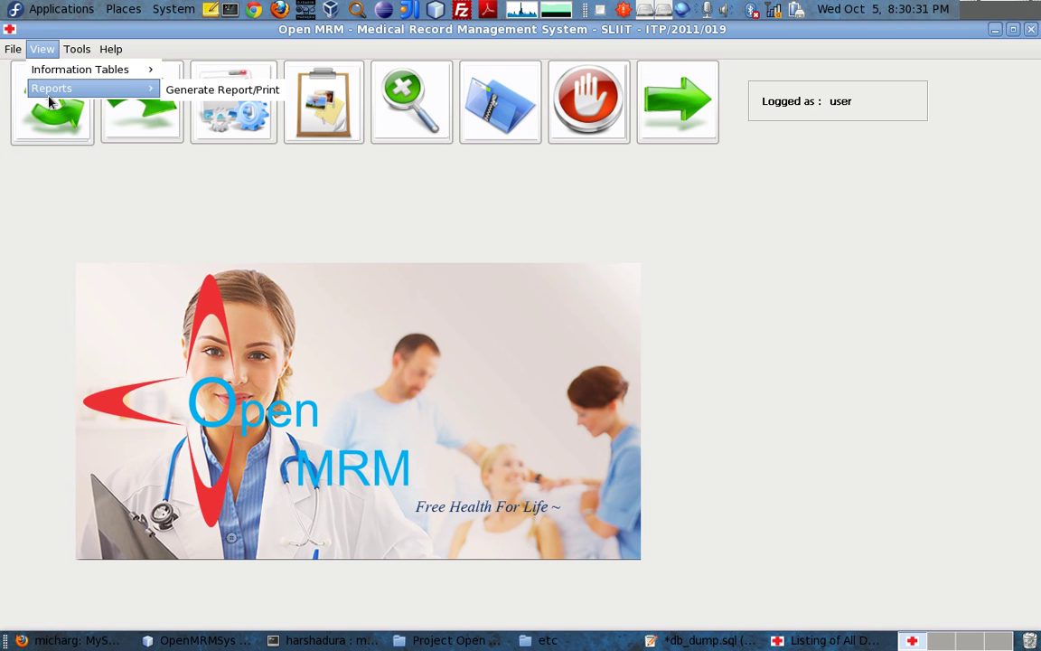
click(216, 90)
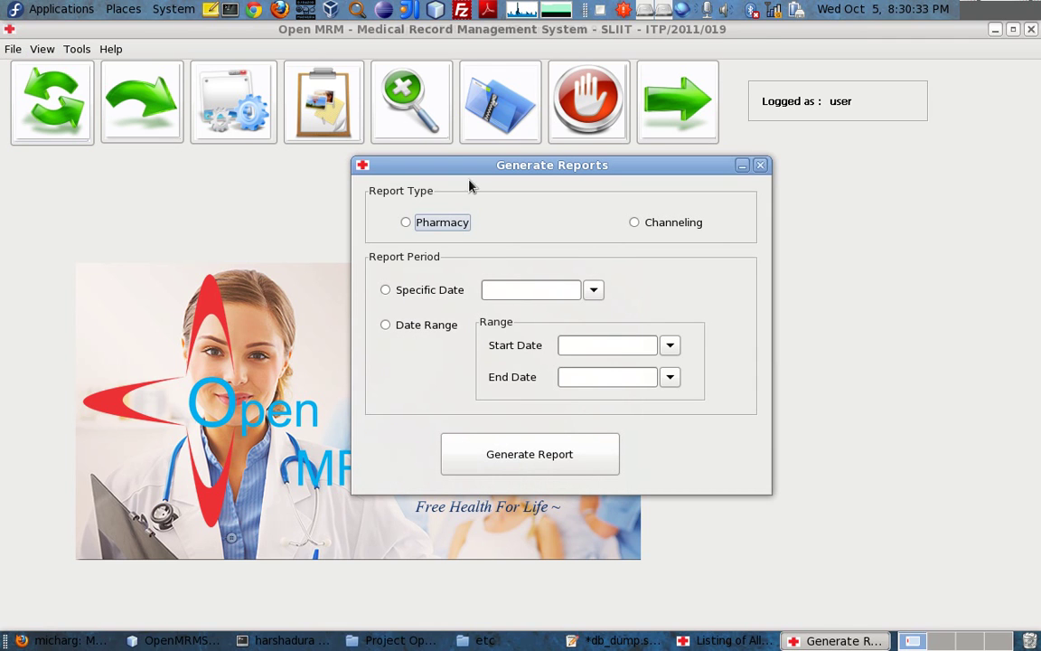
click(405, 223)
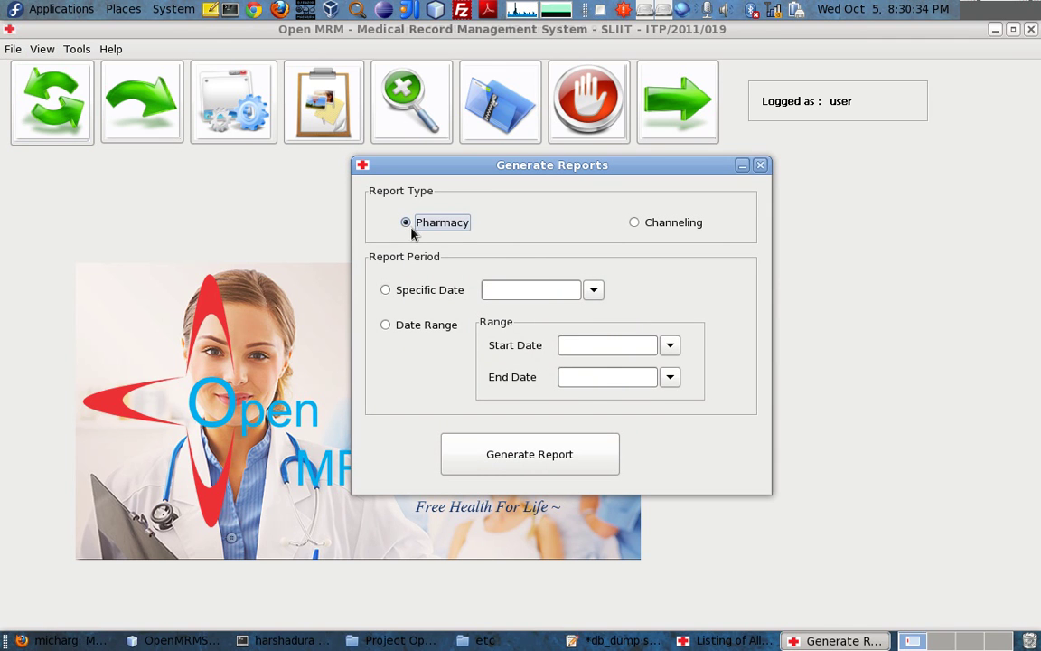
click(392, 290)
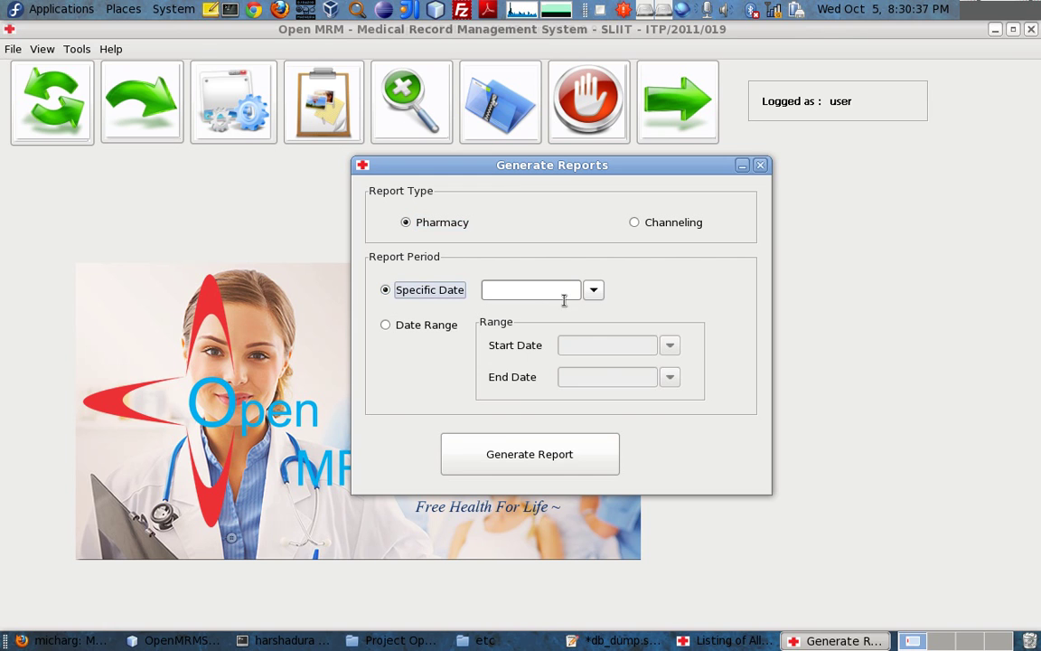
click(593, 290)
click(589, 374)
click(567, 472)
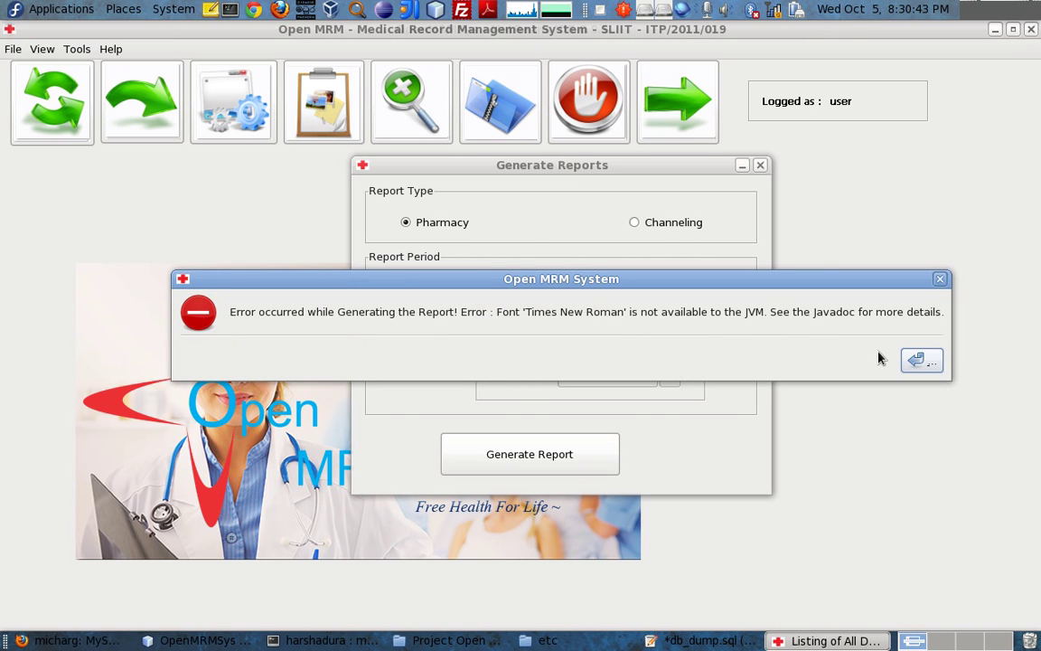
click(920, 360)
click(635, 223)
click(593, 289)
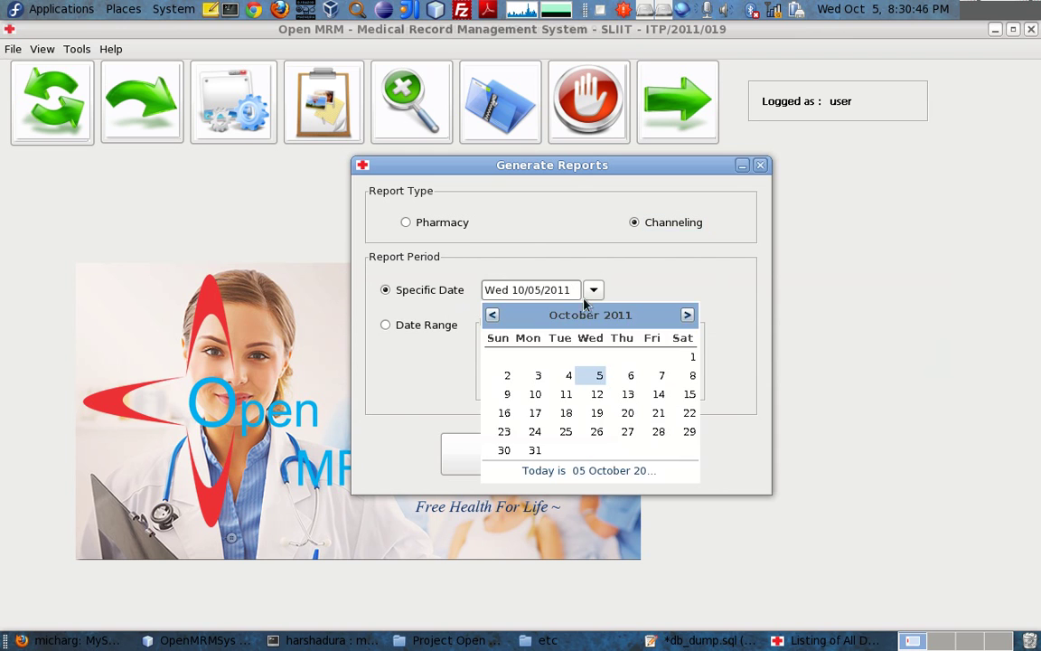
click(592, 376)
click(549, 450)
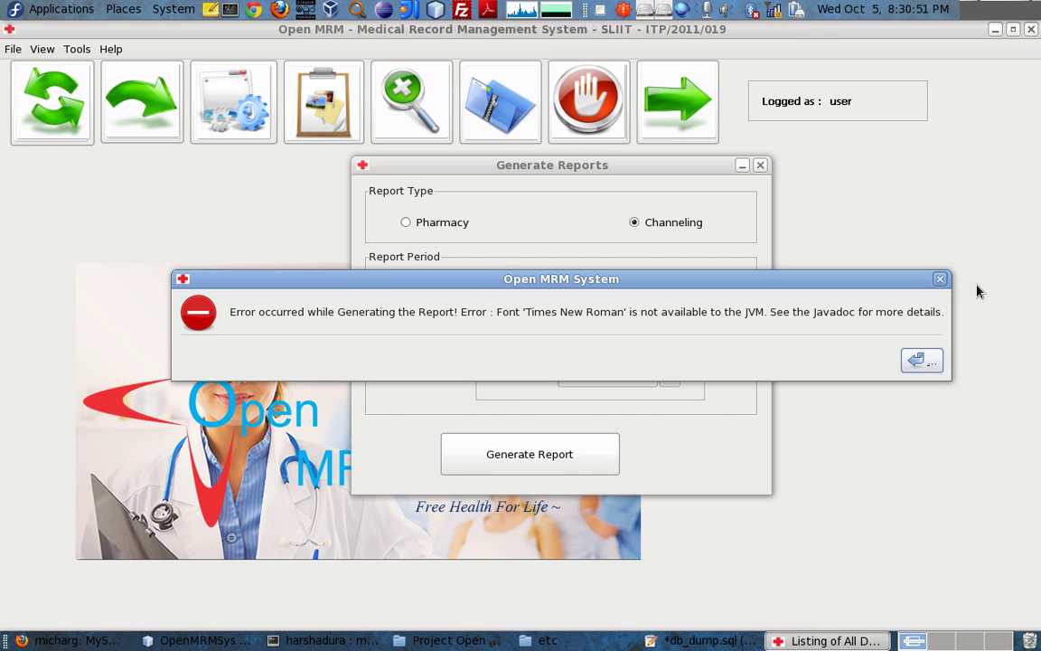
click(922, 360)
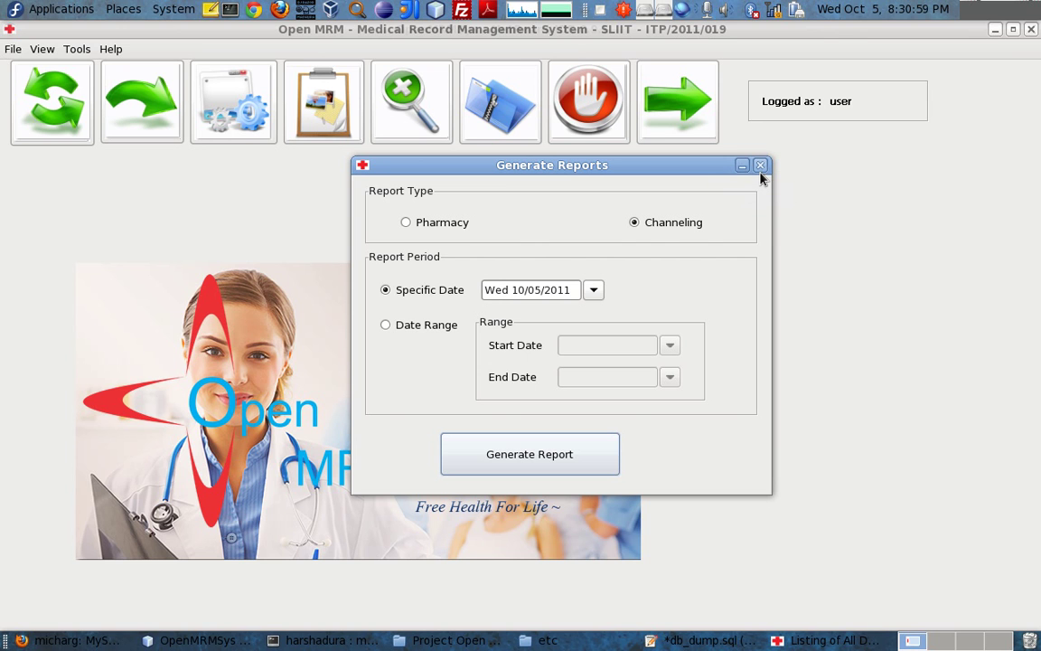
click(760, 165)
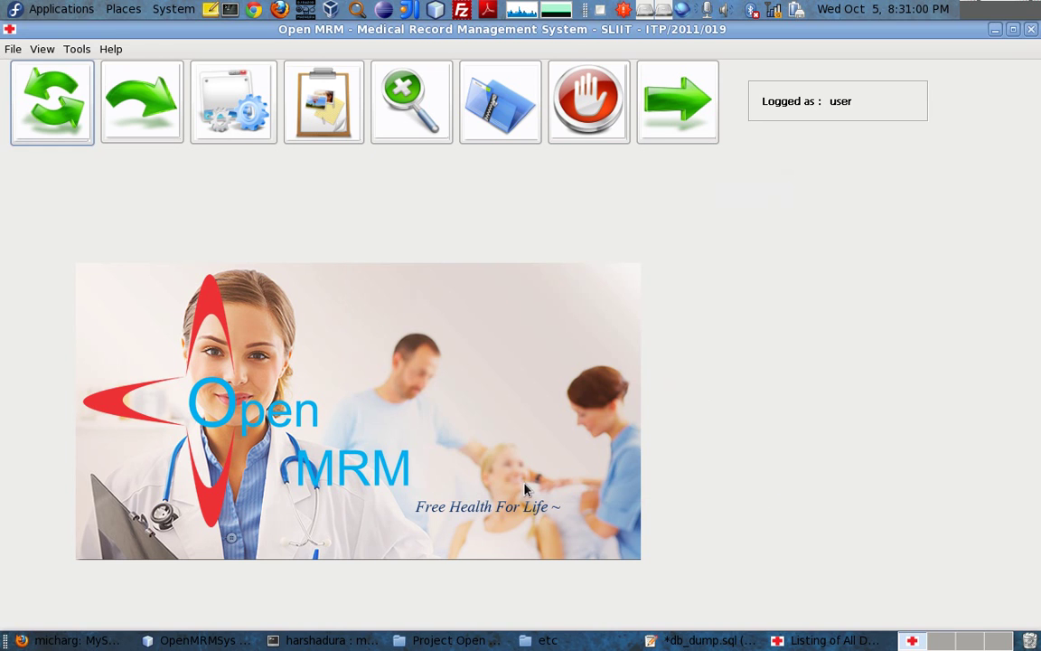
Restore the Listing of All Doctors from the taskbar and close it
click(840, 640)
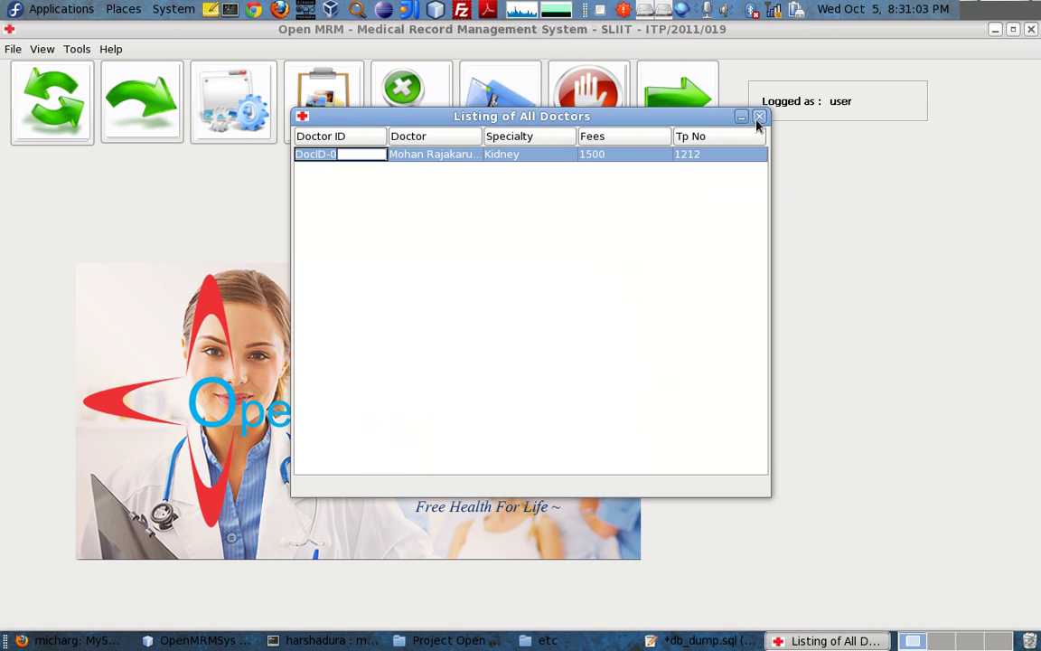
click(759, 117)
click(76, 50)
Open Generate Reports, choose a Pharmacy report, then close the form
mouse_move(97, 57)
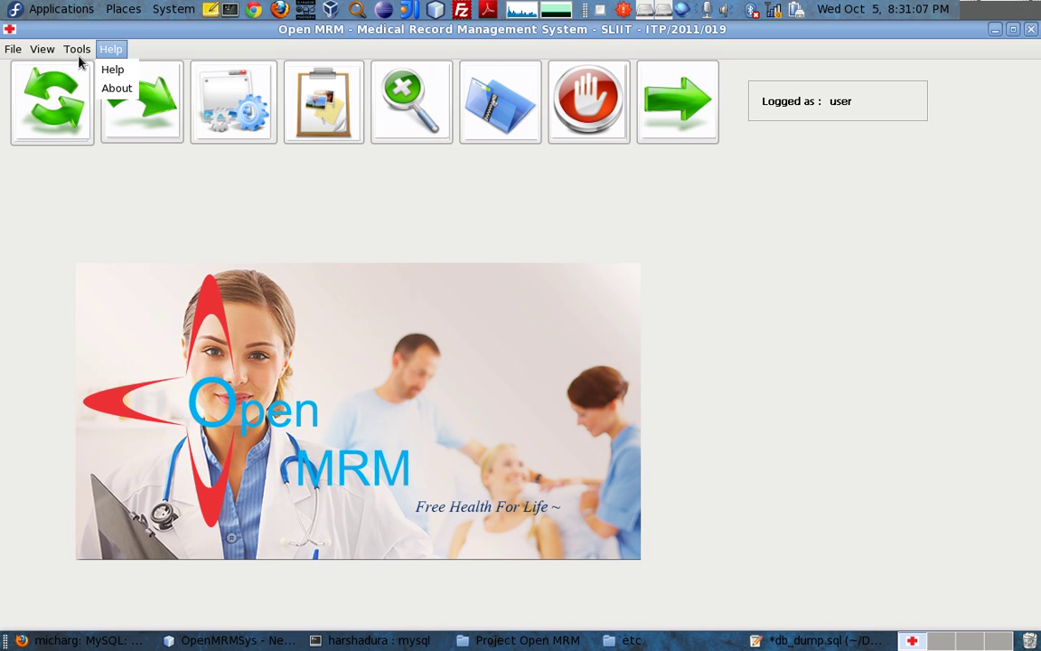
mouse_move(47, 54)
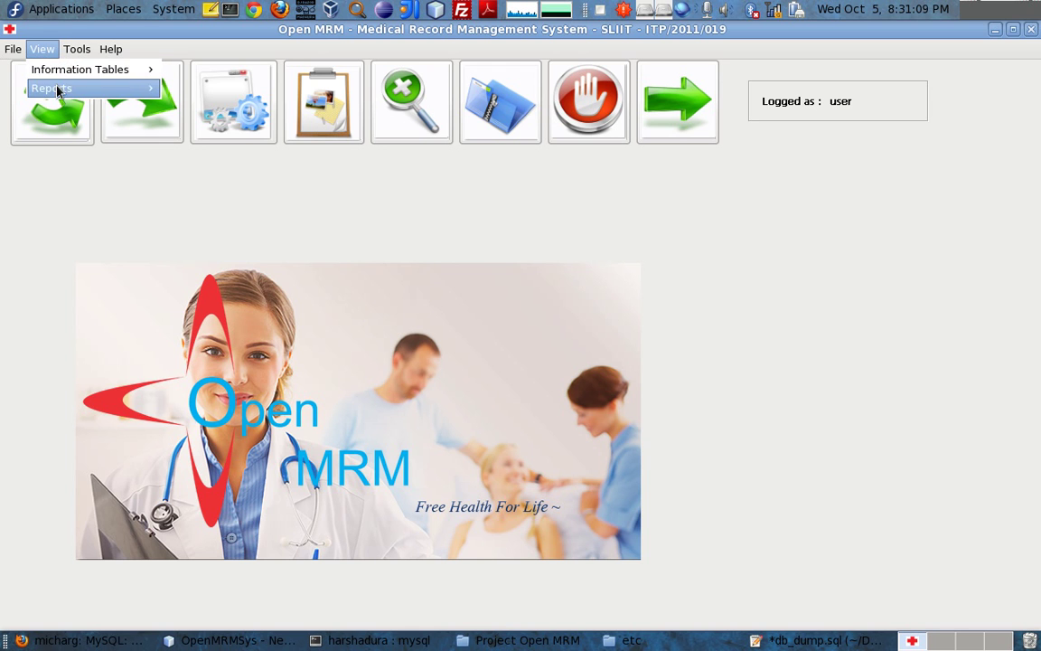
mouse_move(108, 89)
click(204, 90)
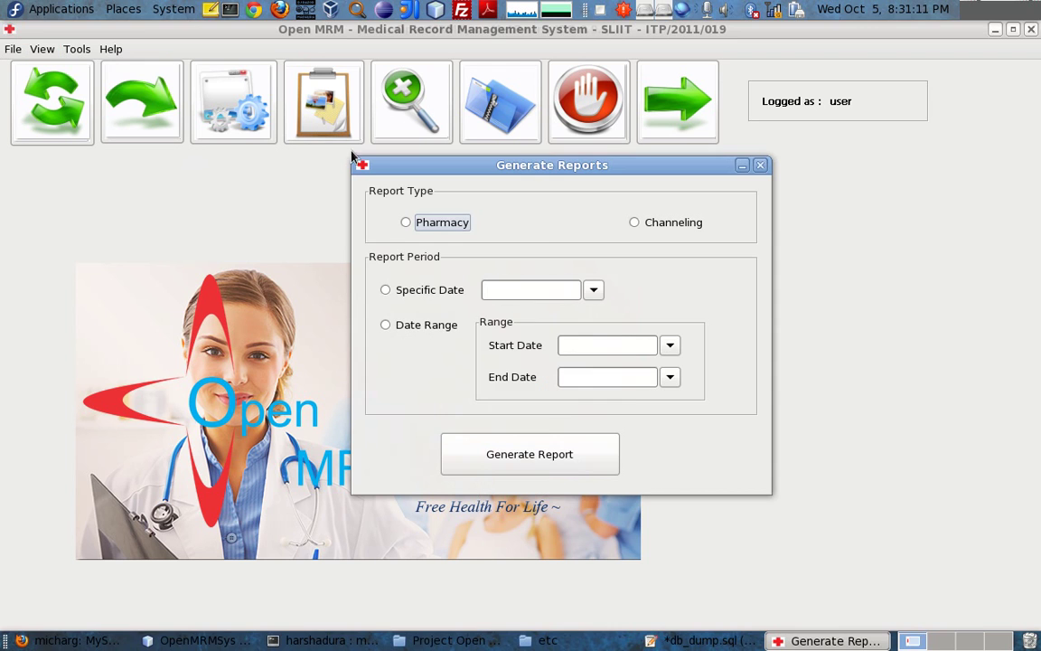
click(434, 223)
click(759, 166)
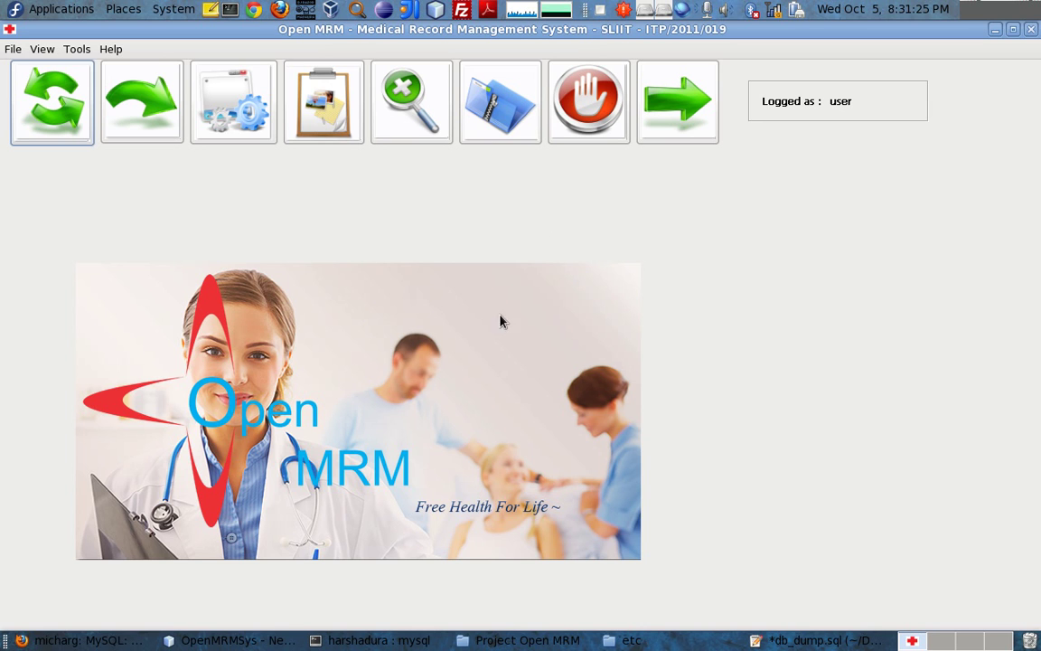
click(109, 49)
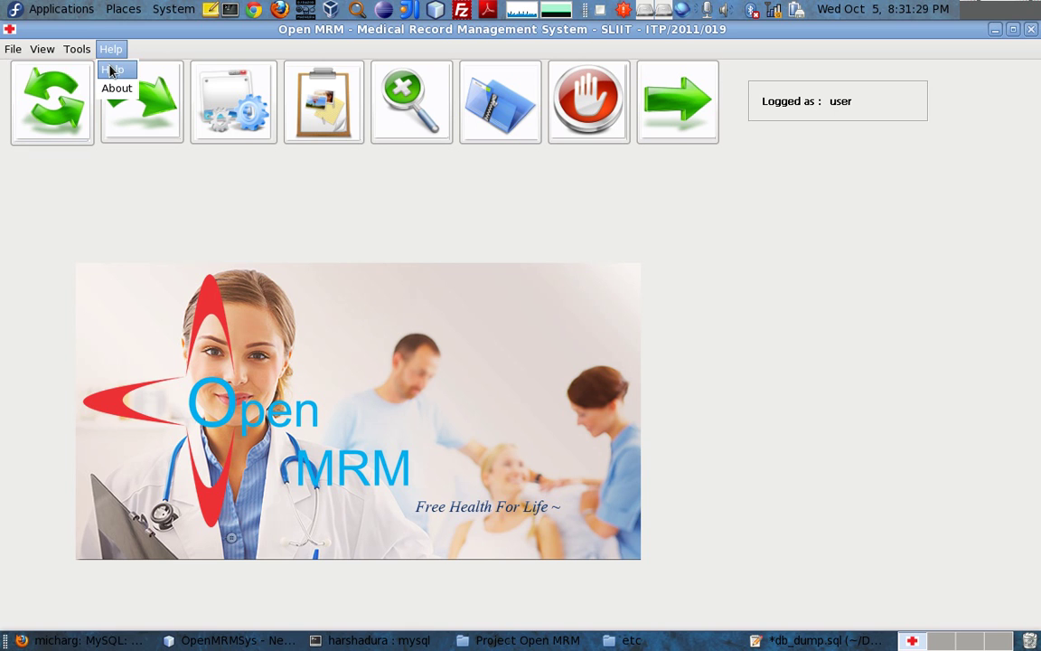
View and close Help > About, dismiss Change Password, then open Tools > Add New User
click(116, 88)
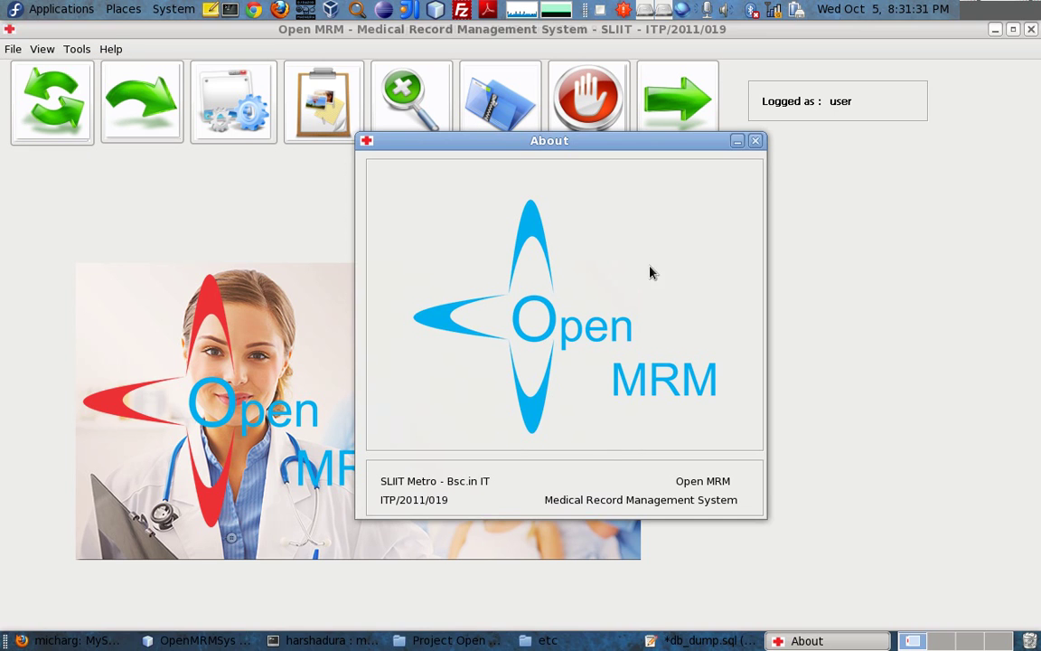
click(754, 142)
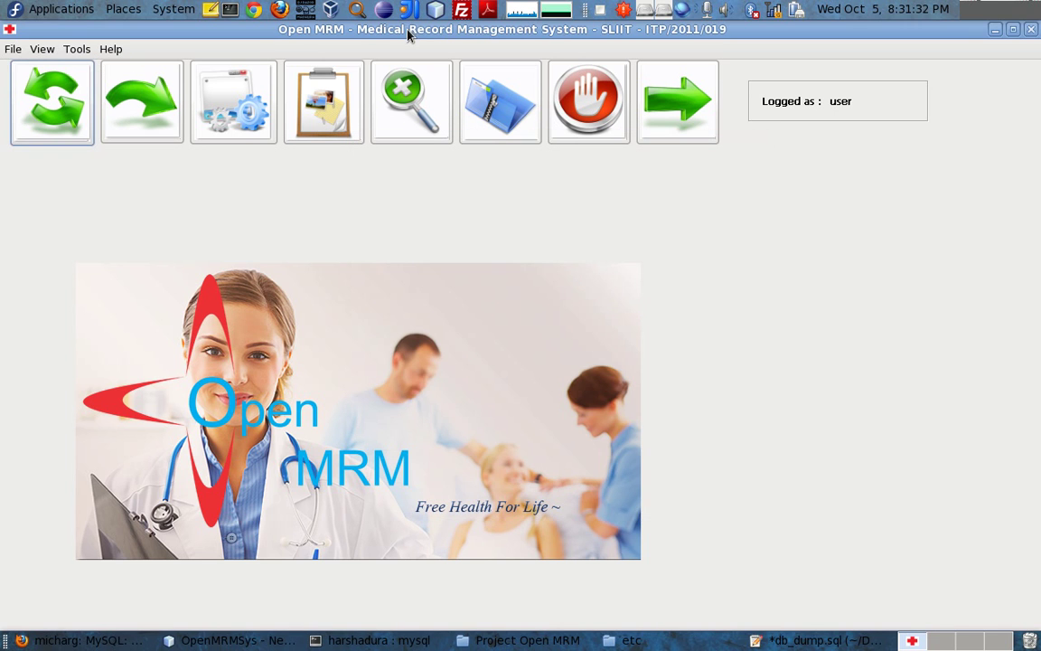
click(77, 49)
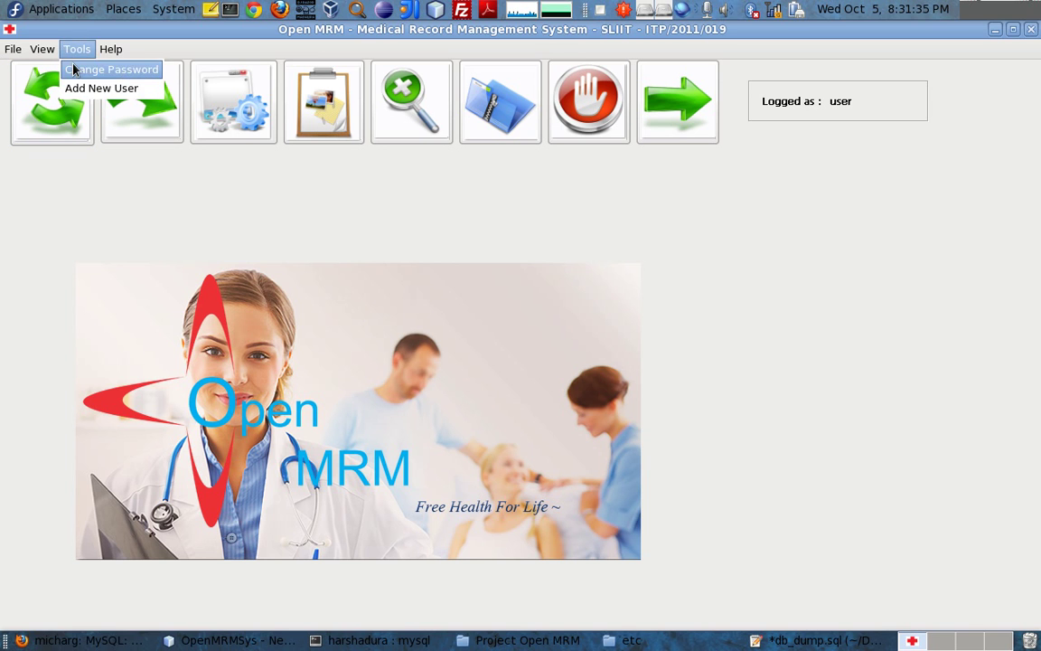
click(83, 69)
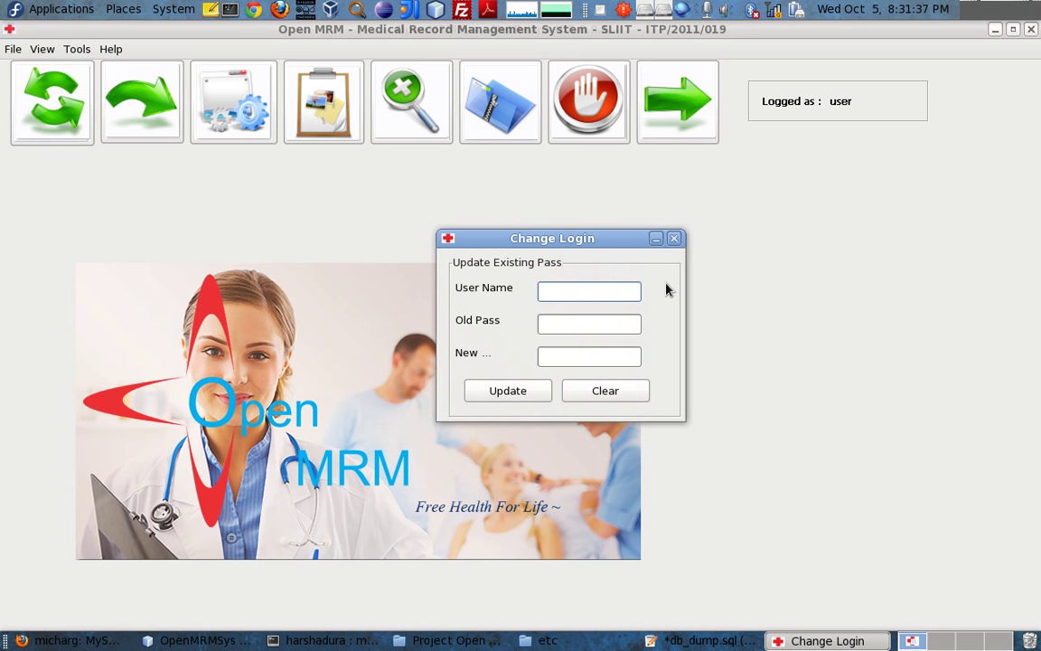
click(605, 206)
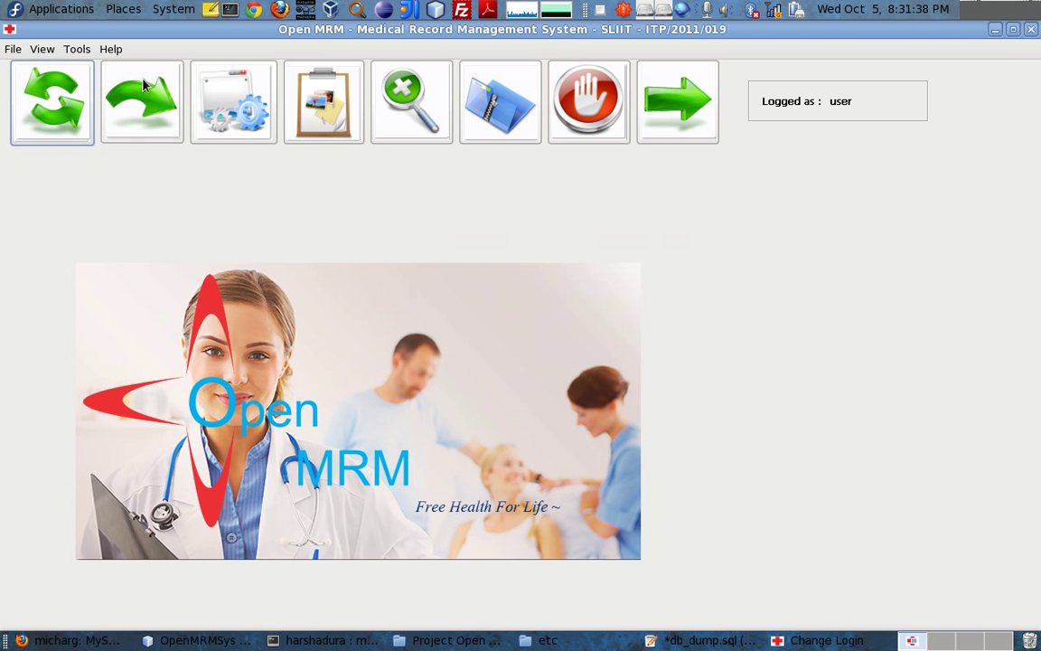
click(80, 51)
click(84, 88)
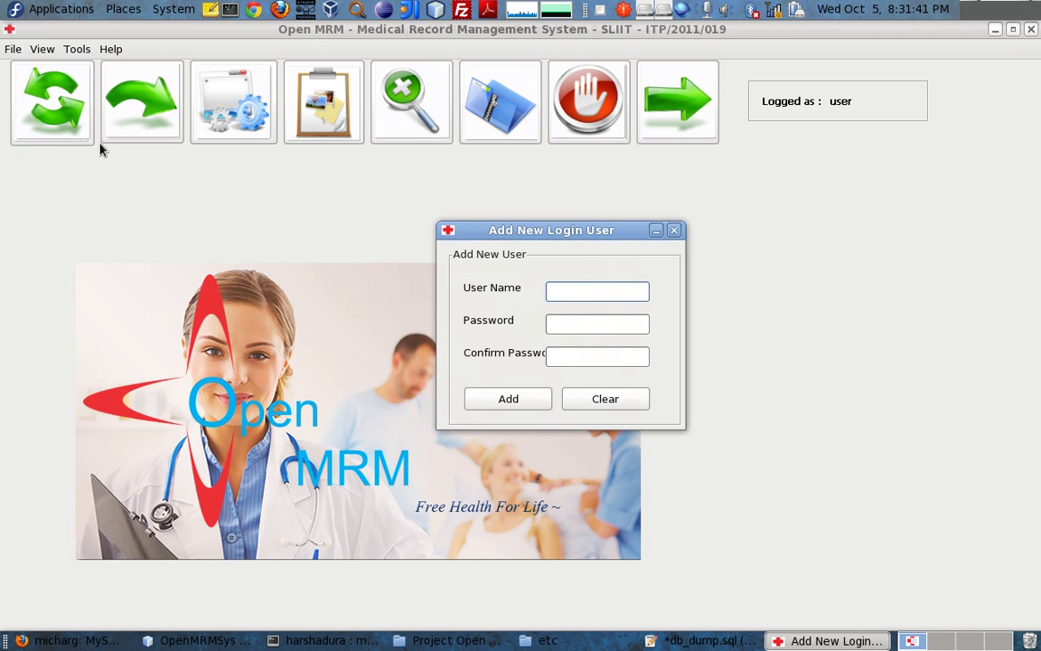
Add login user 'admin' with its password and confirmation, then close the form
text(admin)
key(Tab)
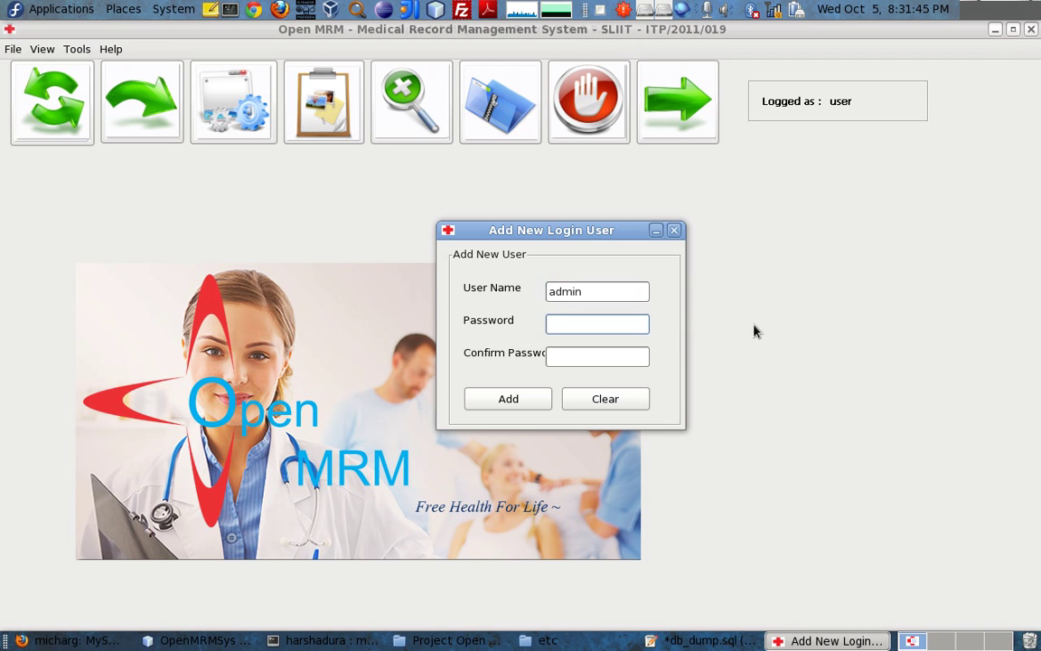
click(599, 357)
text(***)
click(526, 398)
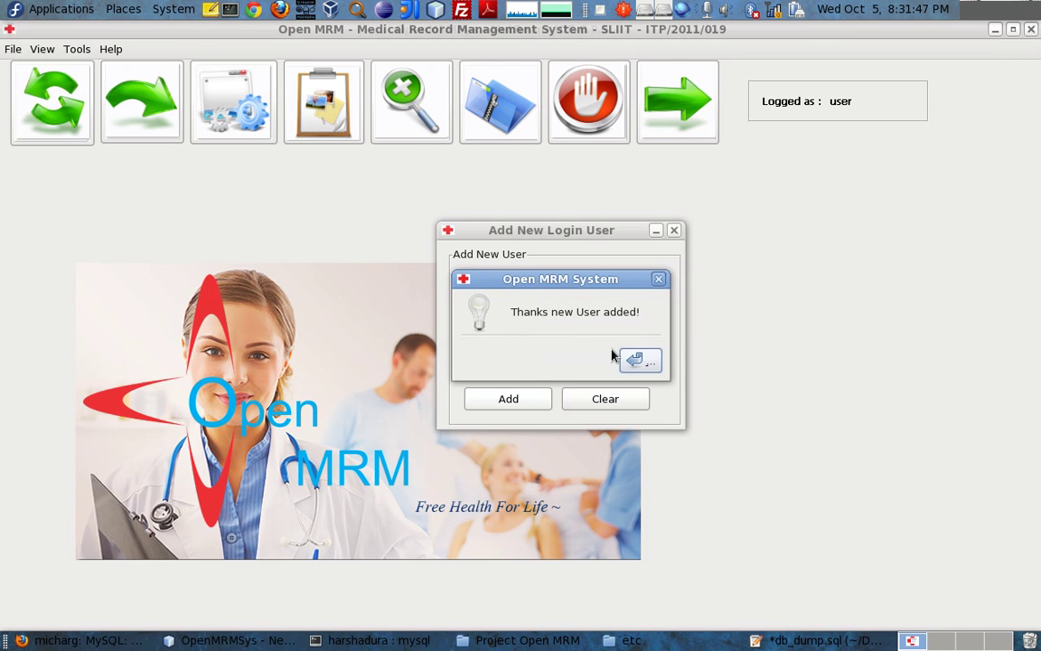
click(636, 359)
click(674, 229)
click(77, 48)
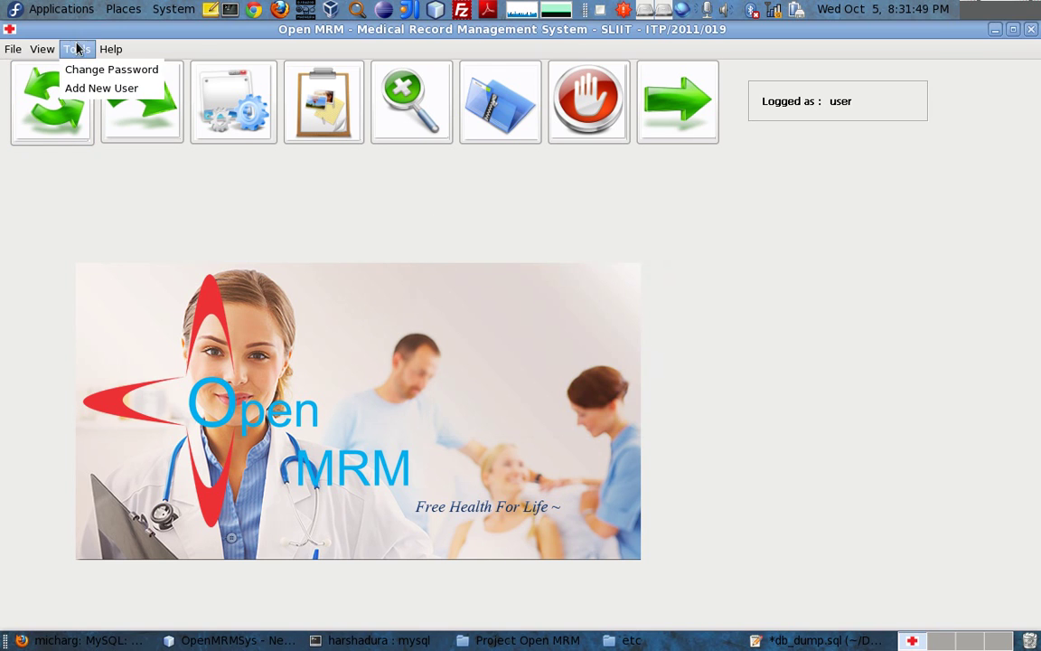
Attempt the 'admin' password change, hit 'Incorrect old Password', re-enter passwords, close the form
click(99, 70)
text(admin)
key(Tab)
text(********)
key(Tab)
text(***)
click(546, 398)
key(Return)
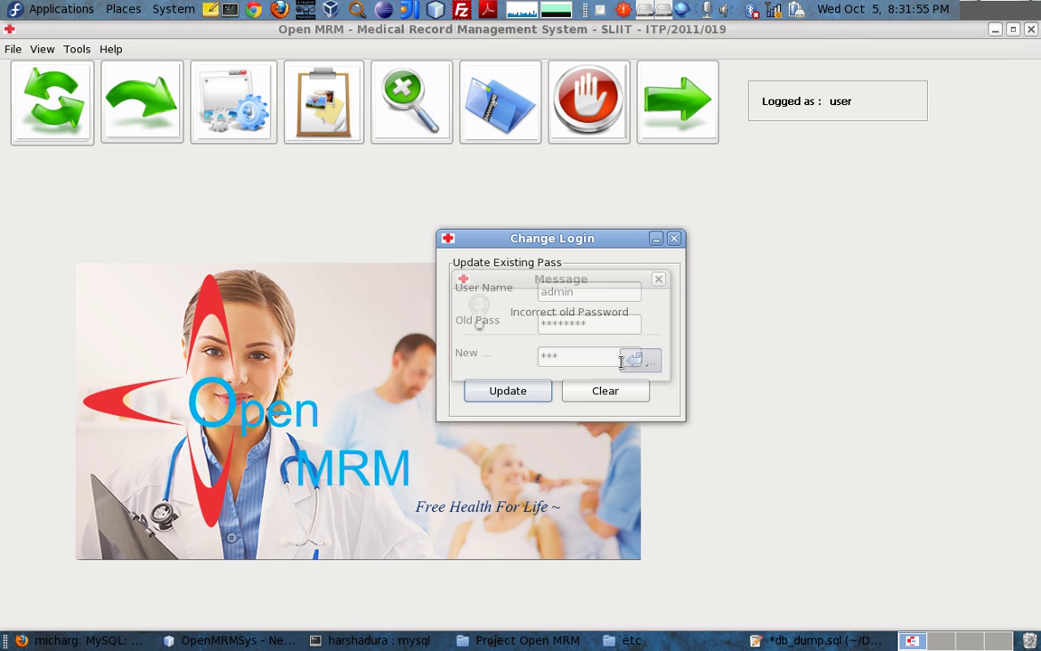
double_click(601, 324)
text(***)
drag(588, 355, 446, 355)
text(***)
click(479, 388)
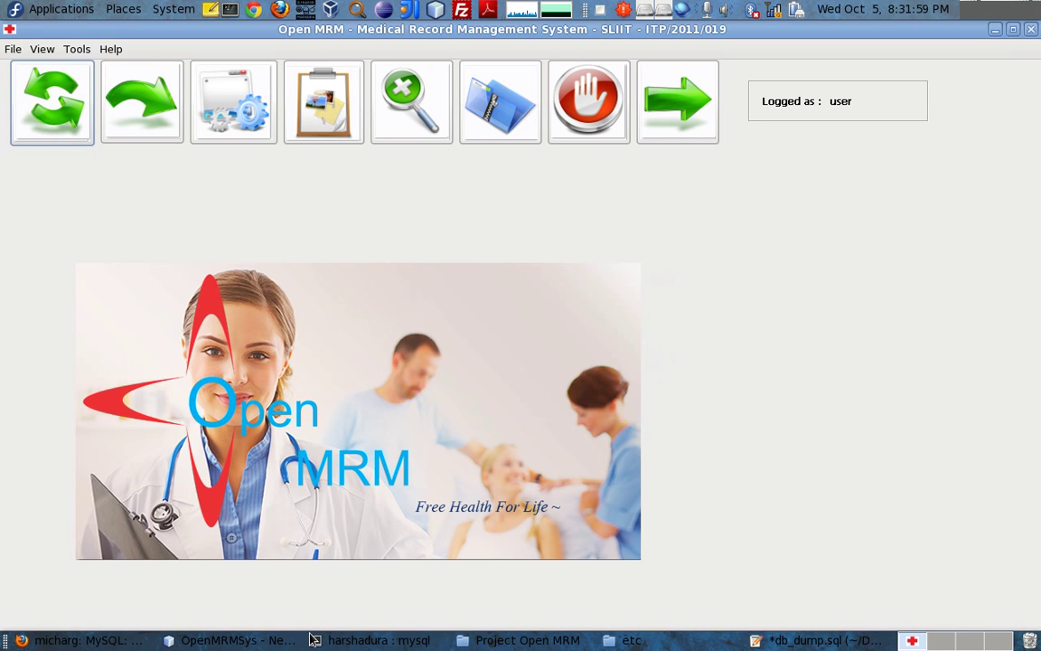
Change the 'admin' password with the correct old password and close the form
click(77, 49)
click(90, 67)
text(admin)
key(Tab)
text(***)
key(Tab)
text(***)
click(540, 397)
click(658, 363)
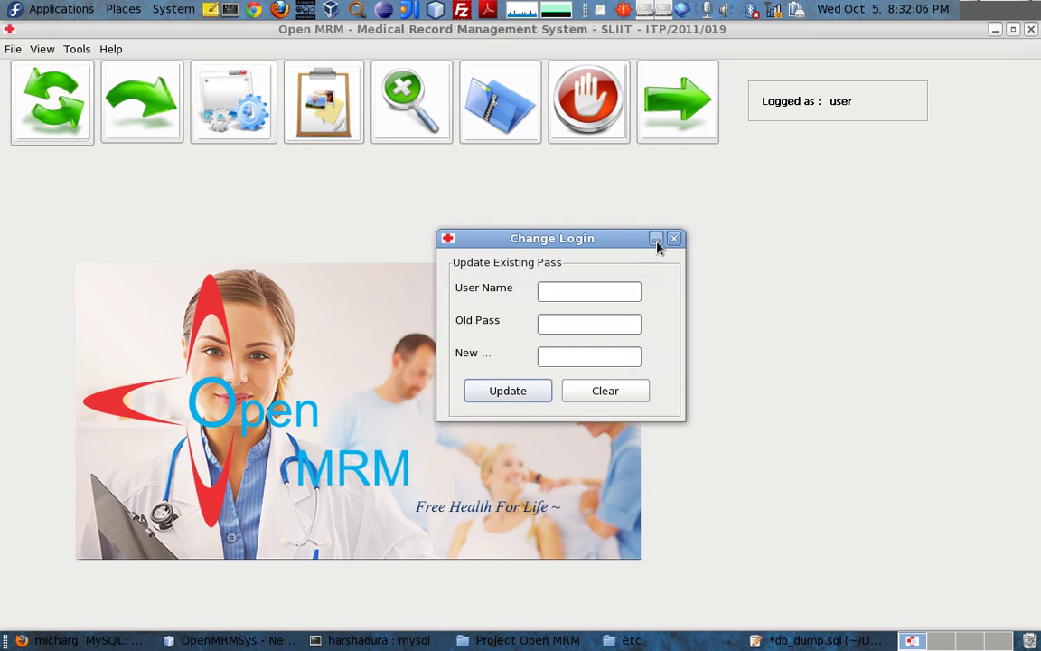
click(672, 239)
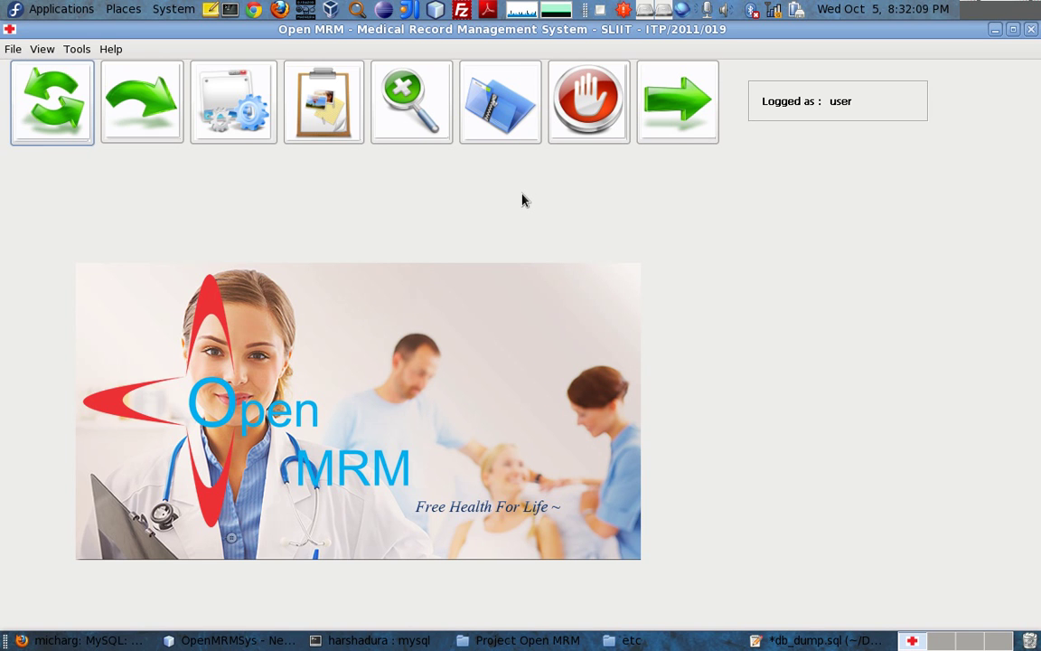
Open and close Channel Operation, then lock the system with the red stop button
click(47, 93)
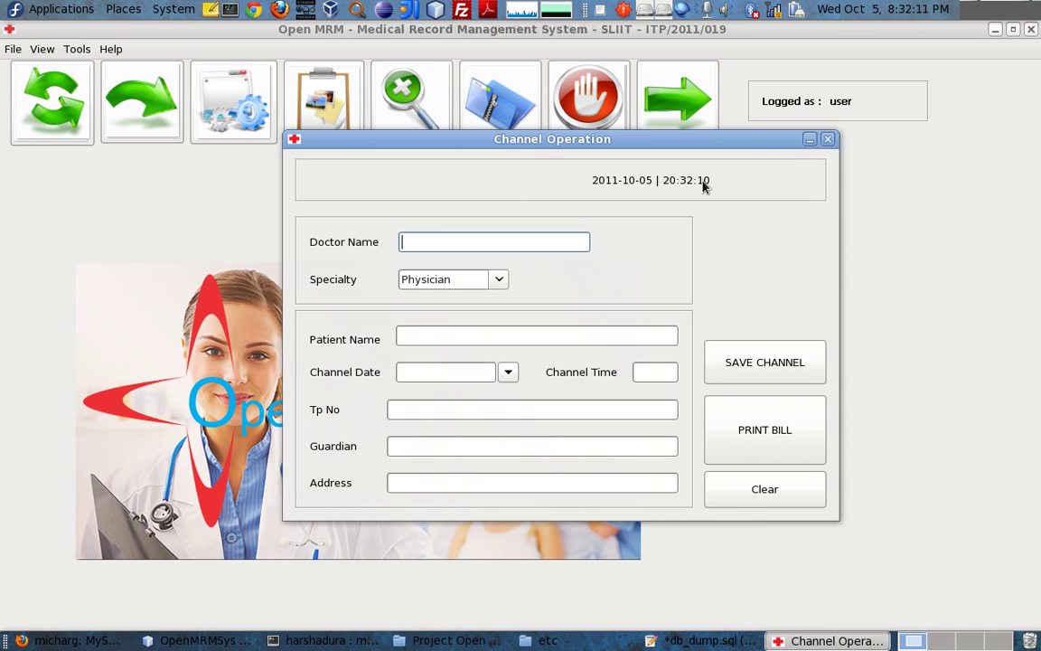
click(827, 139)
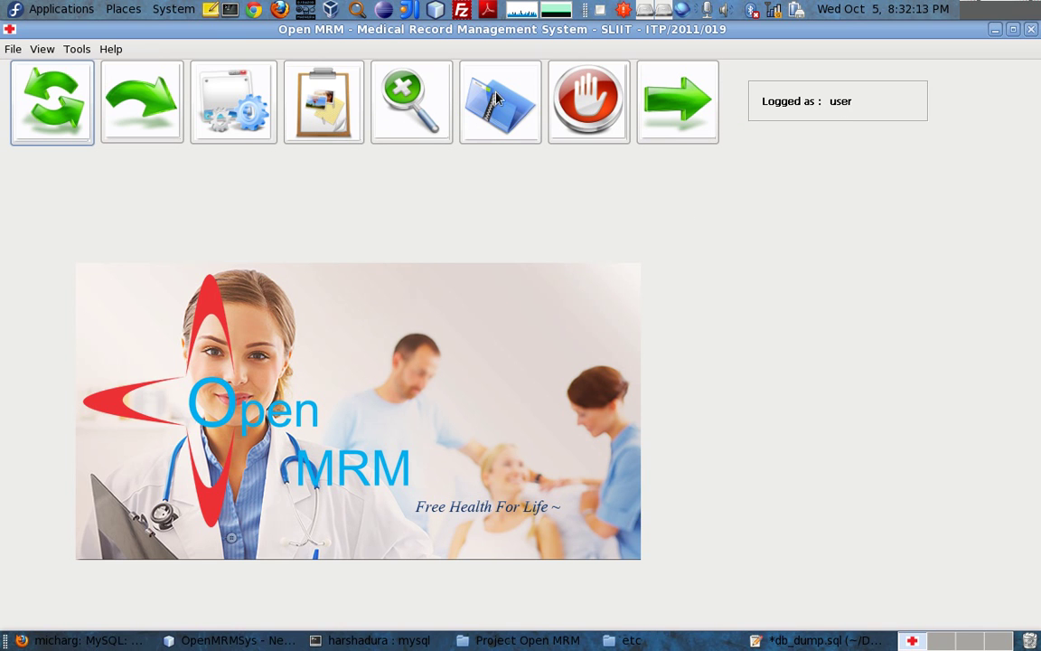
click(568, 122)
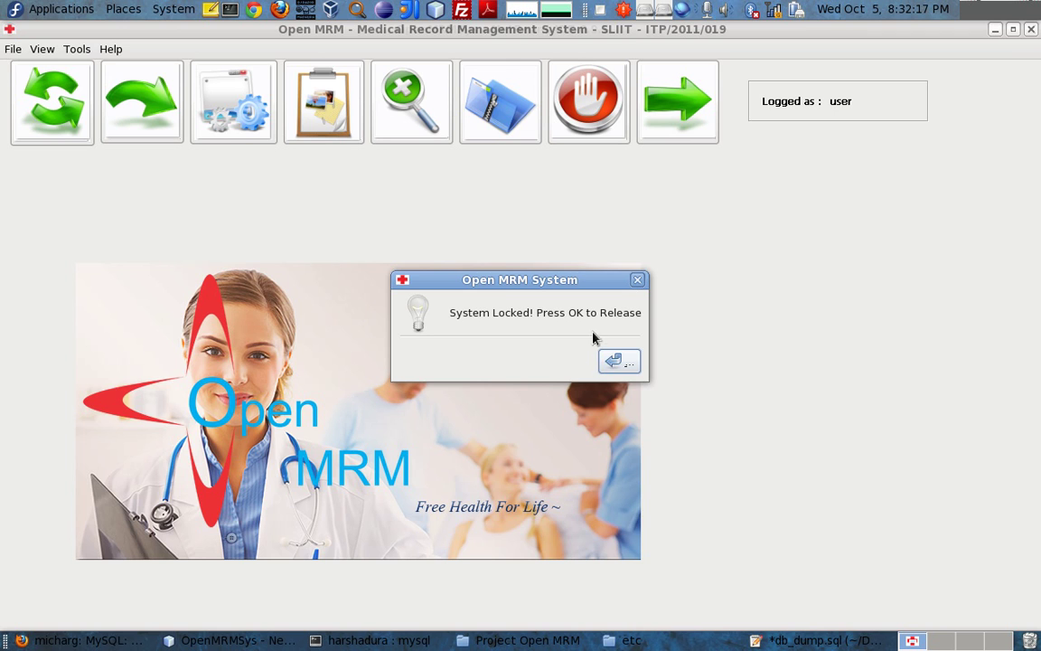
key(Return)
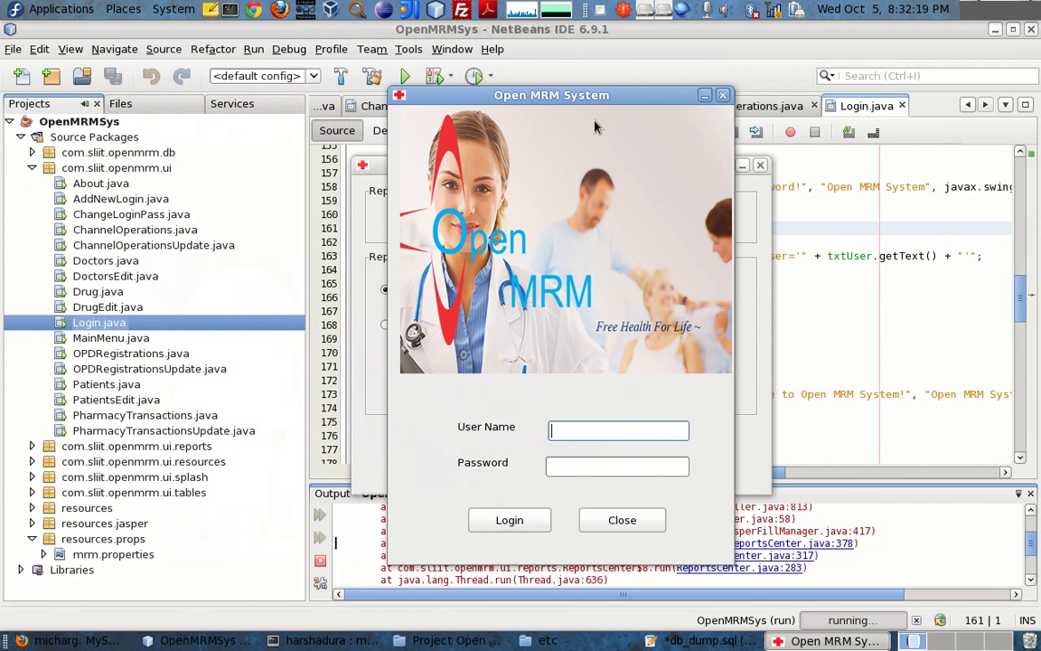
Log back in as user with the account password and return to the main window
drag(596, 101, 595, 82)
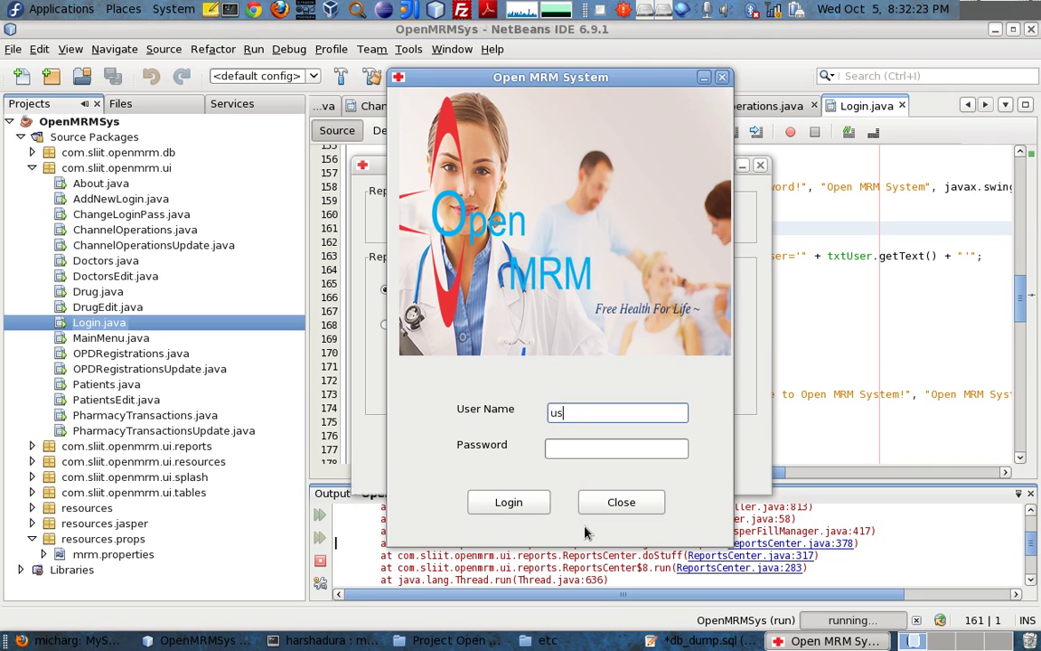
key(Tab)
text(**)
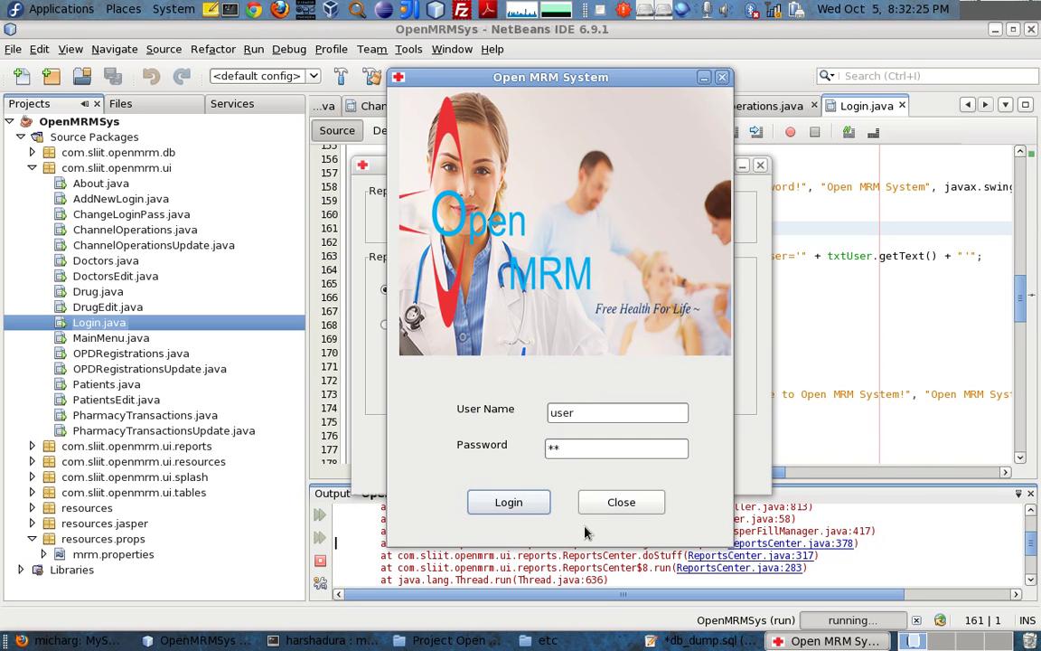
key(Return)
key(Return)
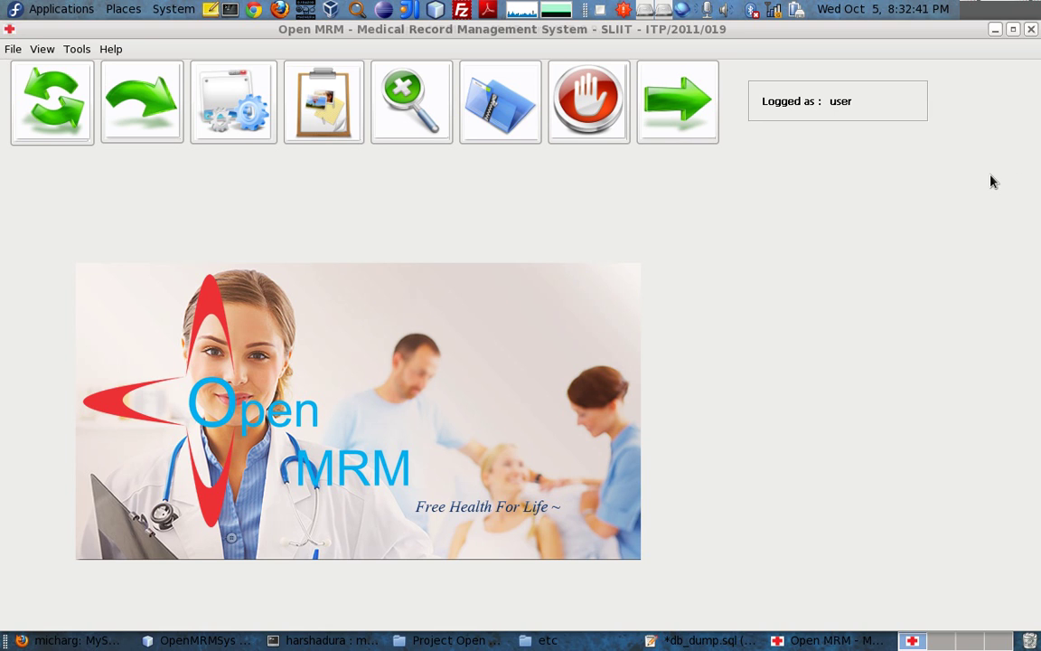
click(352, 228)
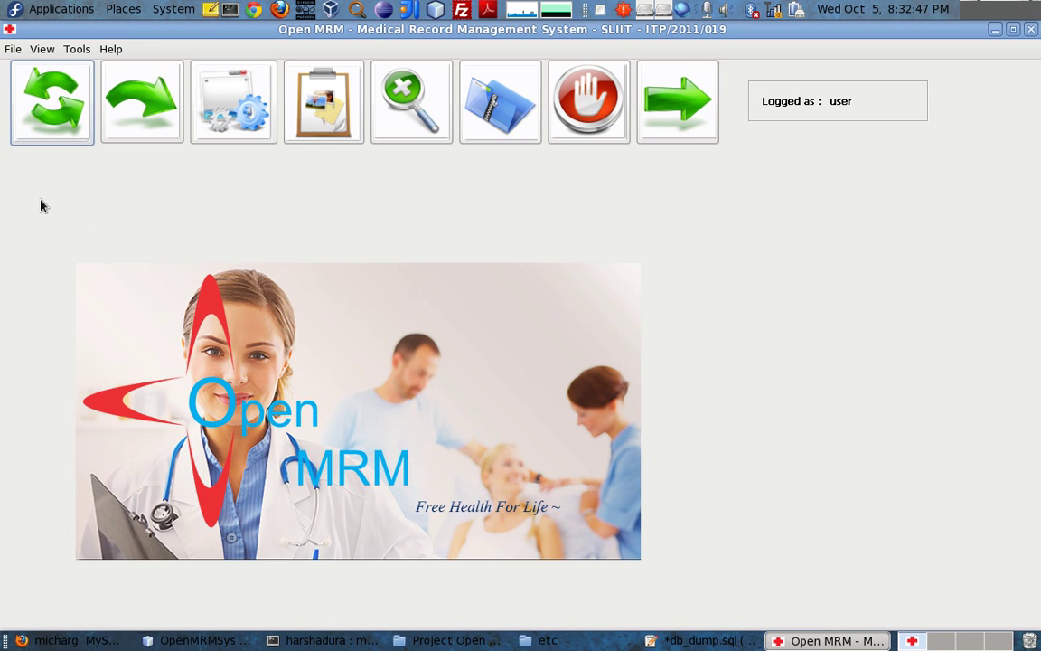
In Firefox's kirupaForum tab, replace the address with openmrm.durapix.org and load it
click(51, 642)
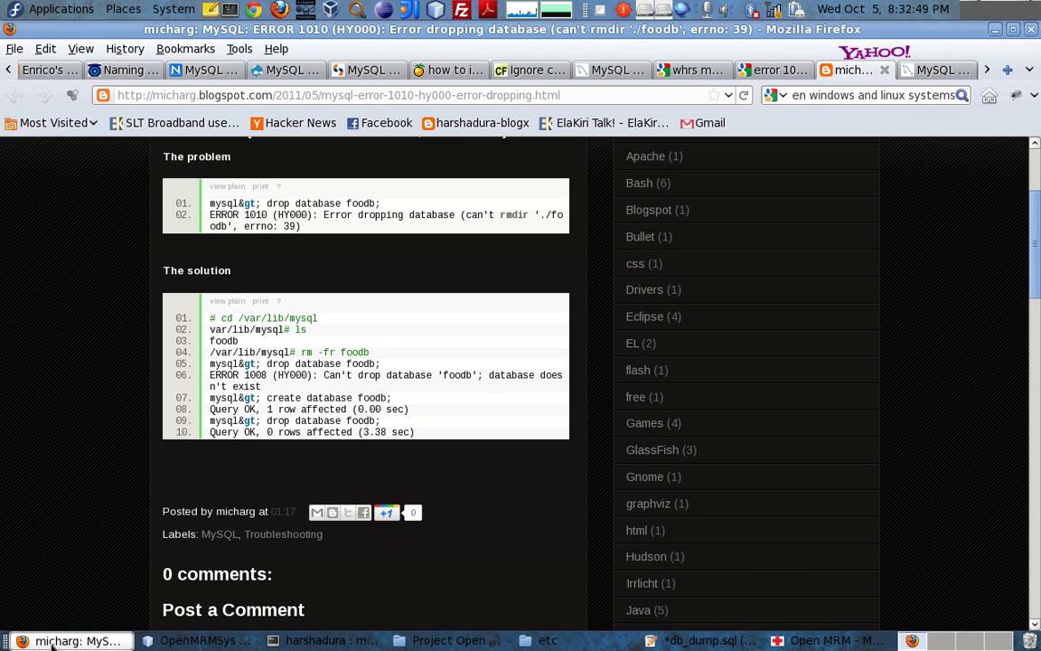
click(462, 70)
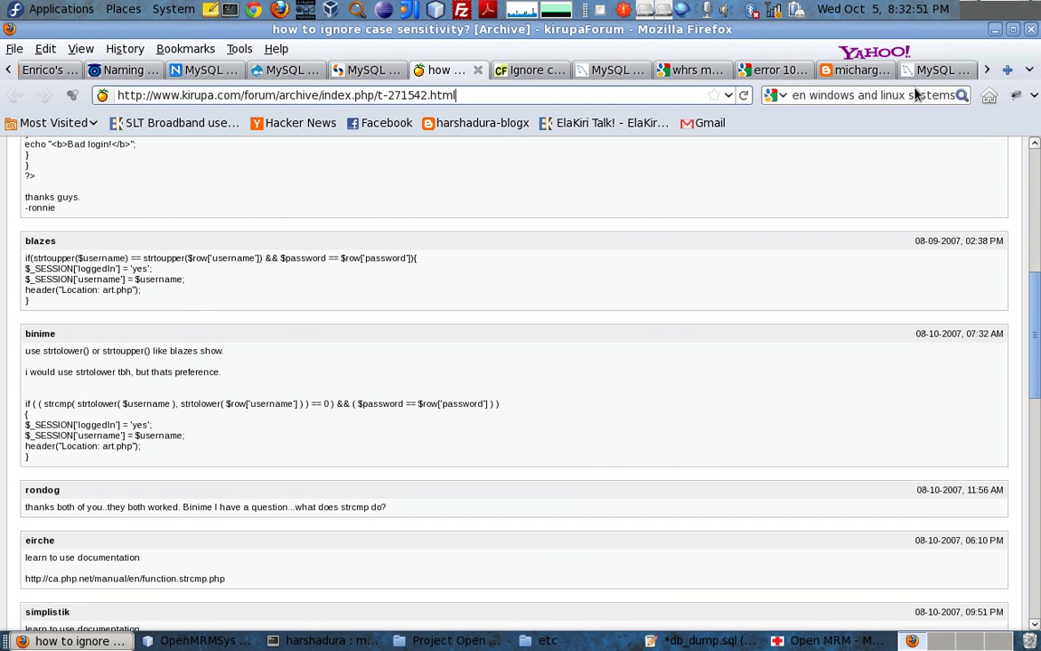
click(546, 96)
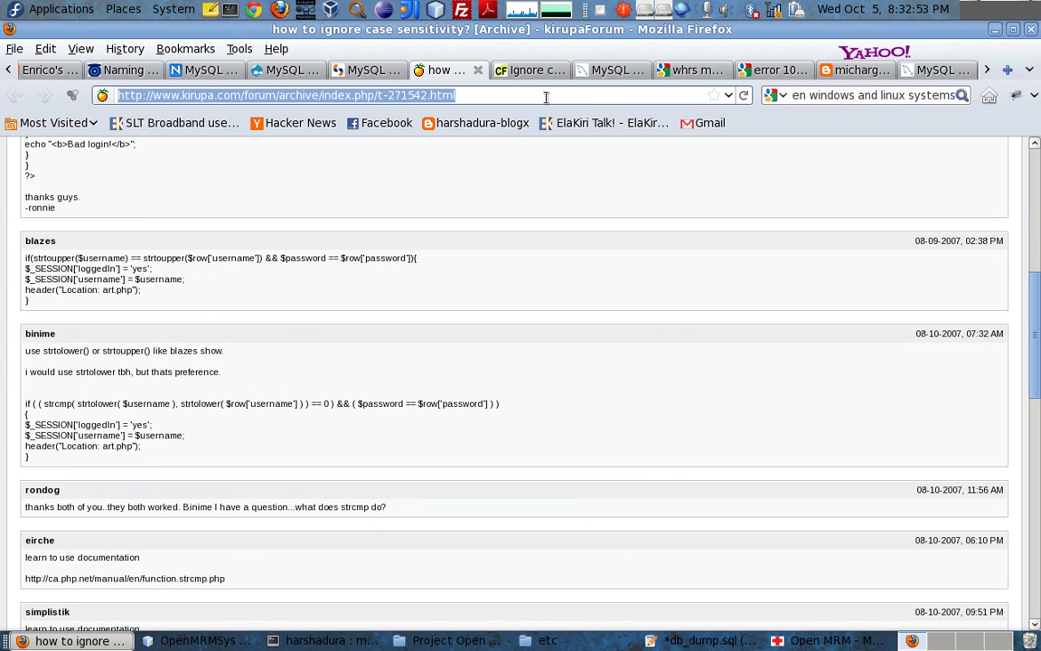
key(BackSpace)
text(o)
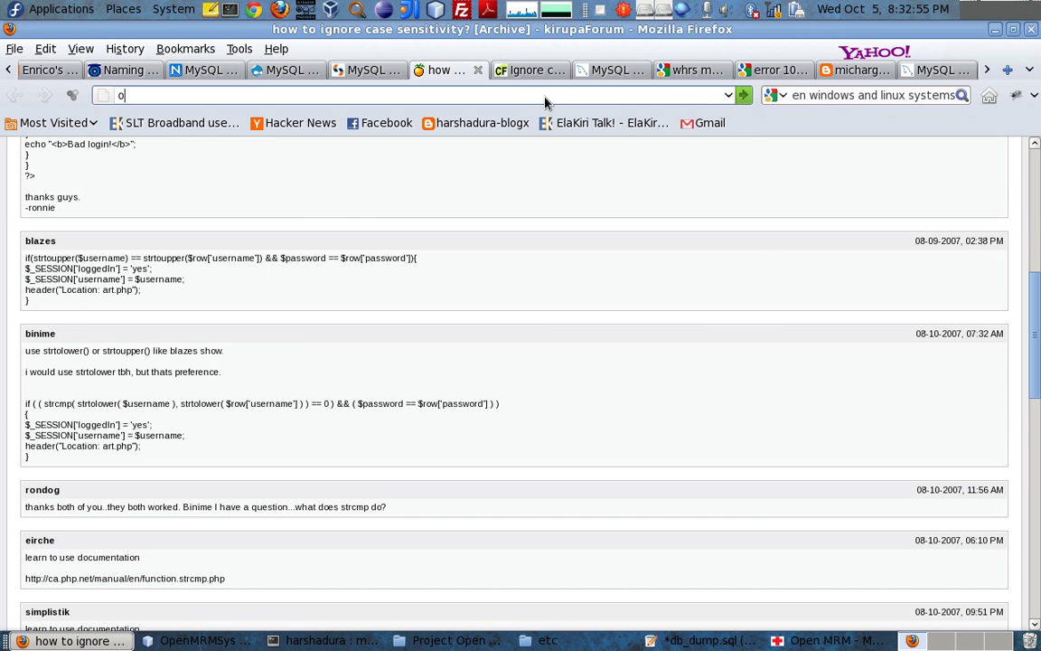
text(penmrm.)
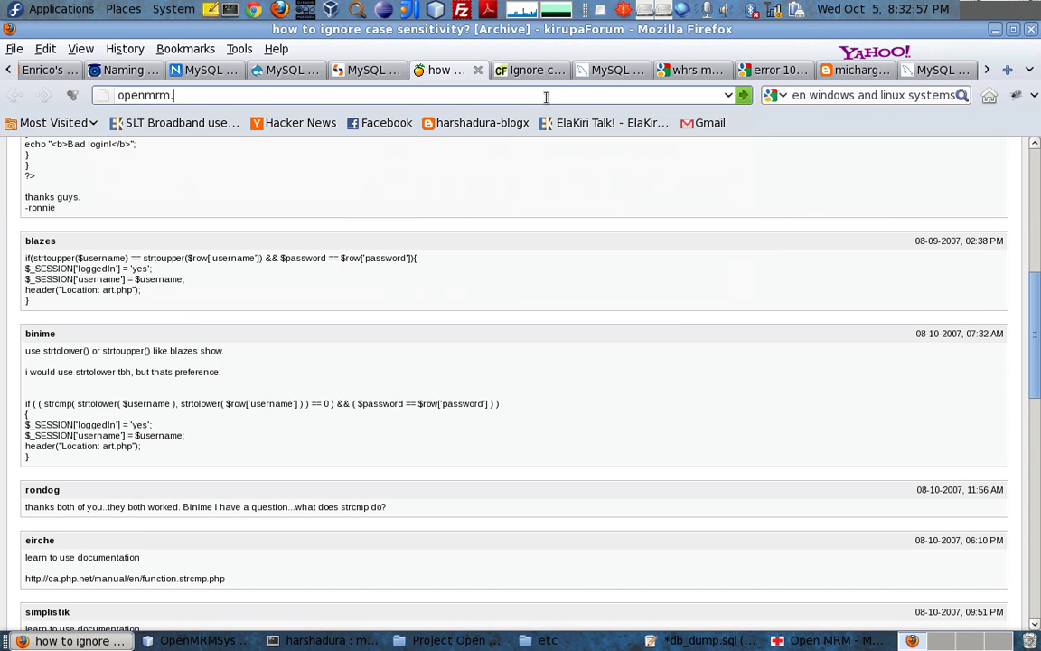
text(durapix.org)
key(Return)
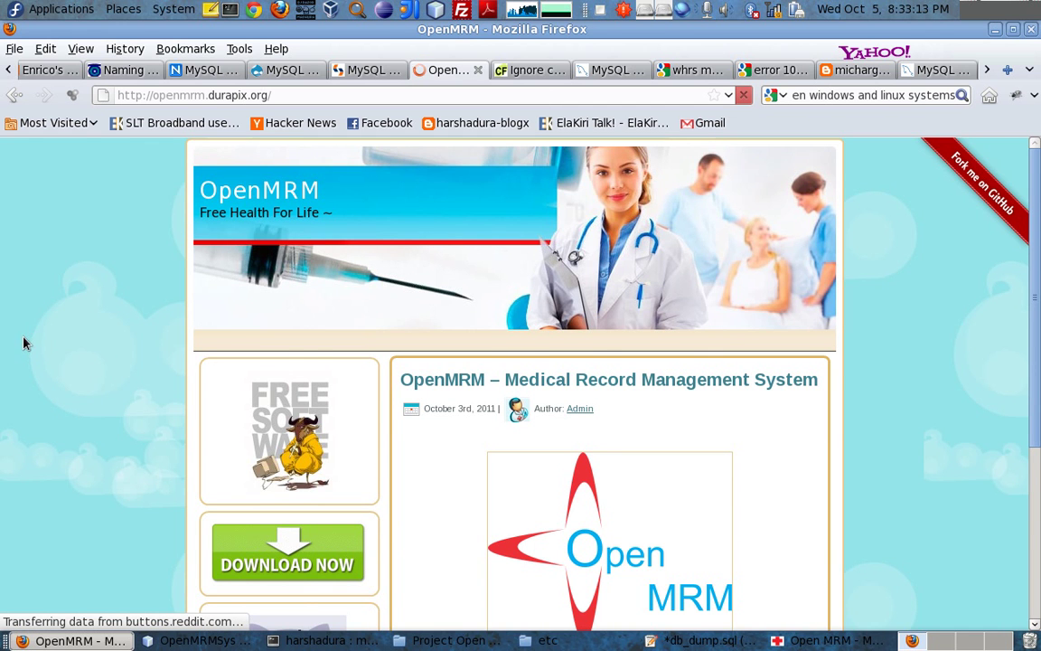
Scroll through the OpenMRM page, opening and dismissing several page context menus
scroll(25, 343, down, 5)
right_click(72, 336)
click(0, 310)
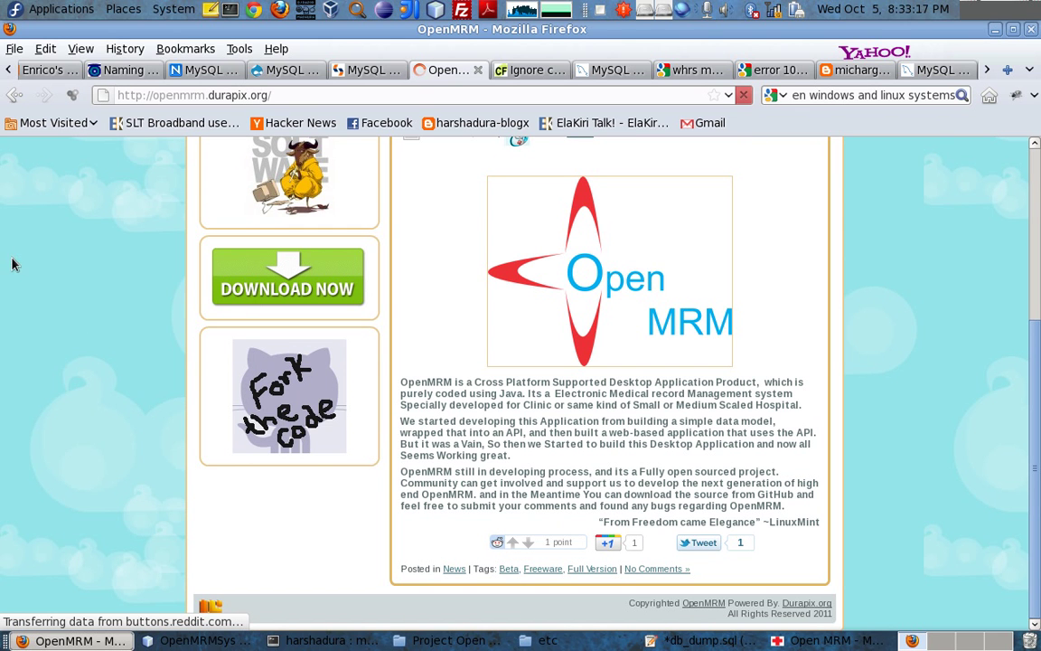
right_click(8, 230)
click(3, 192)
scroll(48, 250, up, 5)
right_click(48, 252)
click(11, 232)
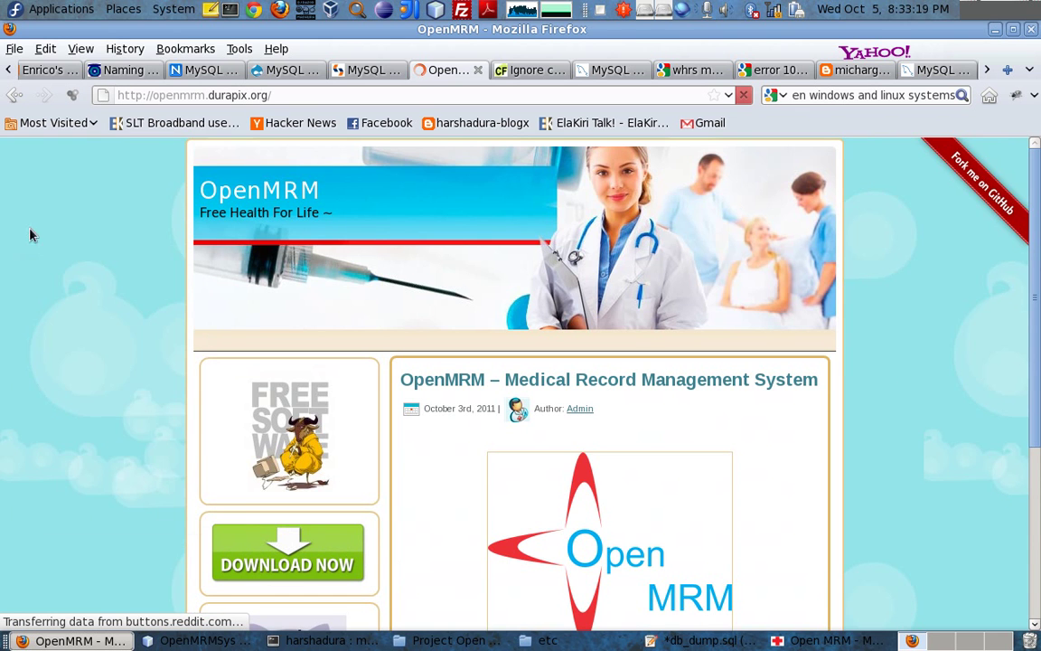
scroll(25, 248, down, 5)
right_click(20, 247)
click(12, 232)
Open the Fork the Code image's GitHub link in a new tab
scroll(11, 232, up, 5)
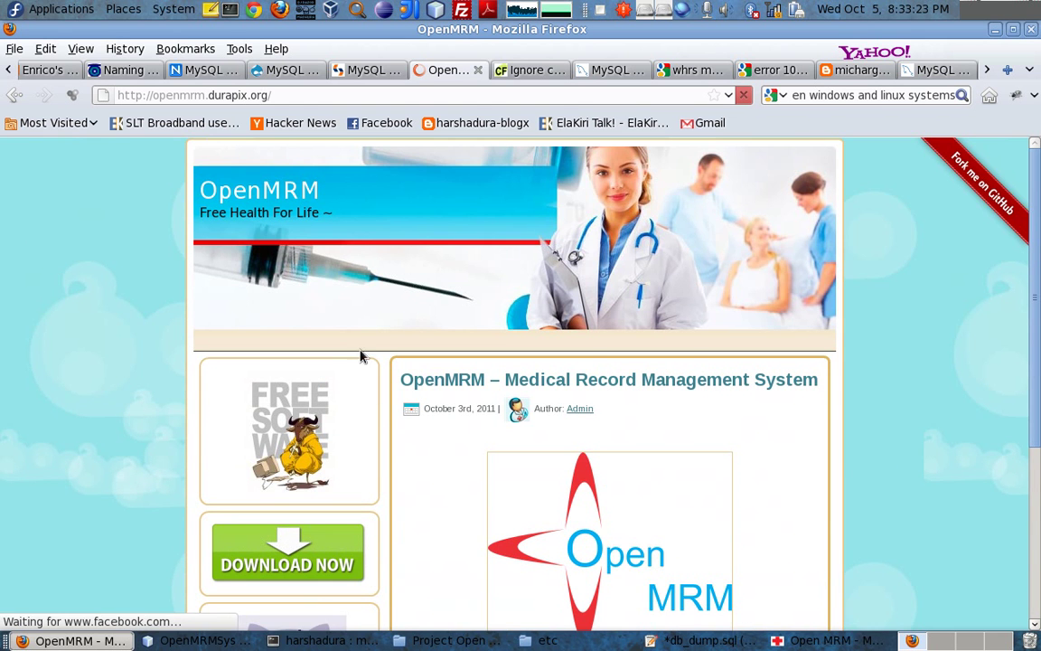
scroll(316, 344, down, 4)
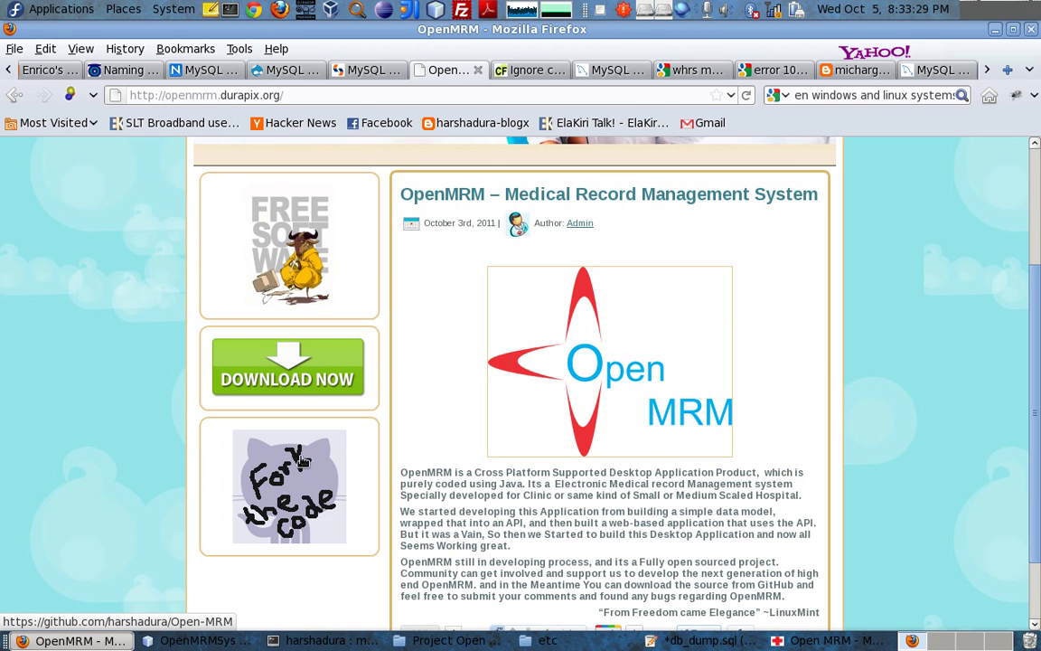
right_click(286, 469)
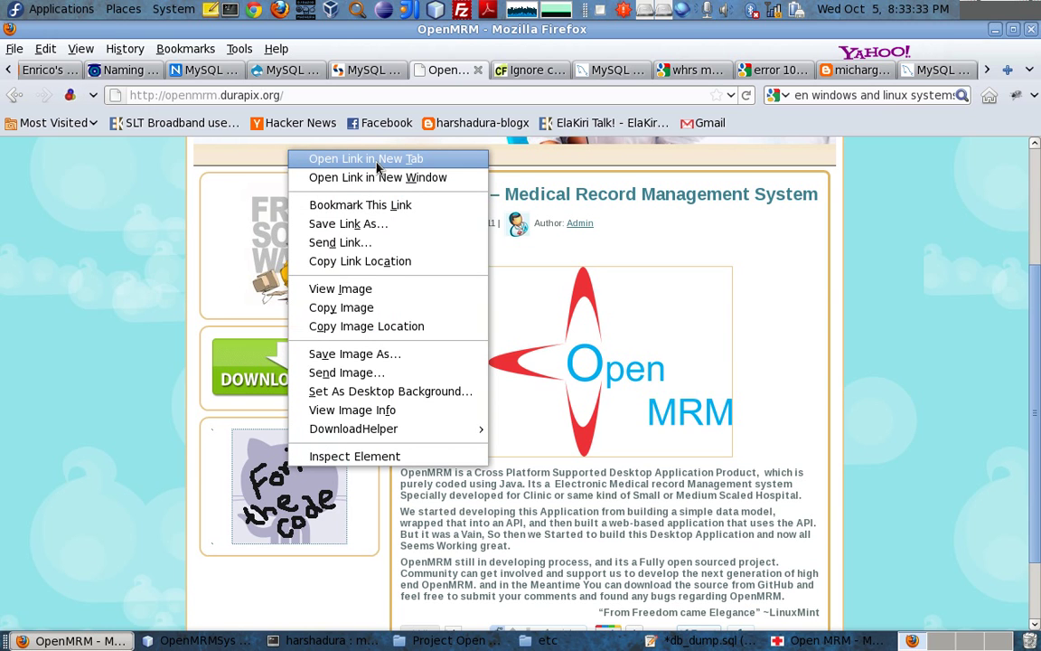
click(376, 162)
Bring up the Open-MRM GitHub repository tab after briefly checking the OpenMRM website tab
click(508, 71)
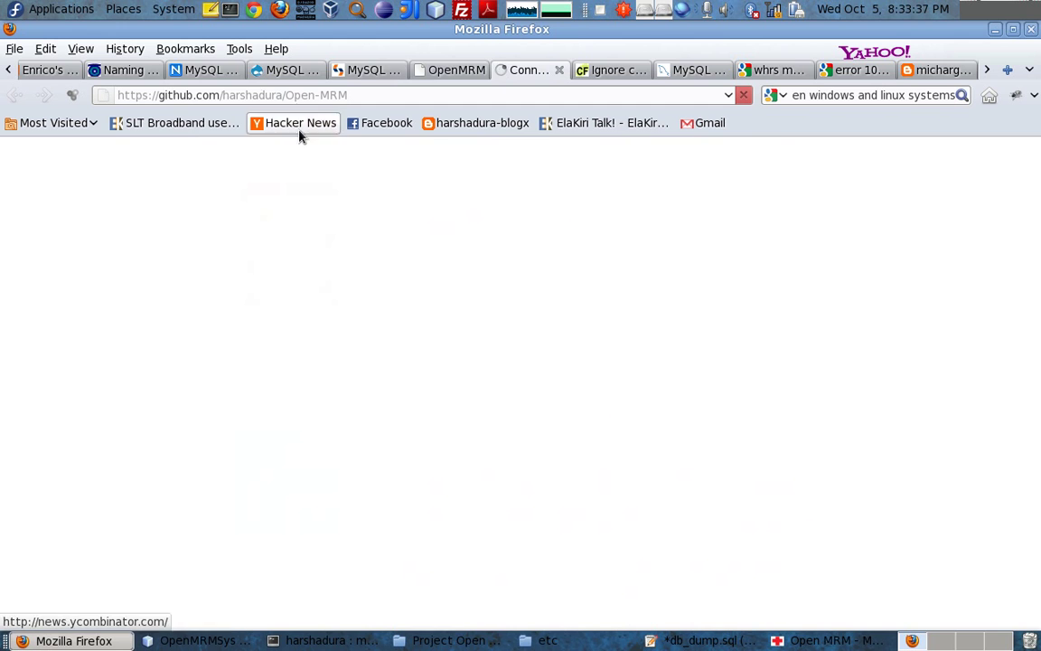
click(448, 70)
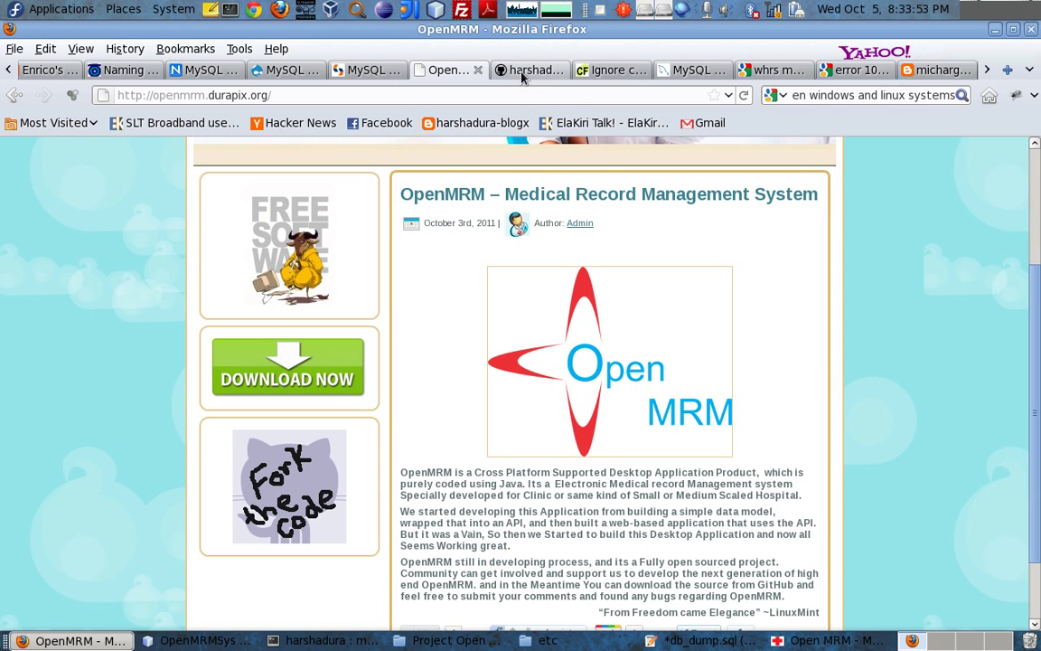
click(522, 77)
right_click(19, 237)
click(14, 198)
Scroll through the repository's README, then return to the OpenMRM website tab
scroll(27, 271, down, 5)
scroll(18, 311, down, 5)
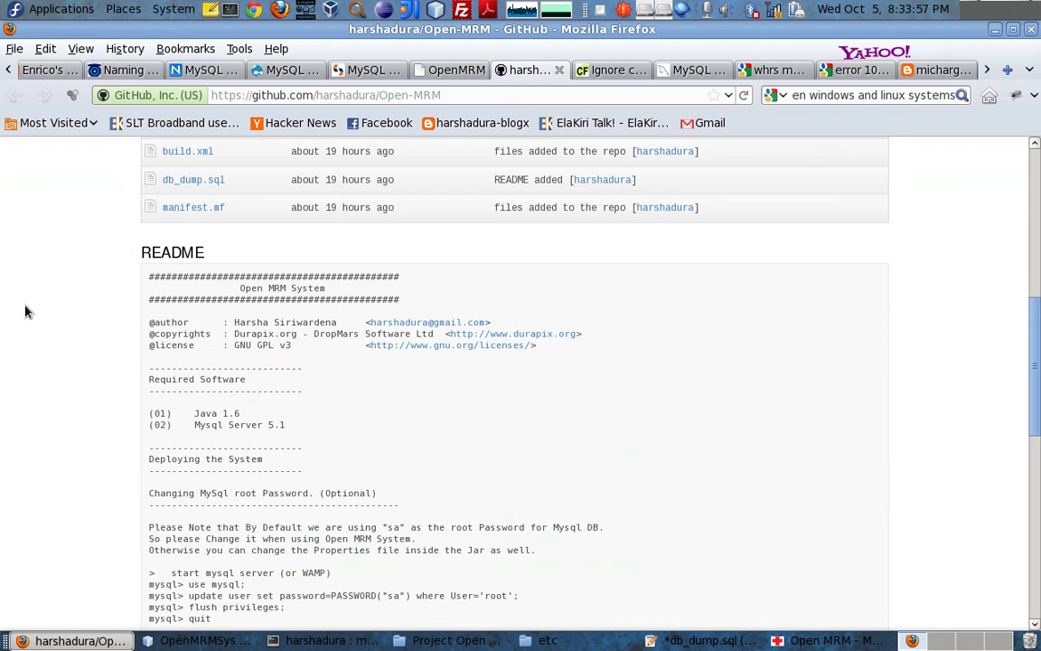
scroll(9, 336, up, 5)
right_click(34, 235)
click(24, 177)
click(448, 69)
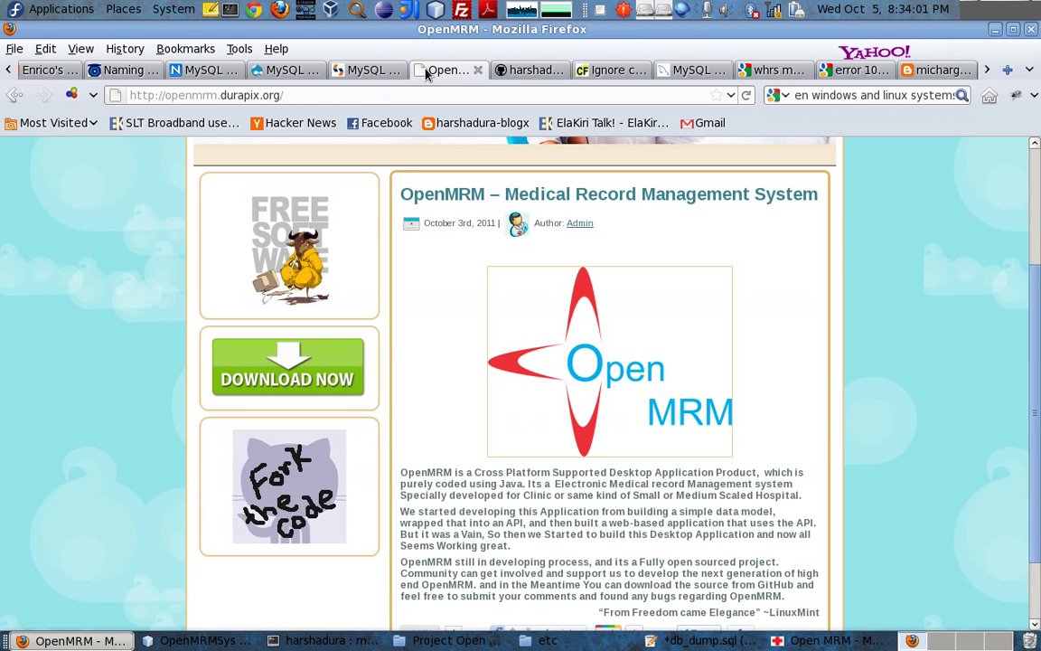